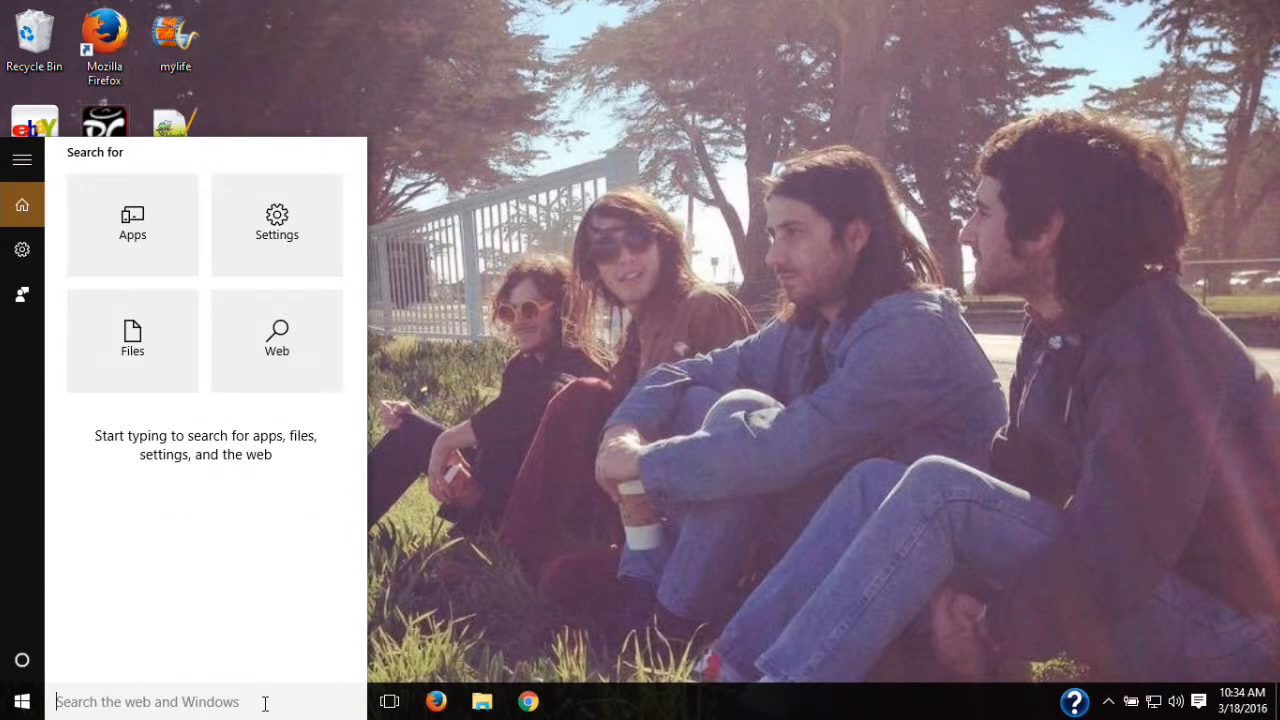
Step: Launch Word 2013 by searching 'word' from the Windows 10 Start menu
click(758, 454)
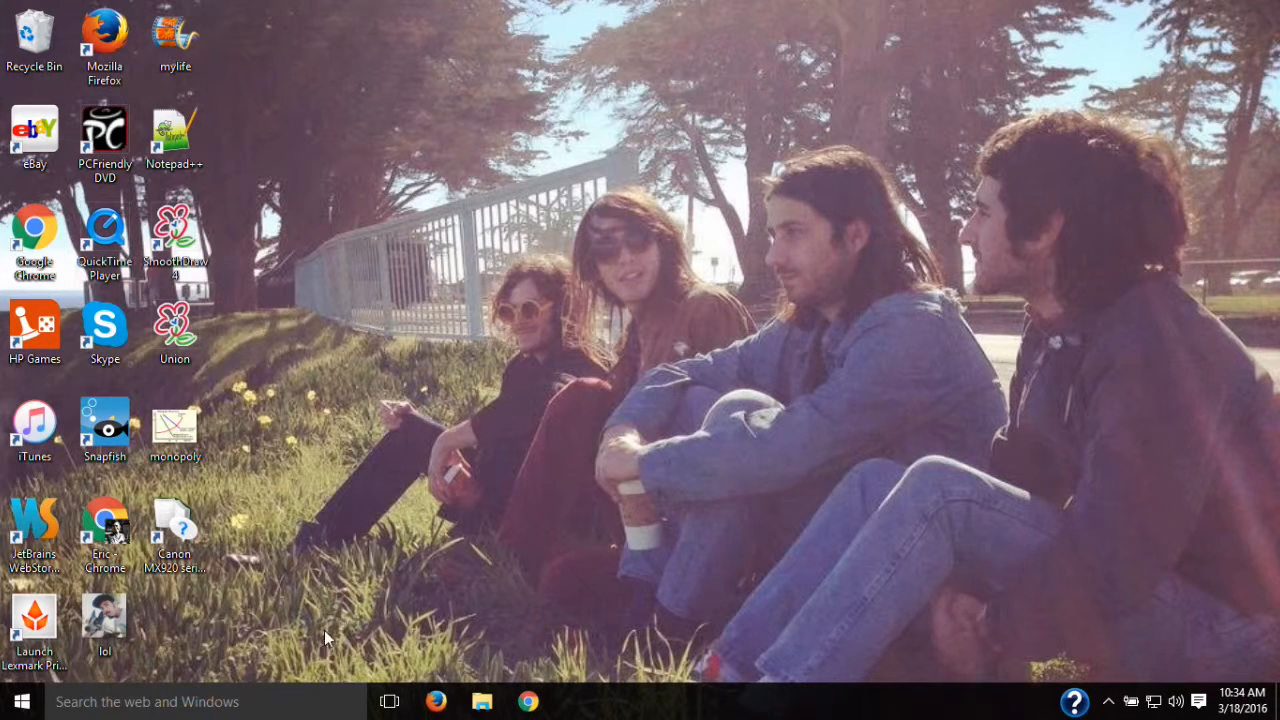
click(285, 710)
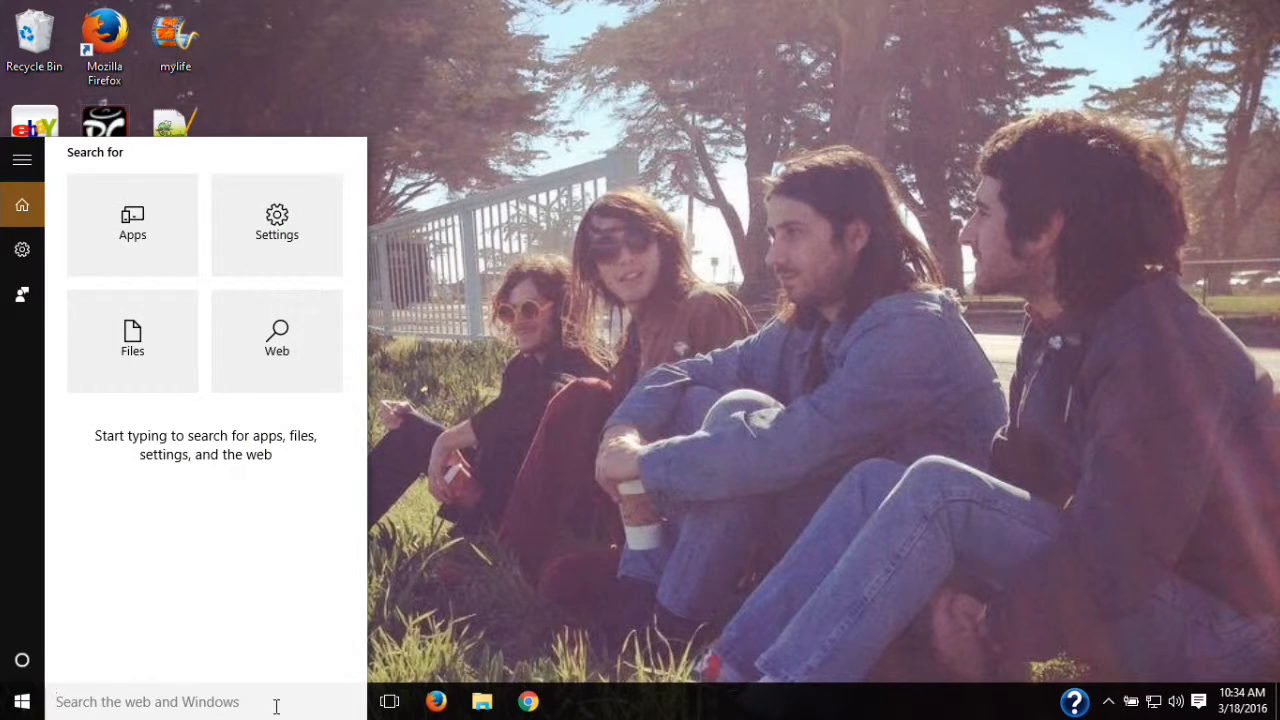
click(464, 584)
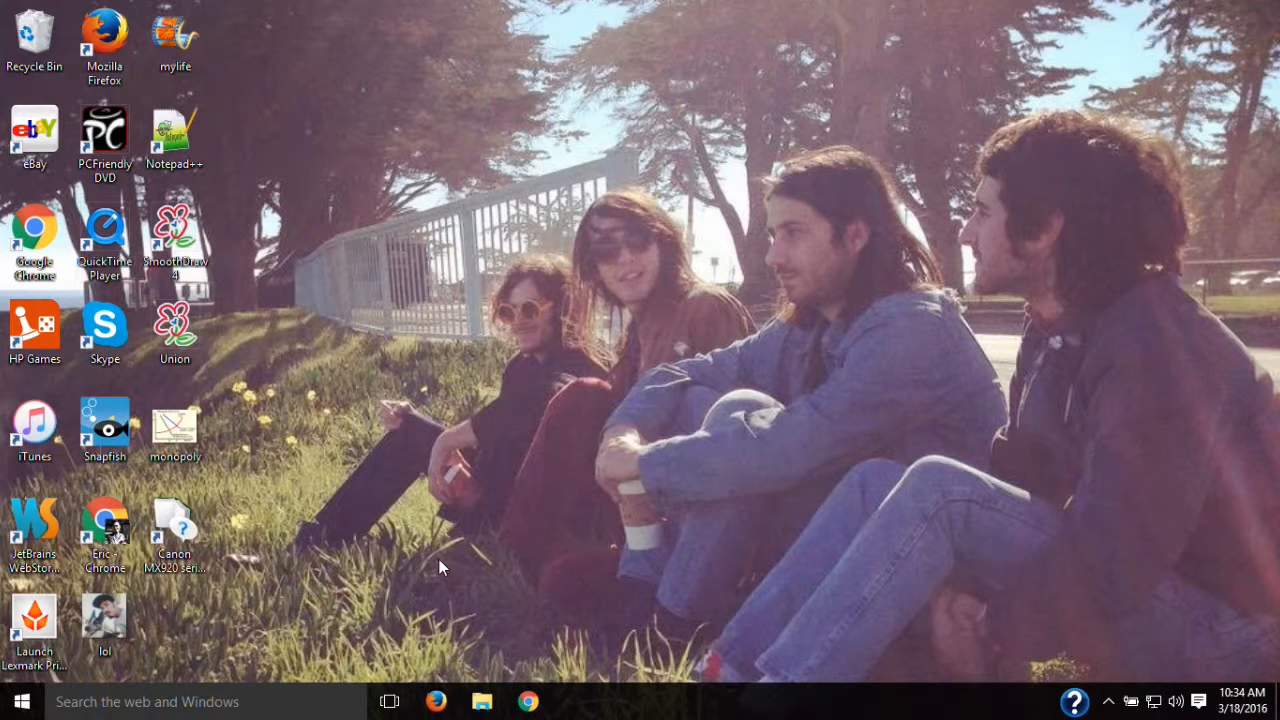
key(super)
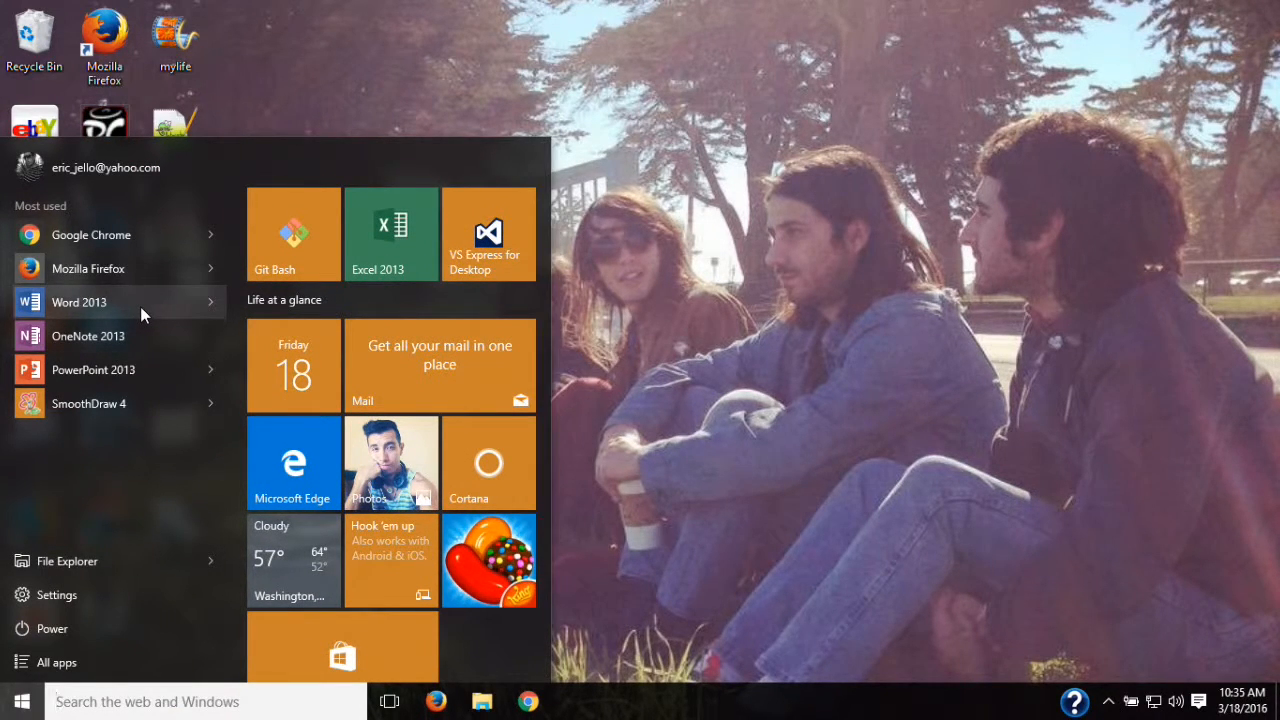
click(271, 707)
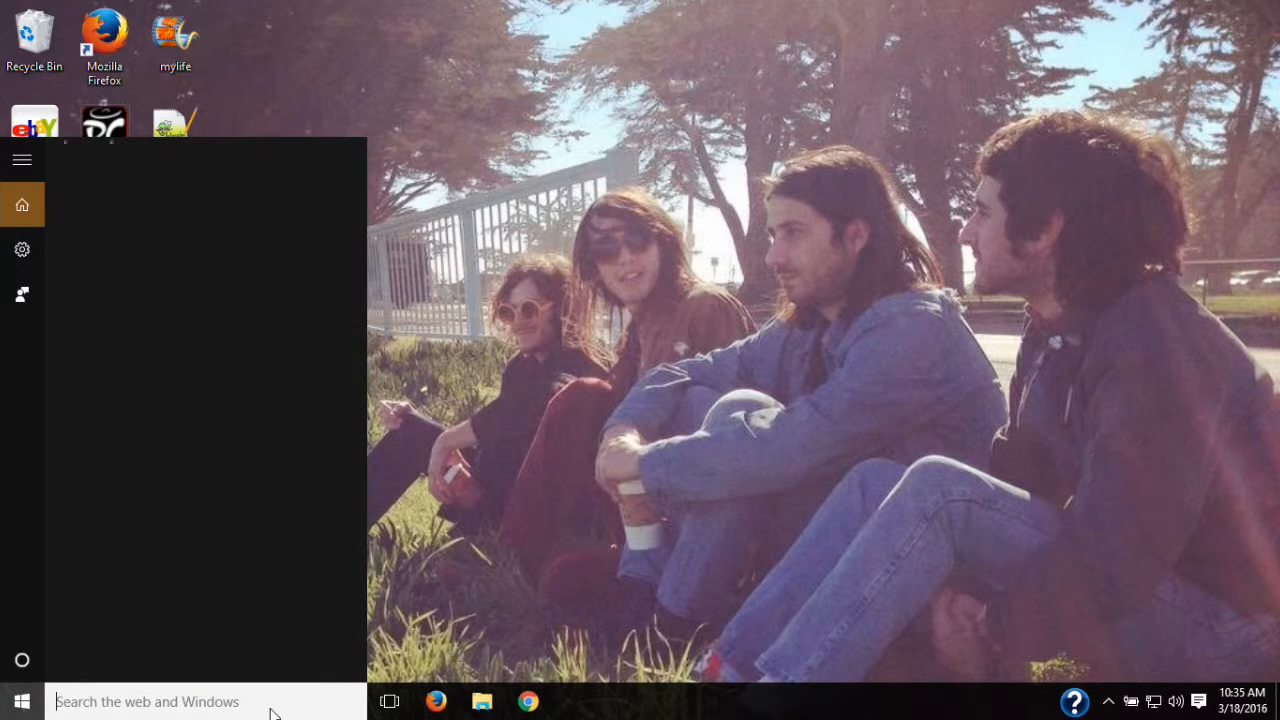
text(word)
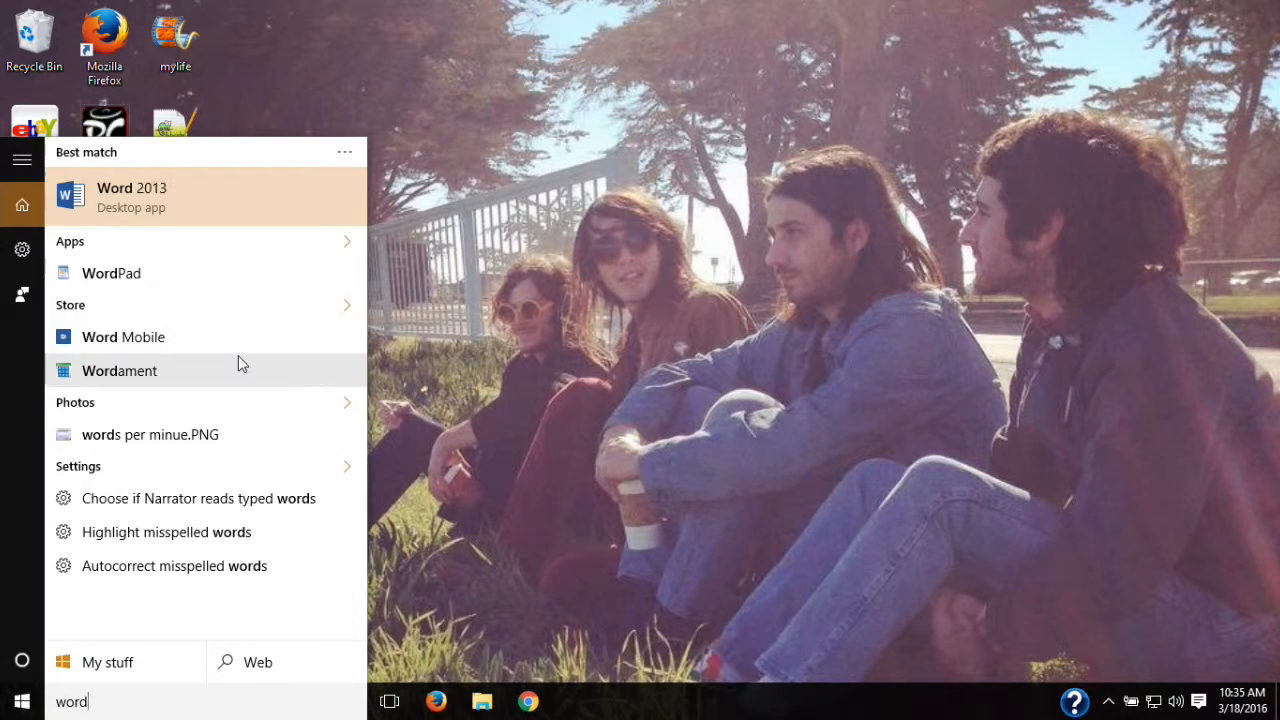
click(225, 199)
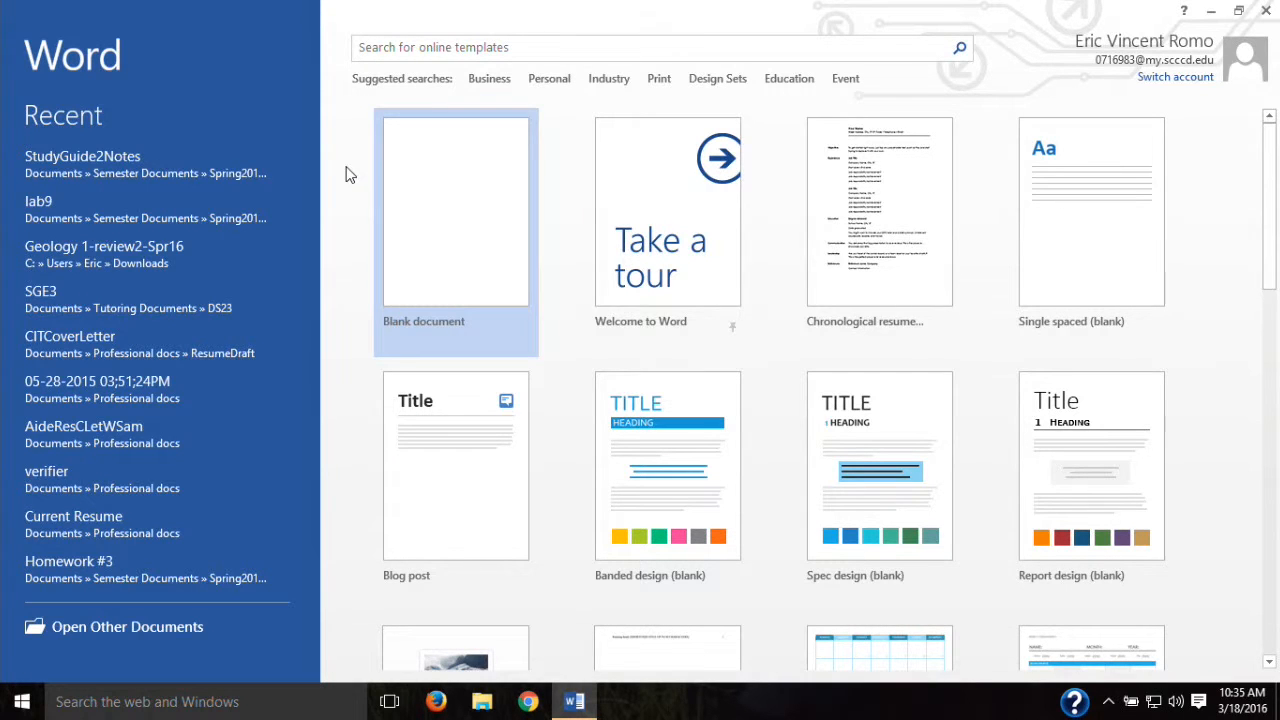
Step: Scroll through the start-screen template gallery, then create a Blank document
drag(1268, 175, 1270, 190)
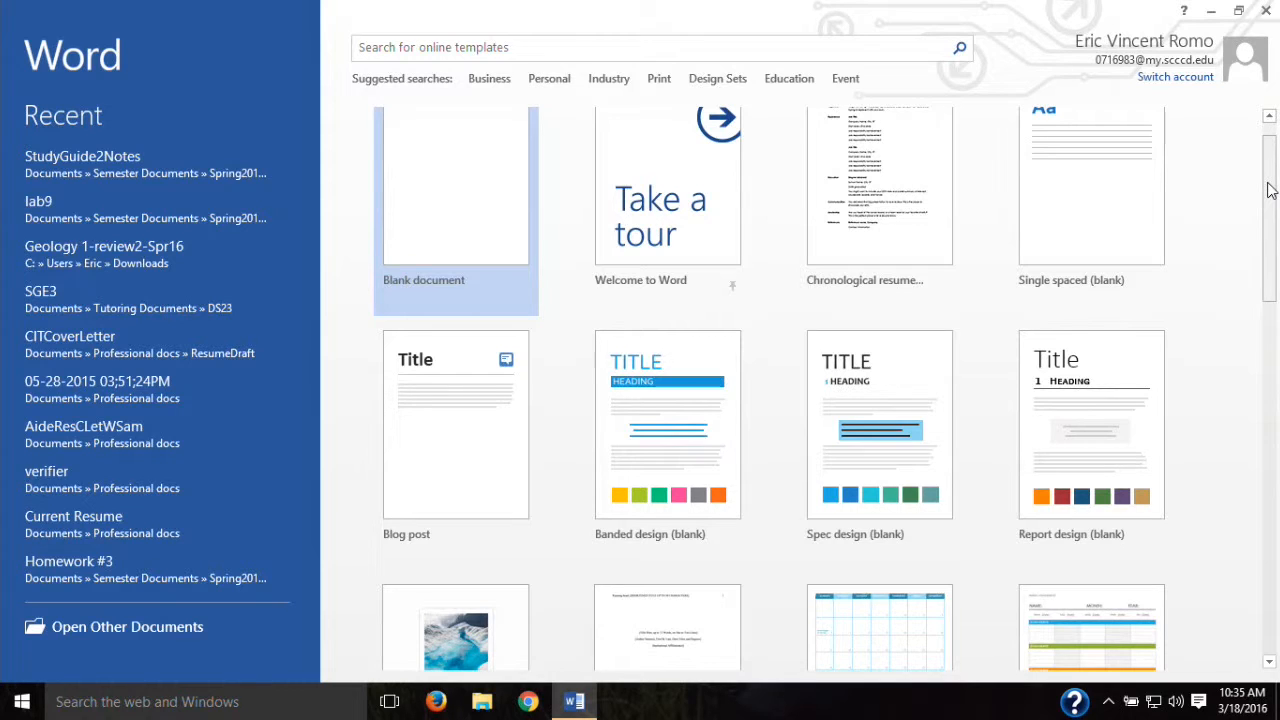
drag(1270, 190, 1270, 240)
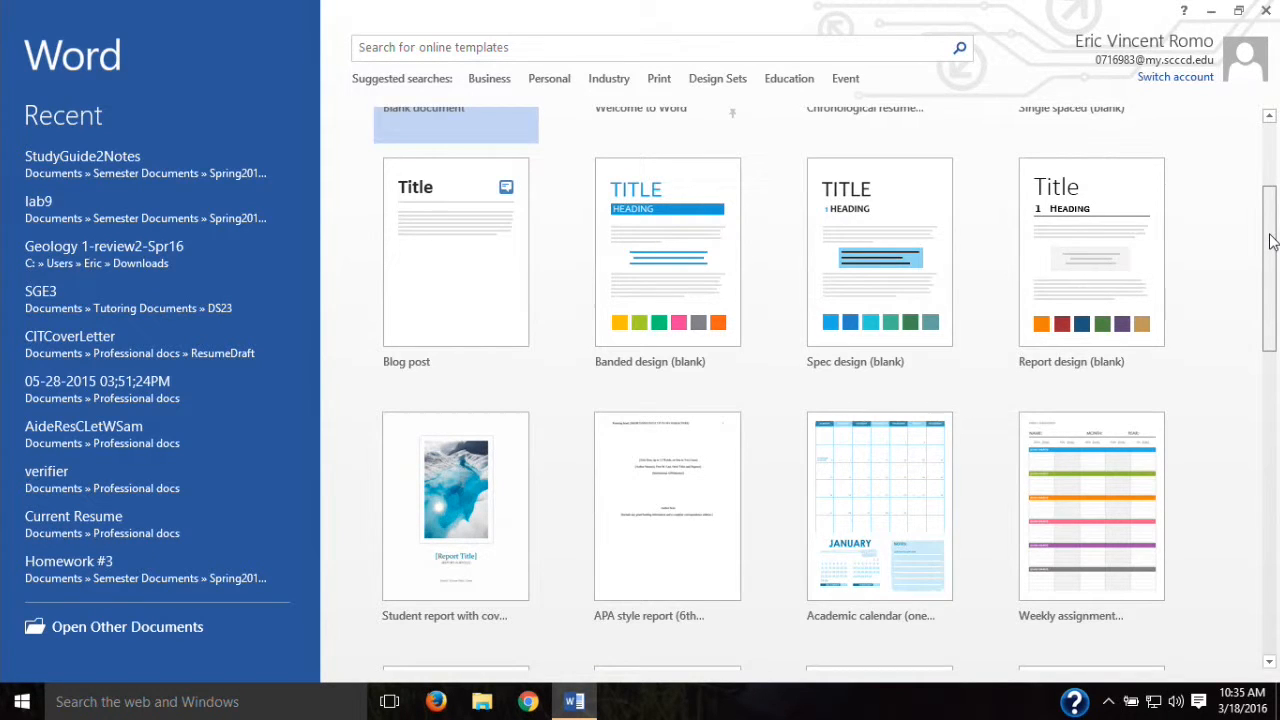
drag(1270, 240, 1274, 492)
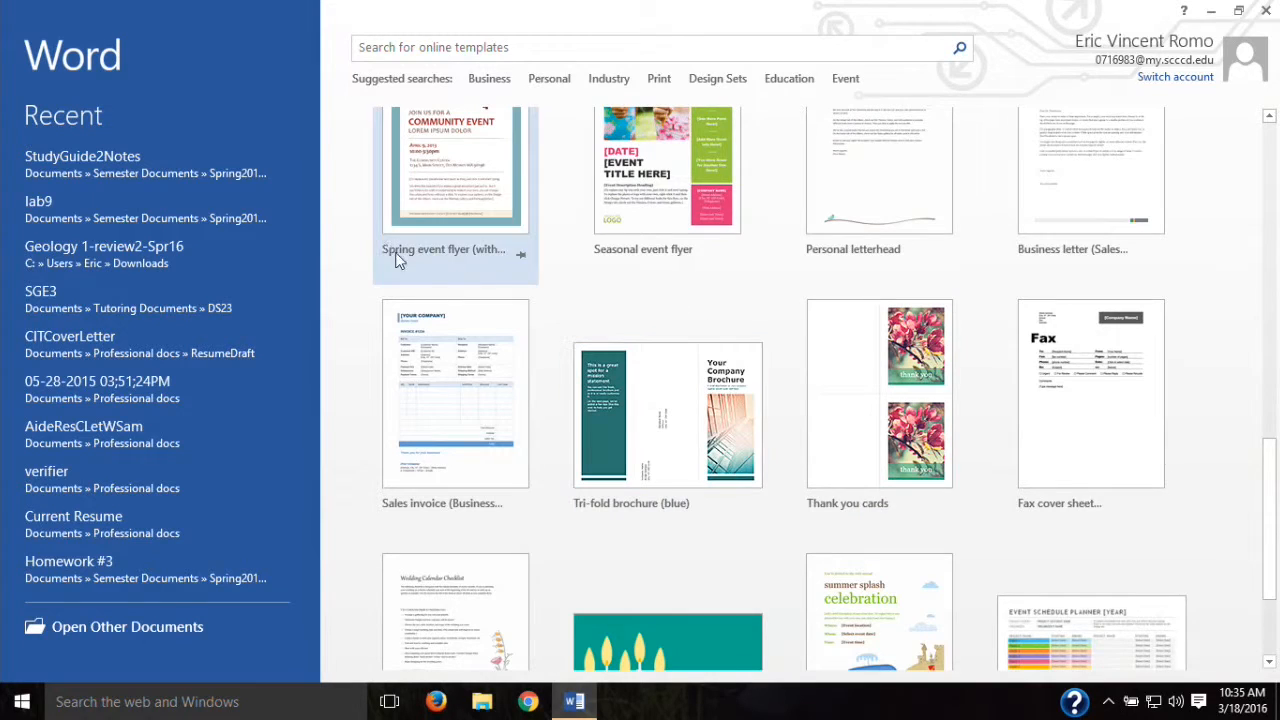
drag(1274, 432, 1274, 412)
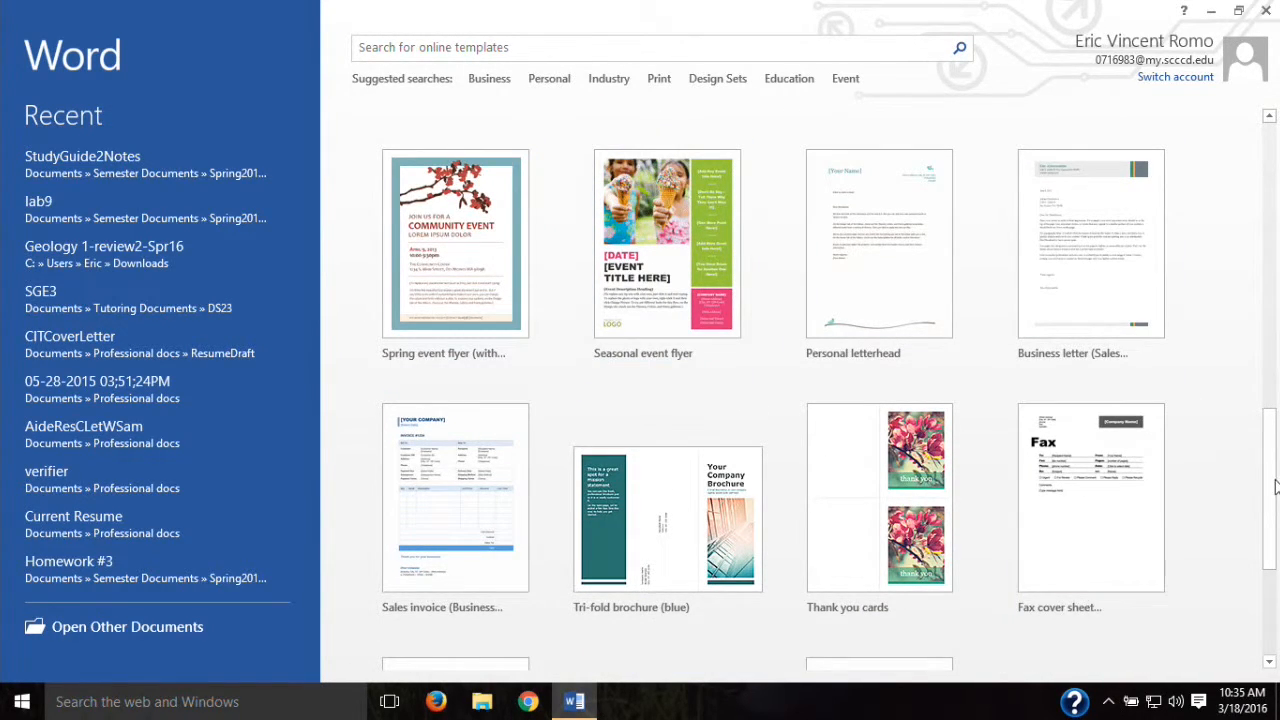
drag(1269, 463, 1268, 118)
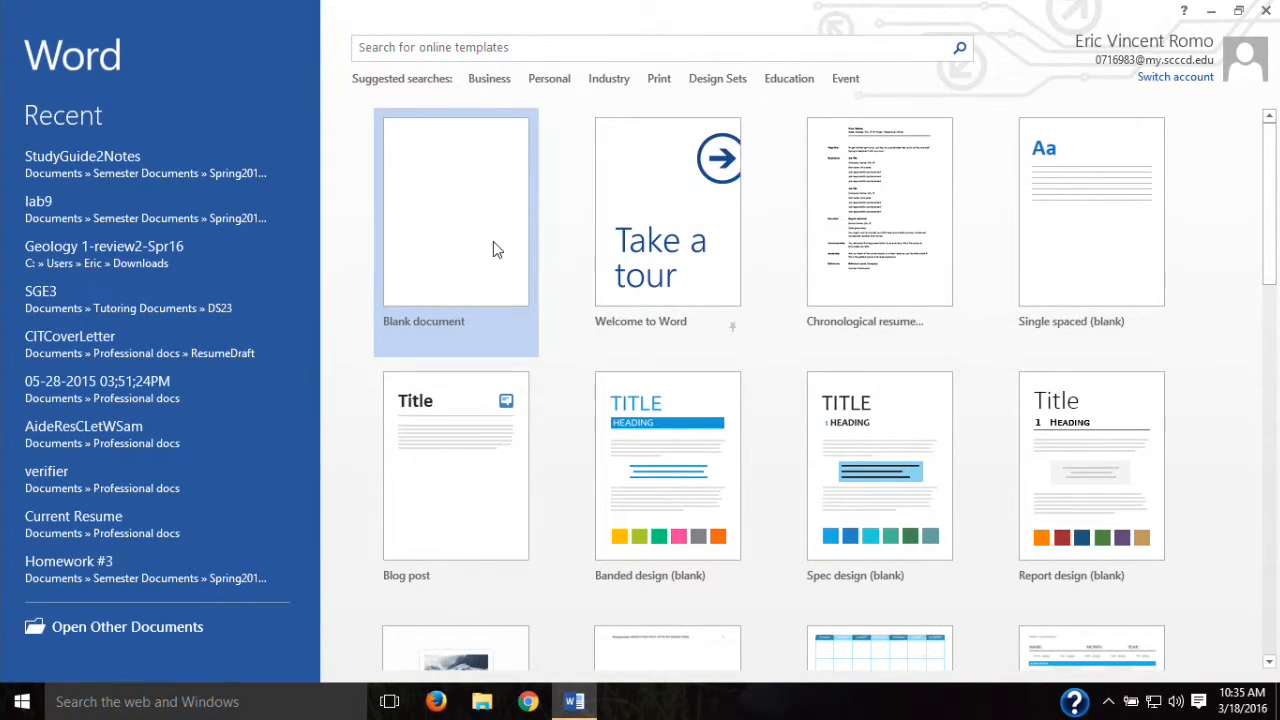
click(493, 245)
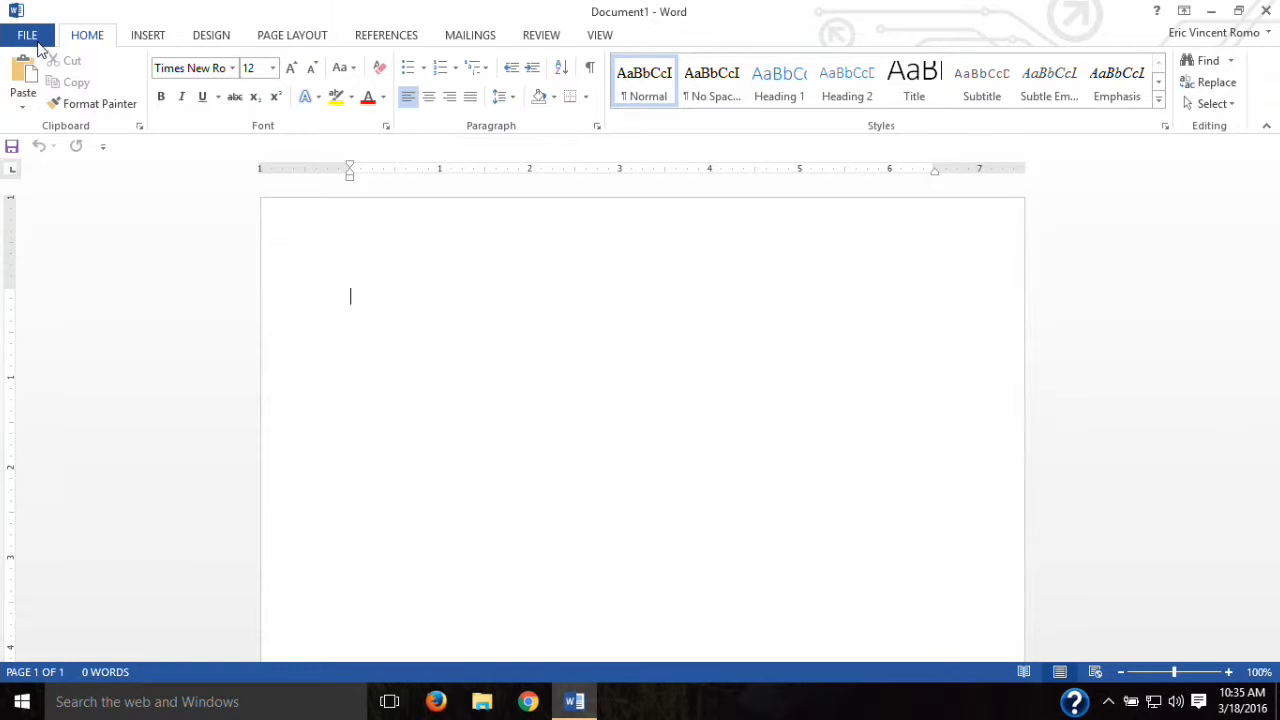
click(28, 36)
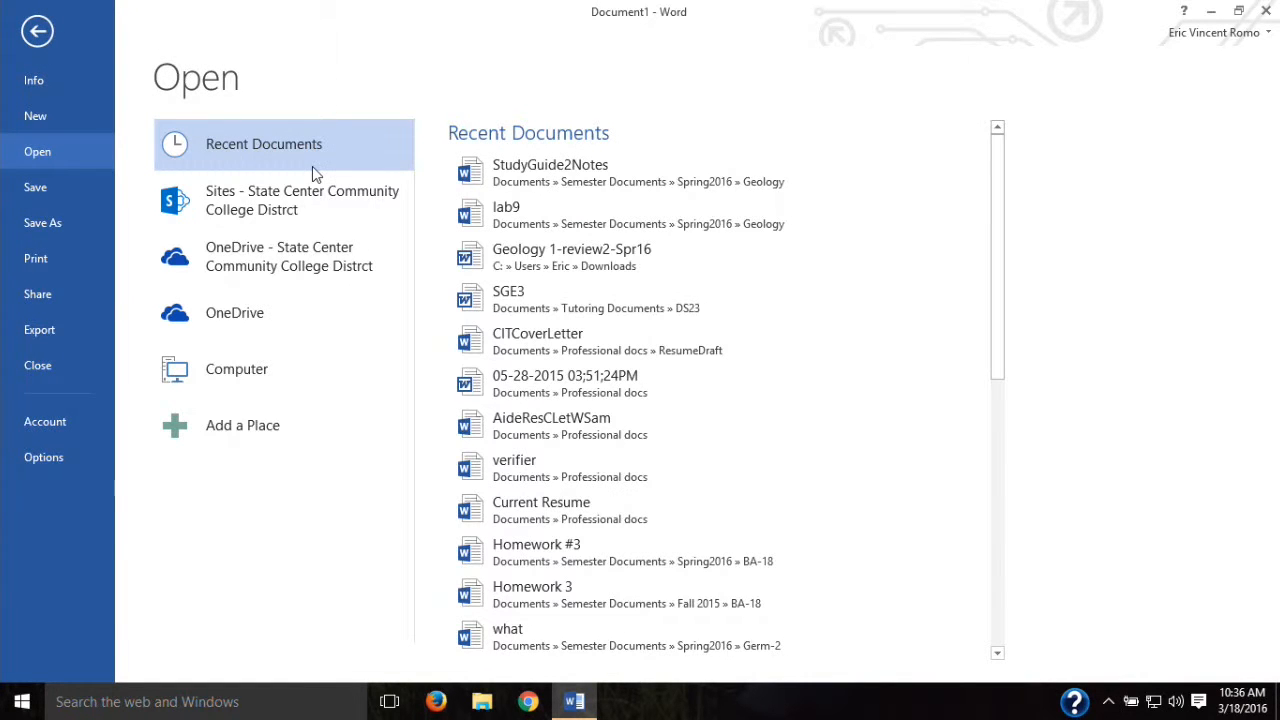
click(37, 31)
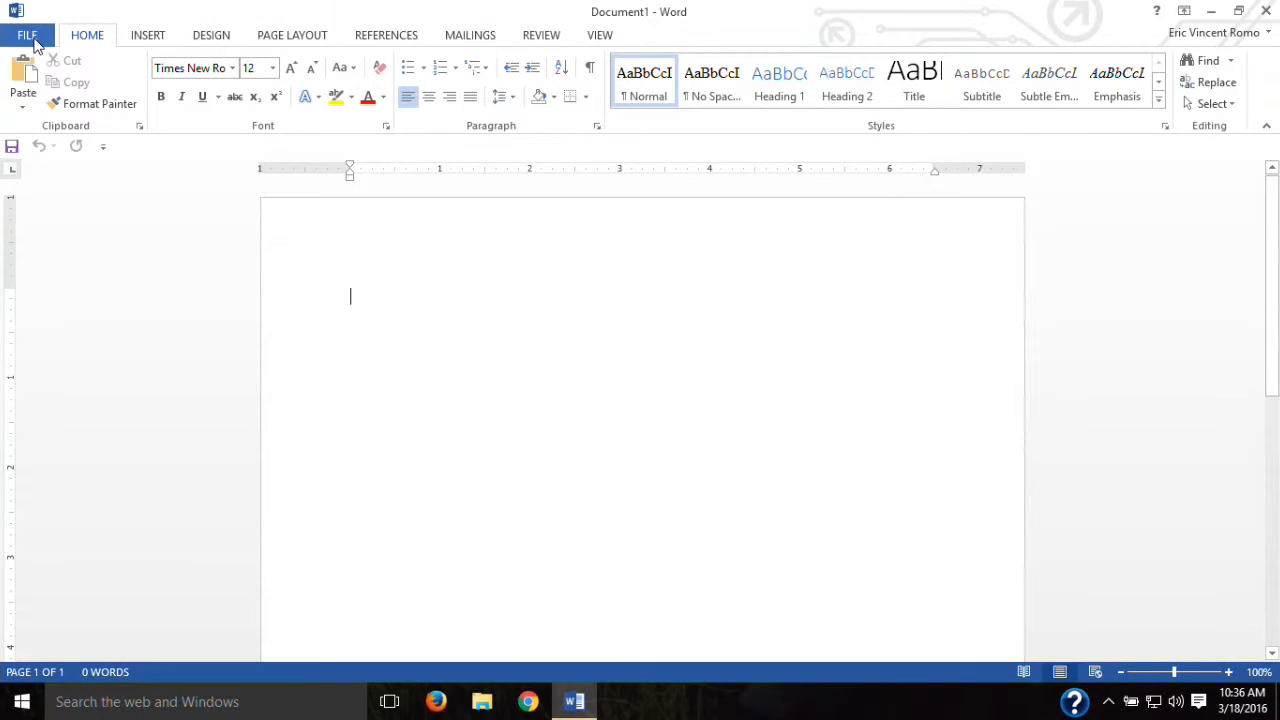
click(34, 40)
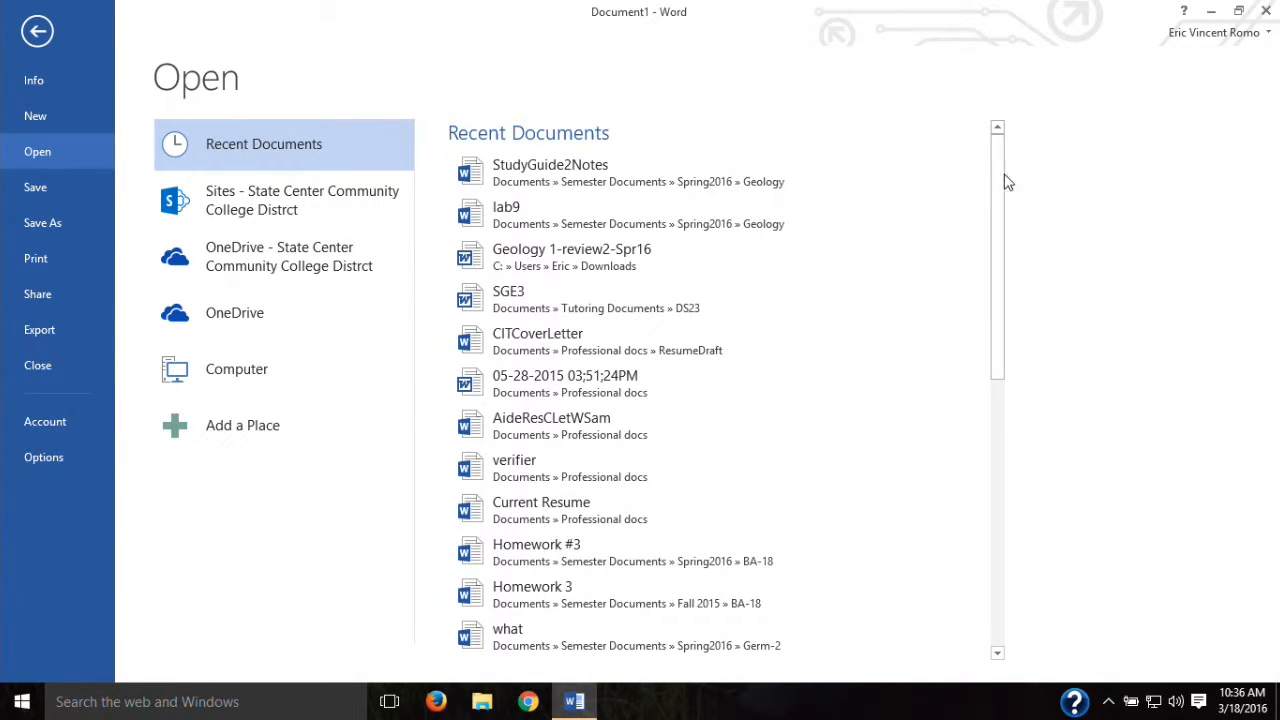
drag(997, 185, 997, 150)
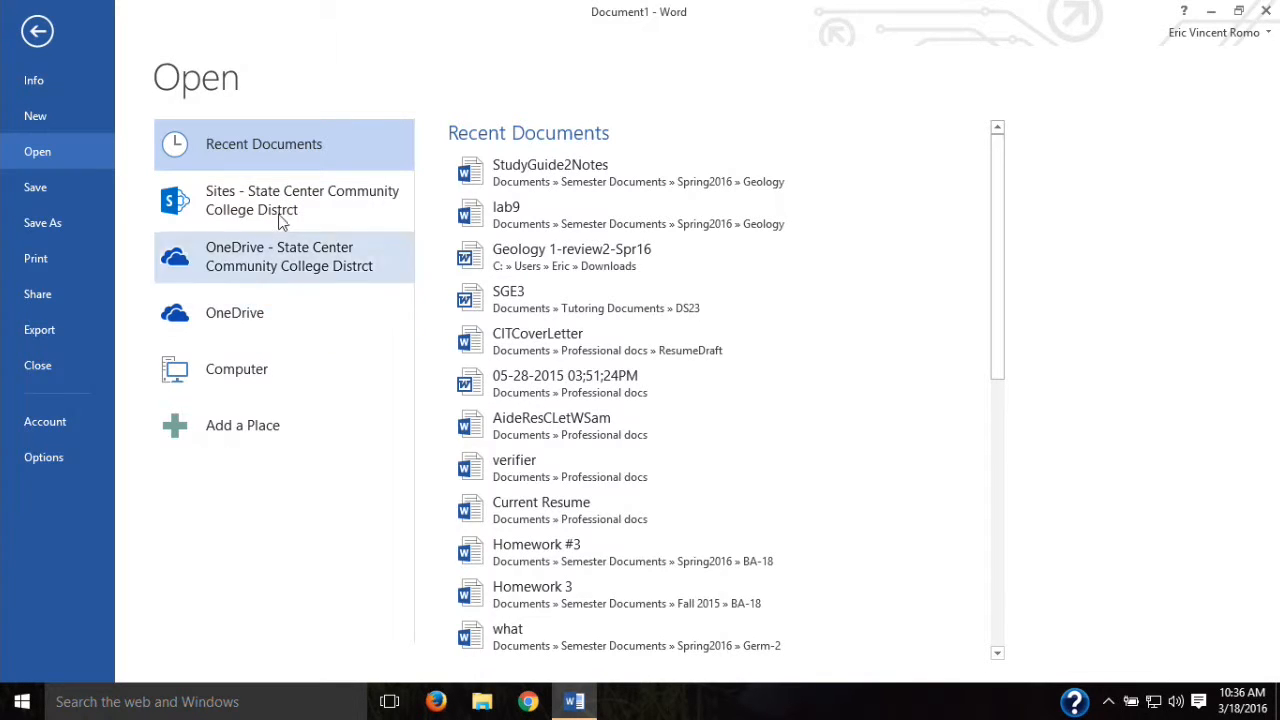
click(270, 368)
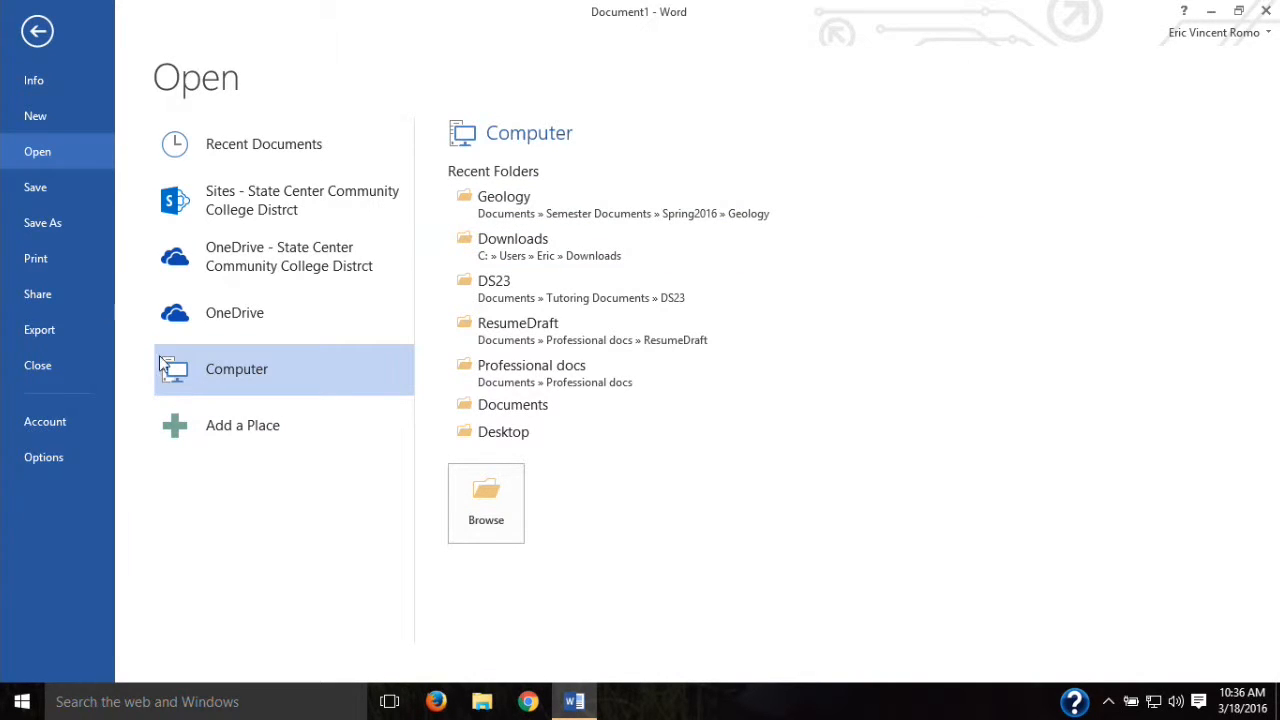
click(35, 83)
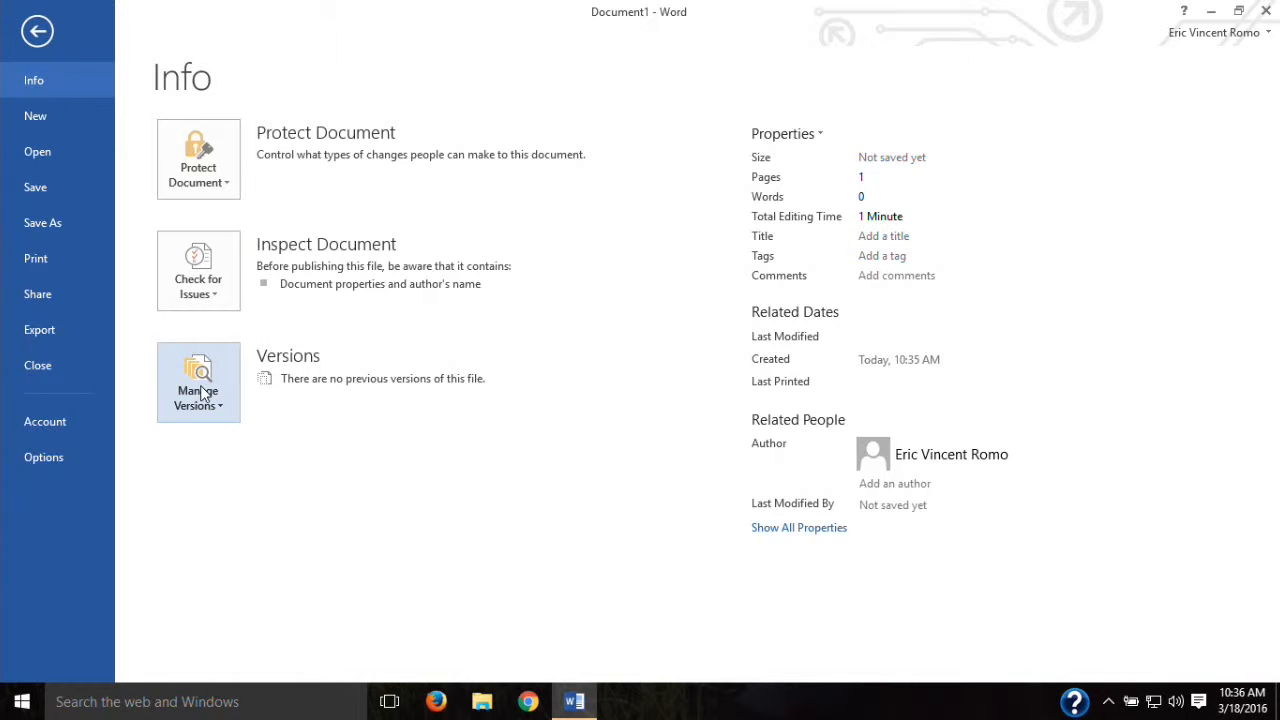
click(38, 33)
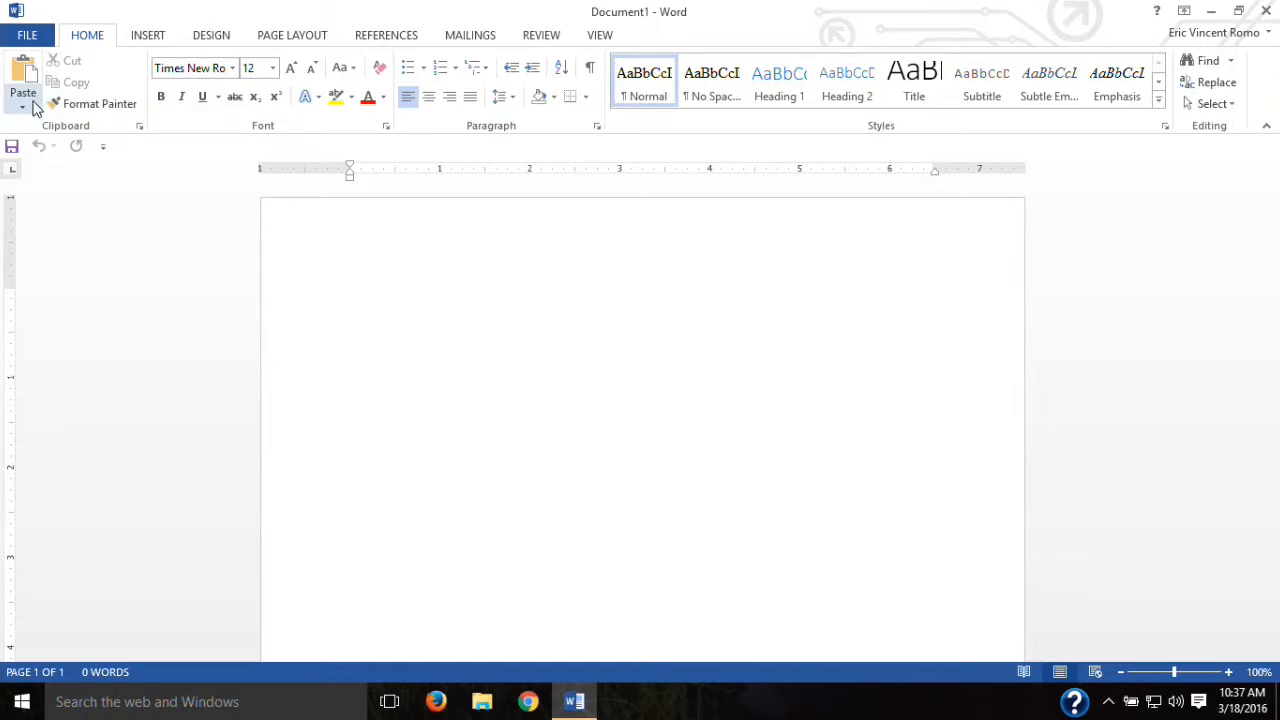
Step: Keep Times New Roman at size 12 and type the person's first name on line one
click(227, 75)
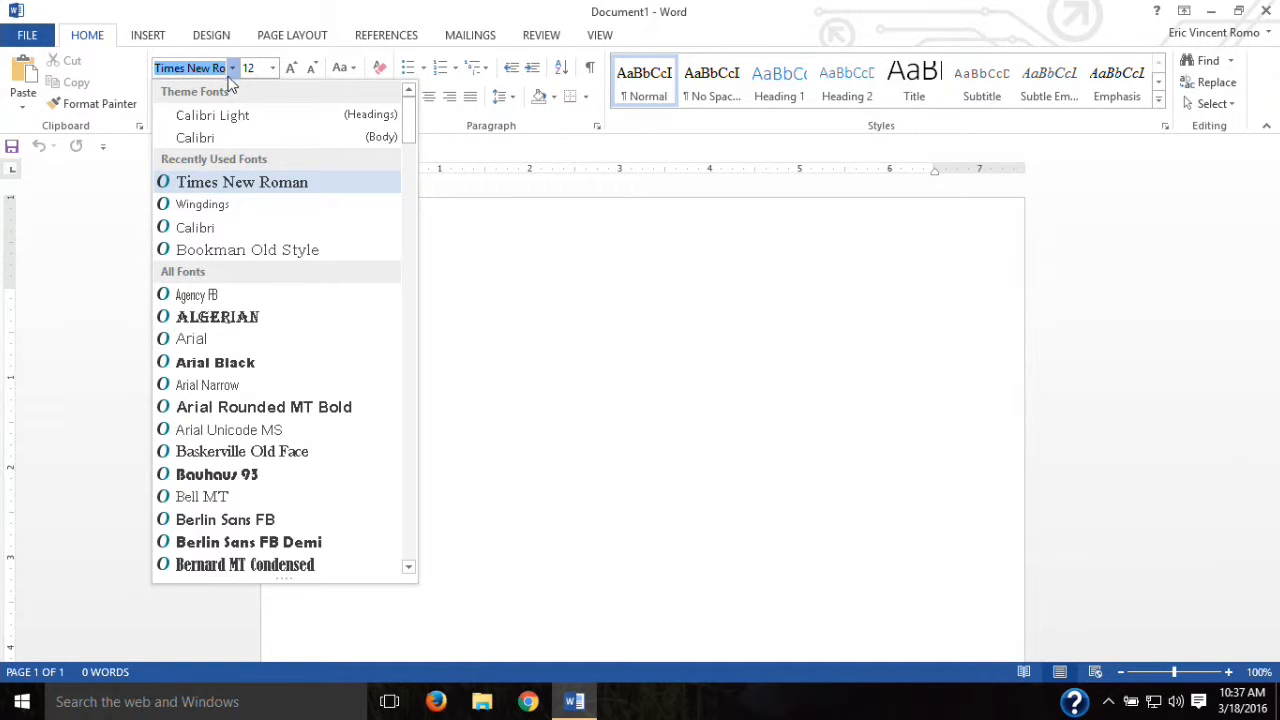
click(233, 183)
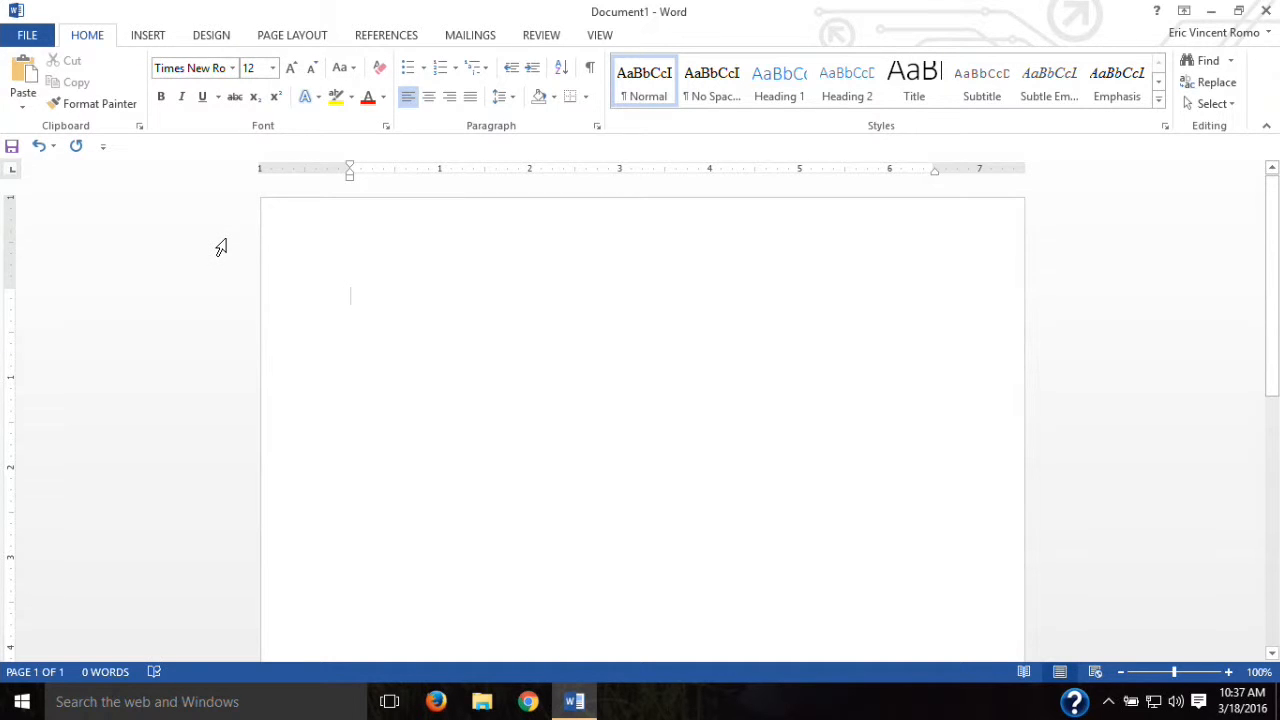
click(232, 68)
drag(409, 123, 409, 198)
click(88, 280)
click(273, 67)
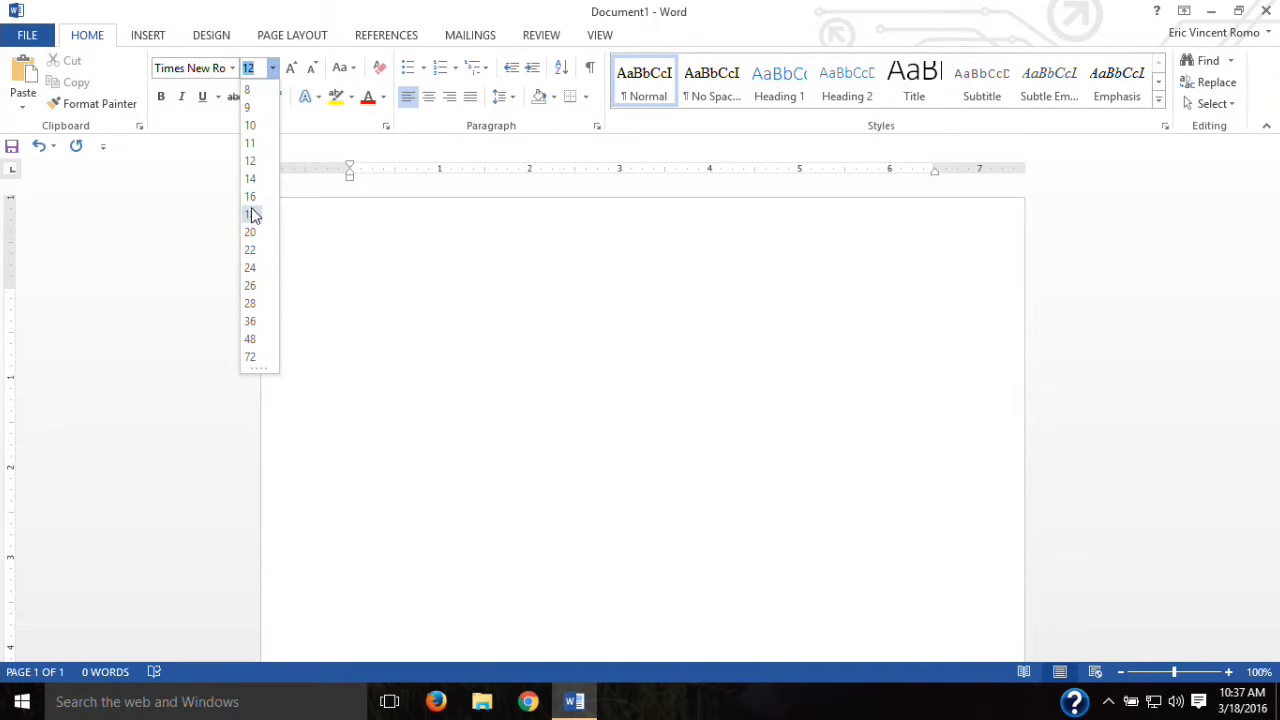
click(372, 312)
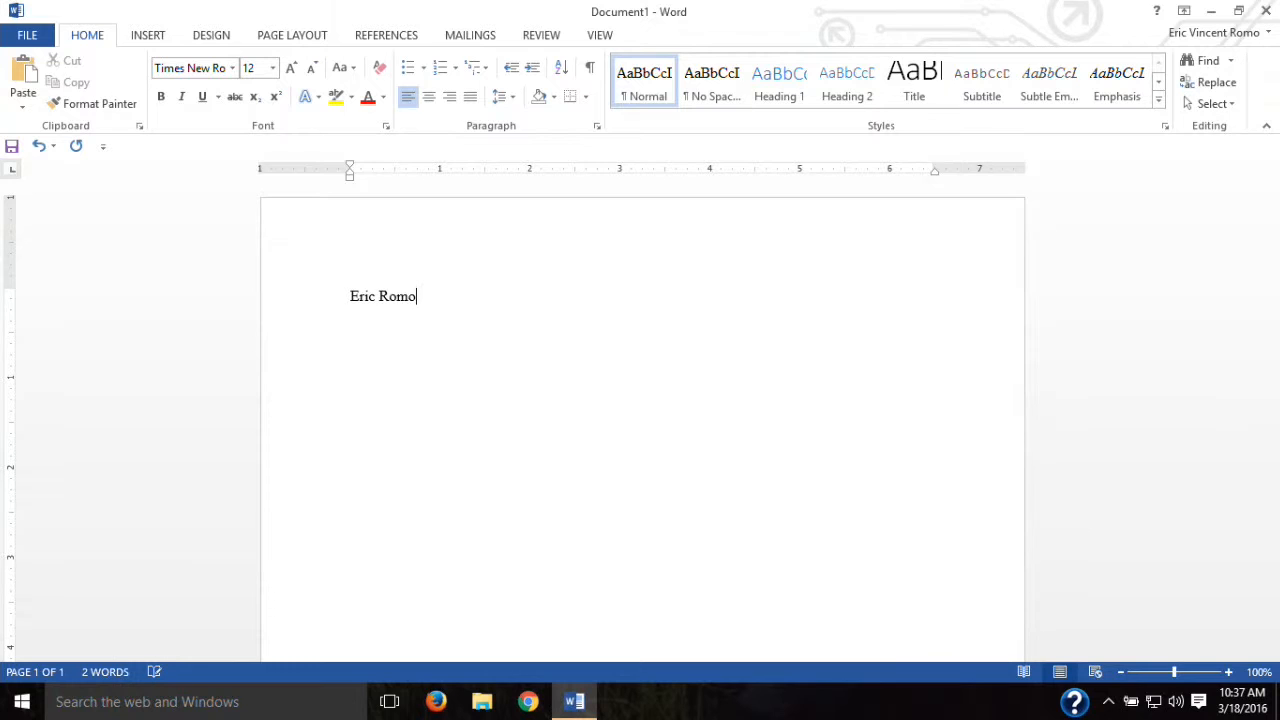
Step: Select the typed name and format it in Algerian at 72 point
drag(428, 304, 320, 294)
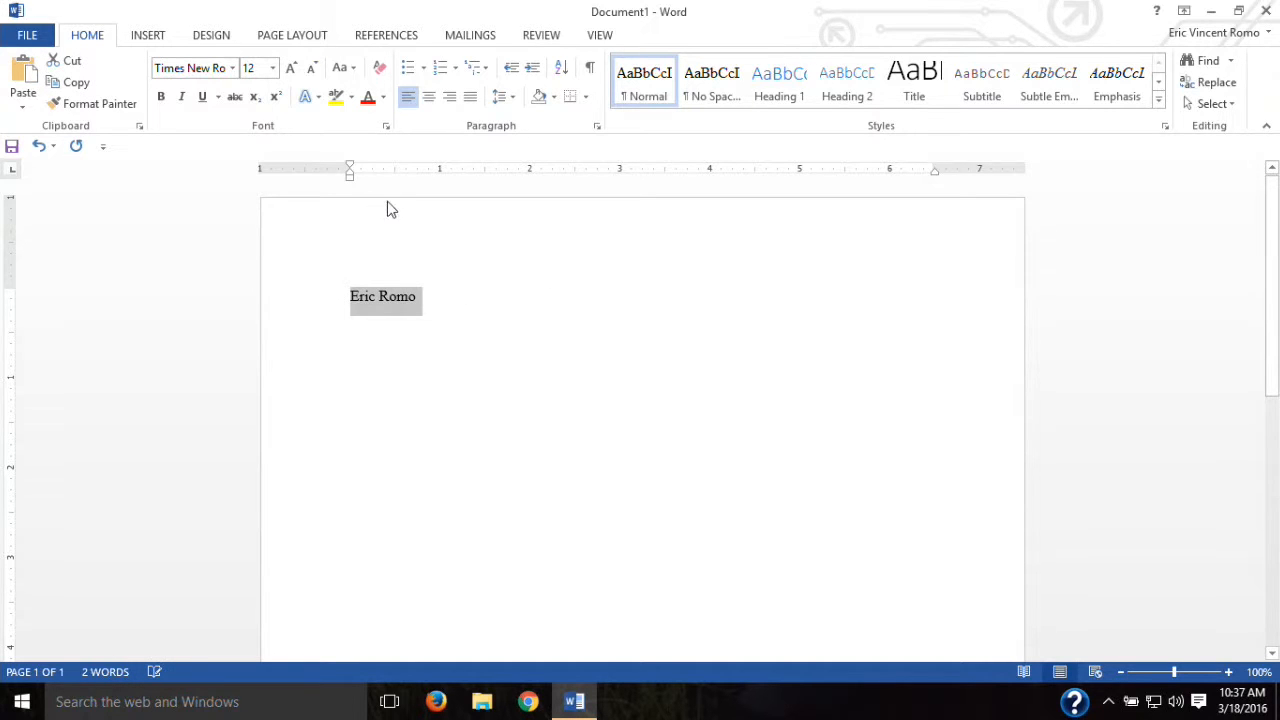
click(232, 68)
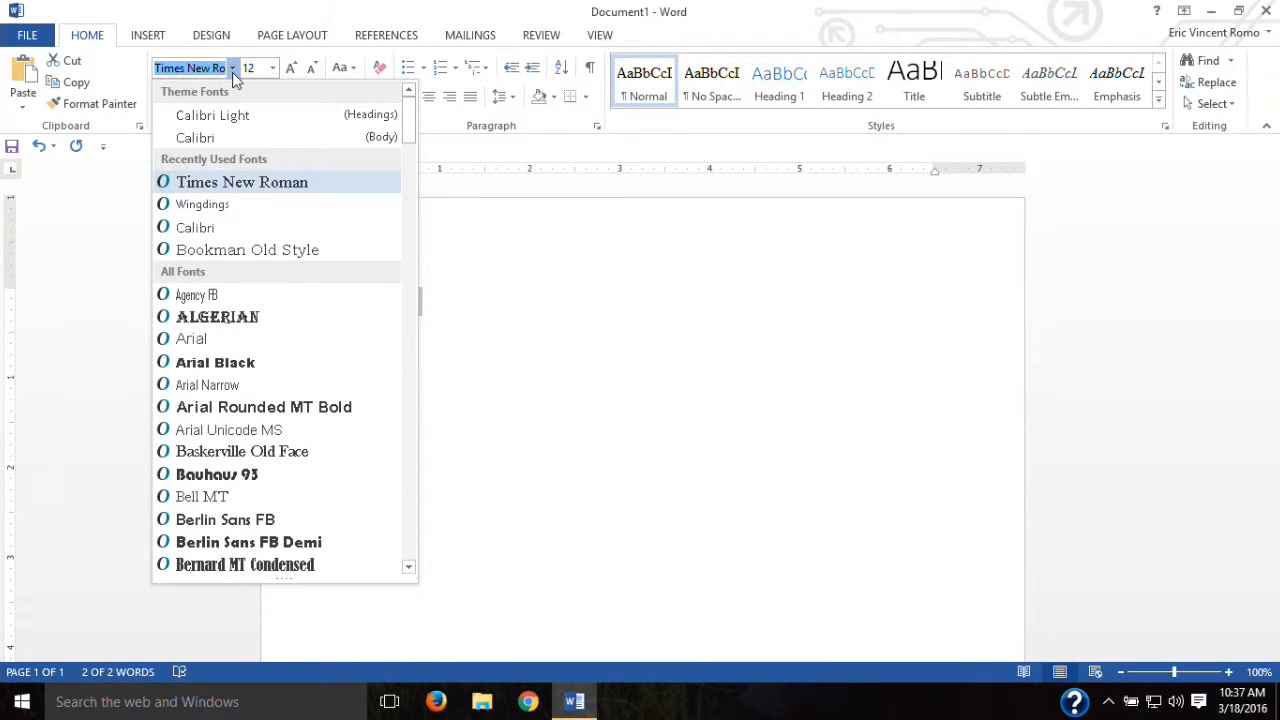
click(241, 320)
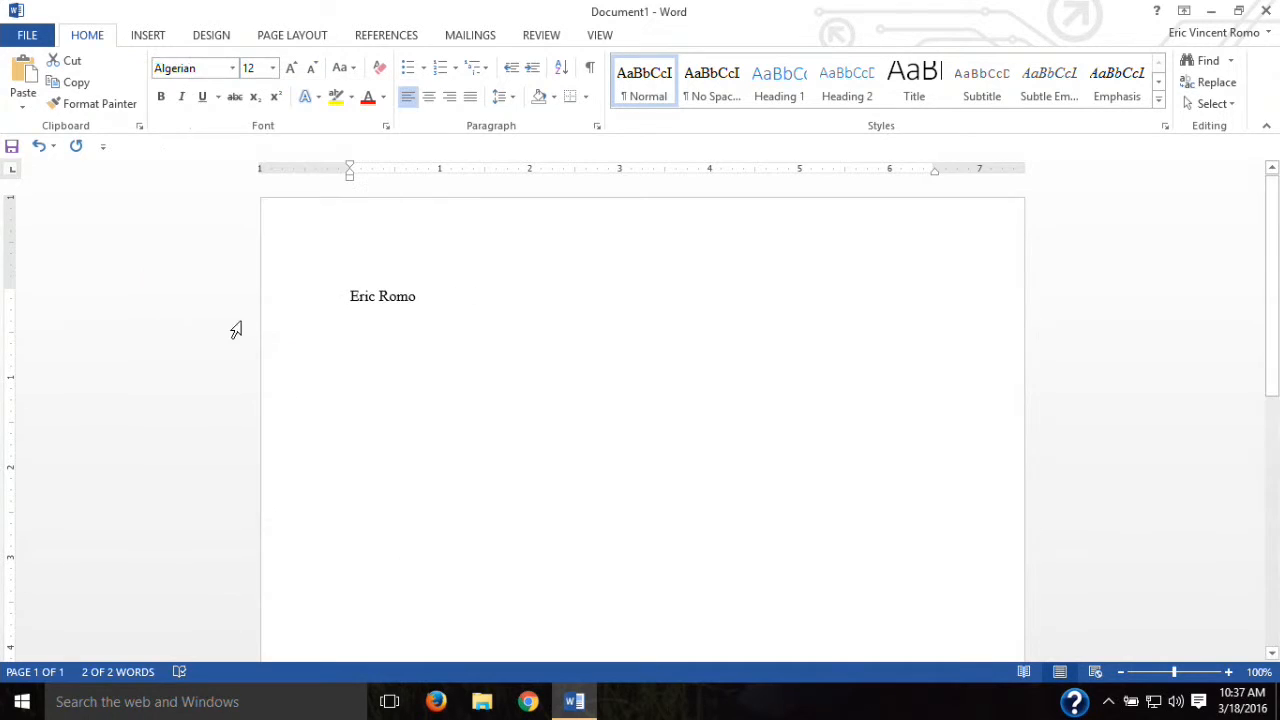
click(271, 75)
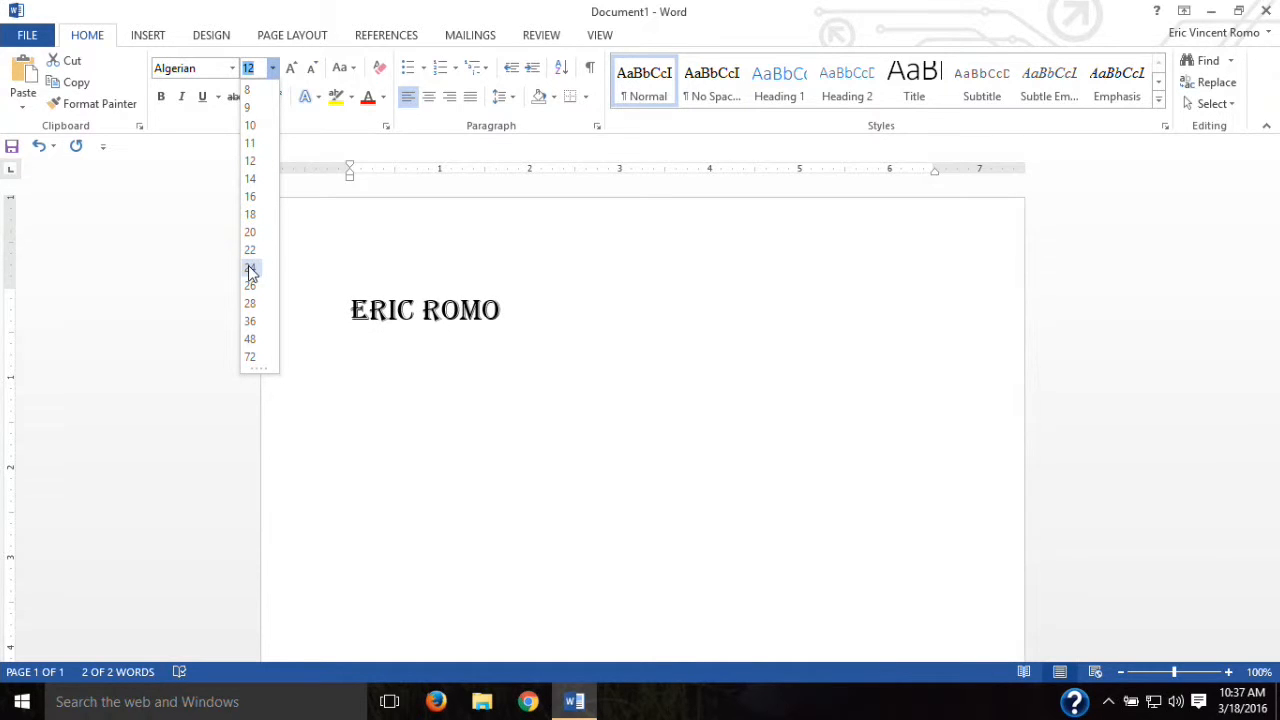
click(252, 358)
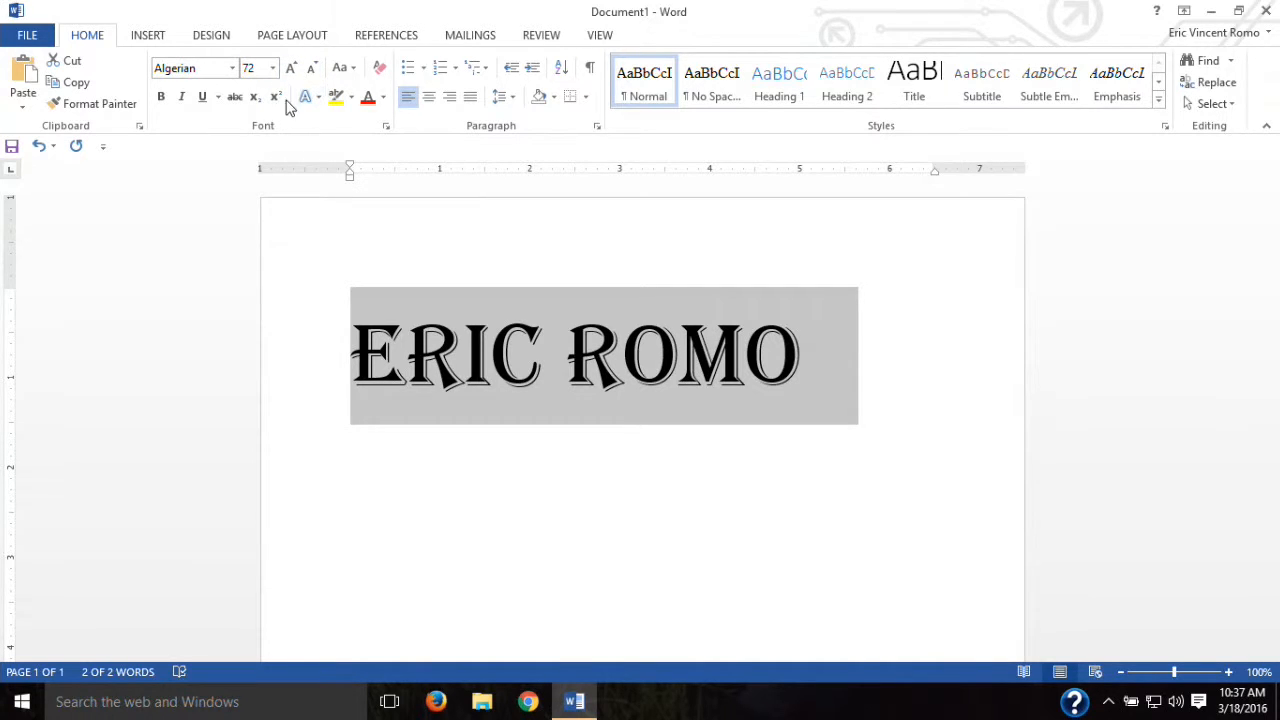
Step: Try Bold, Italic, Underline and Strikethrough on the name, removing each again
click(162, 97)
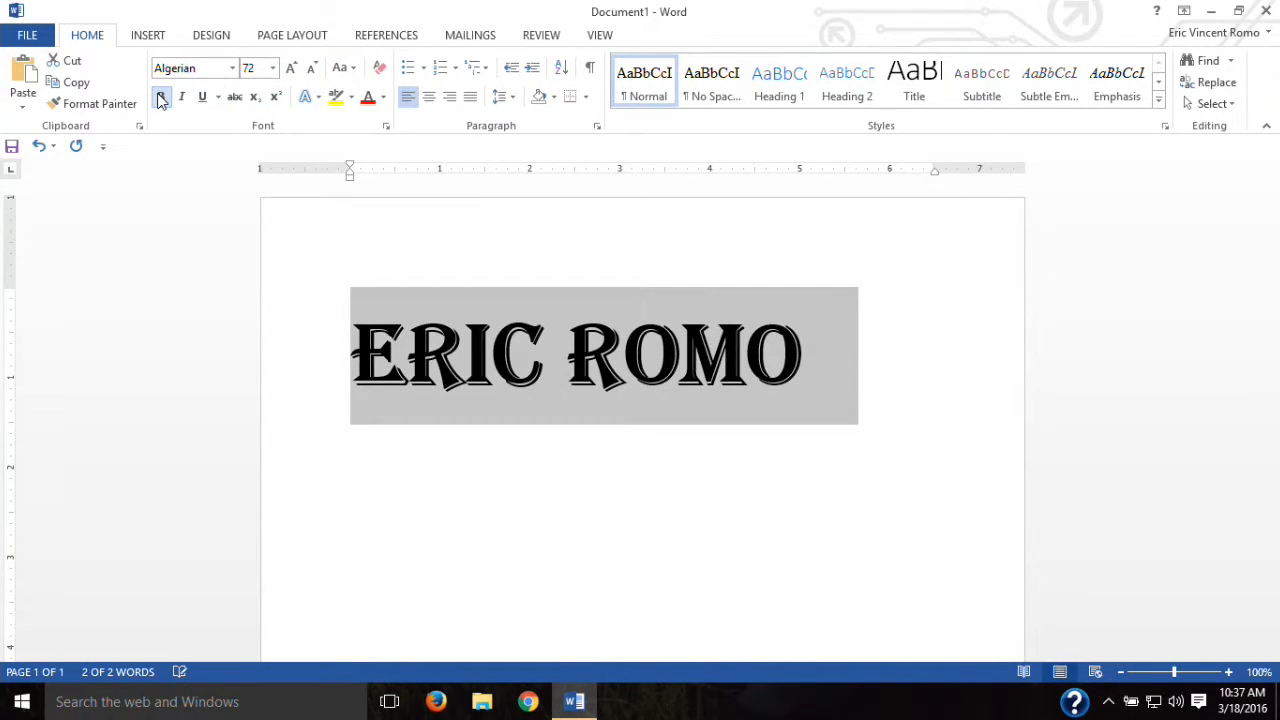
click(161, 98)
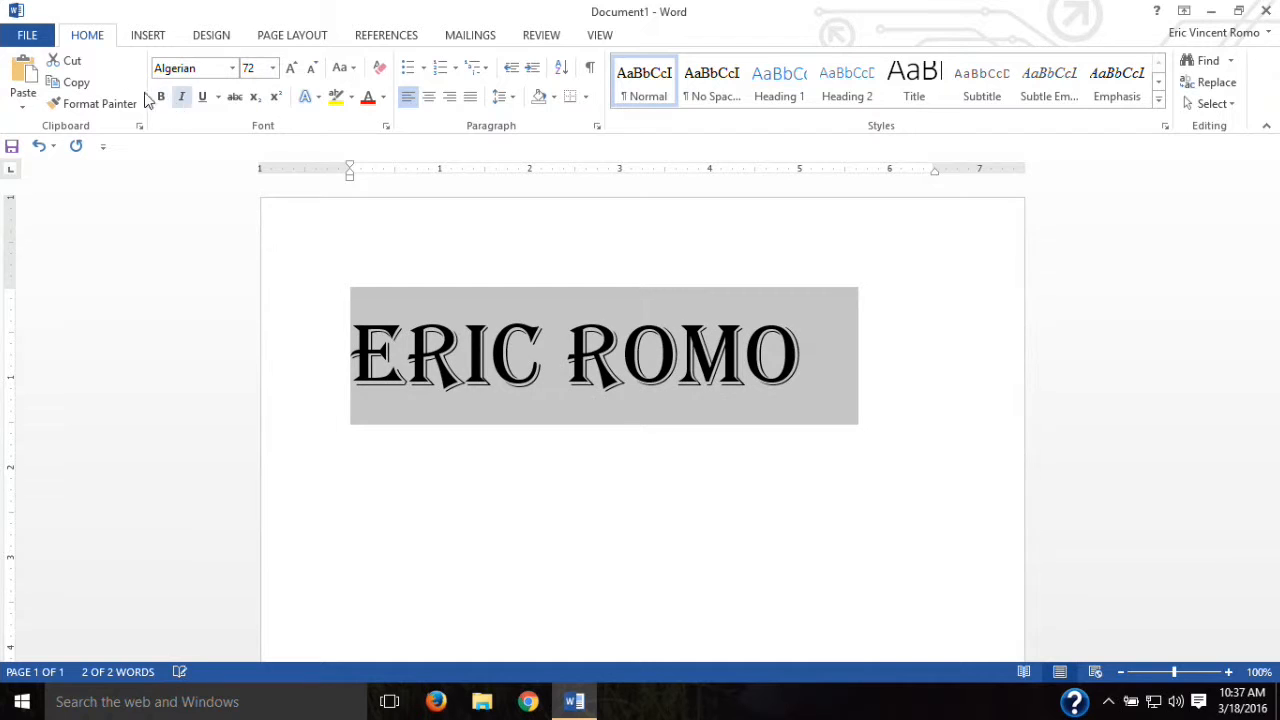
click(182, 98)
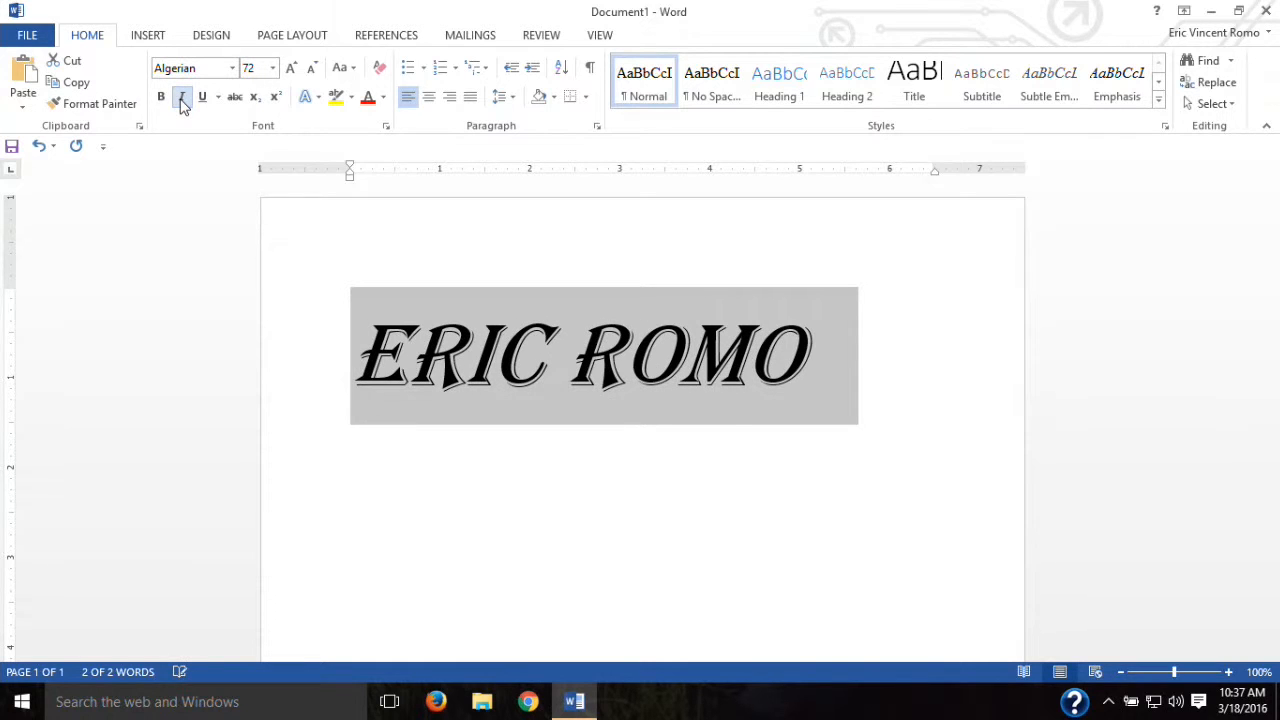
click(183, 102)
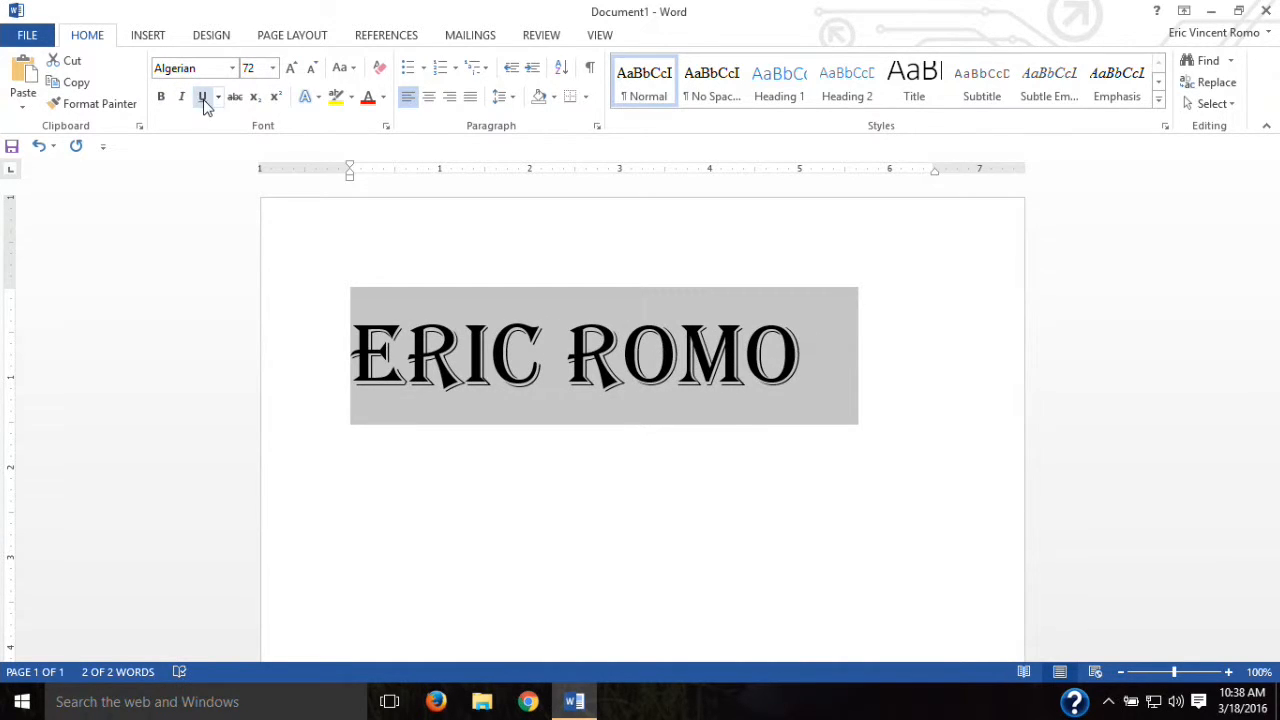
click(201, 100)
click(201, 101)
click(236, 102)
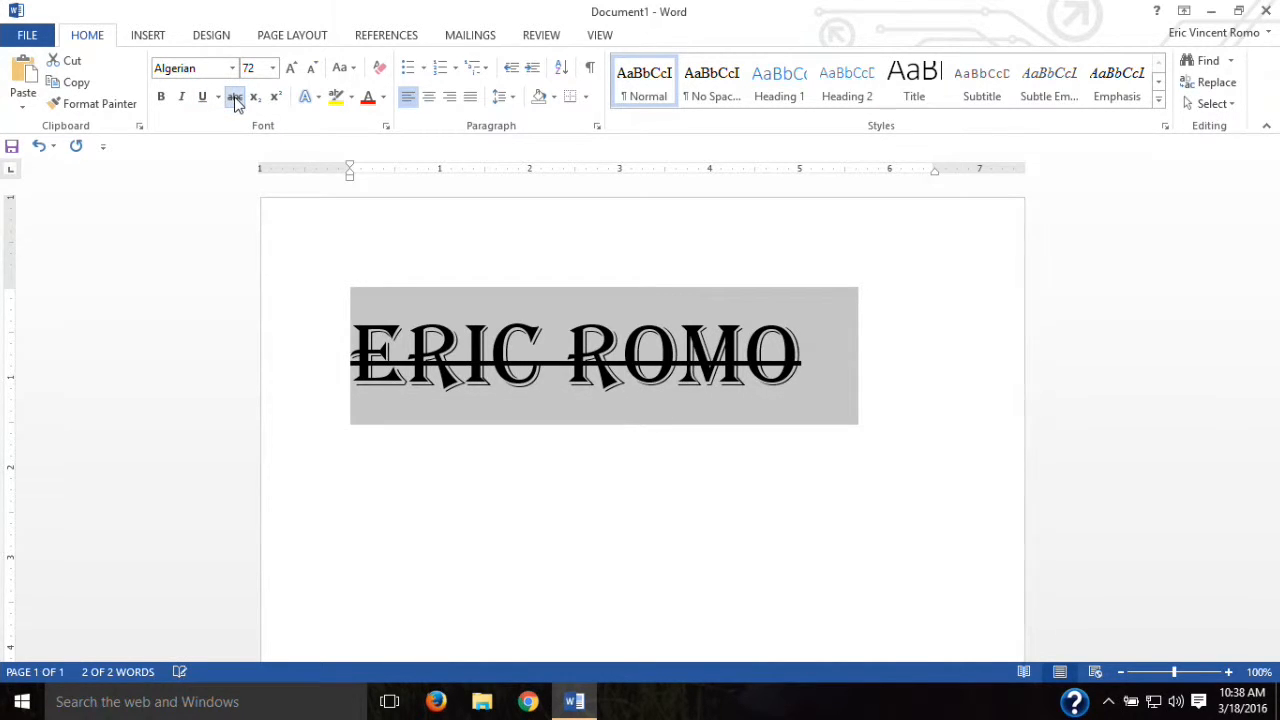
click(236, 102)
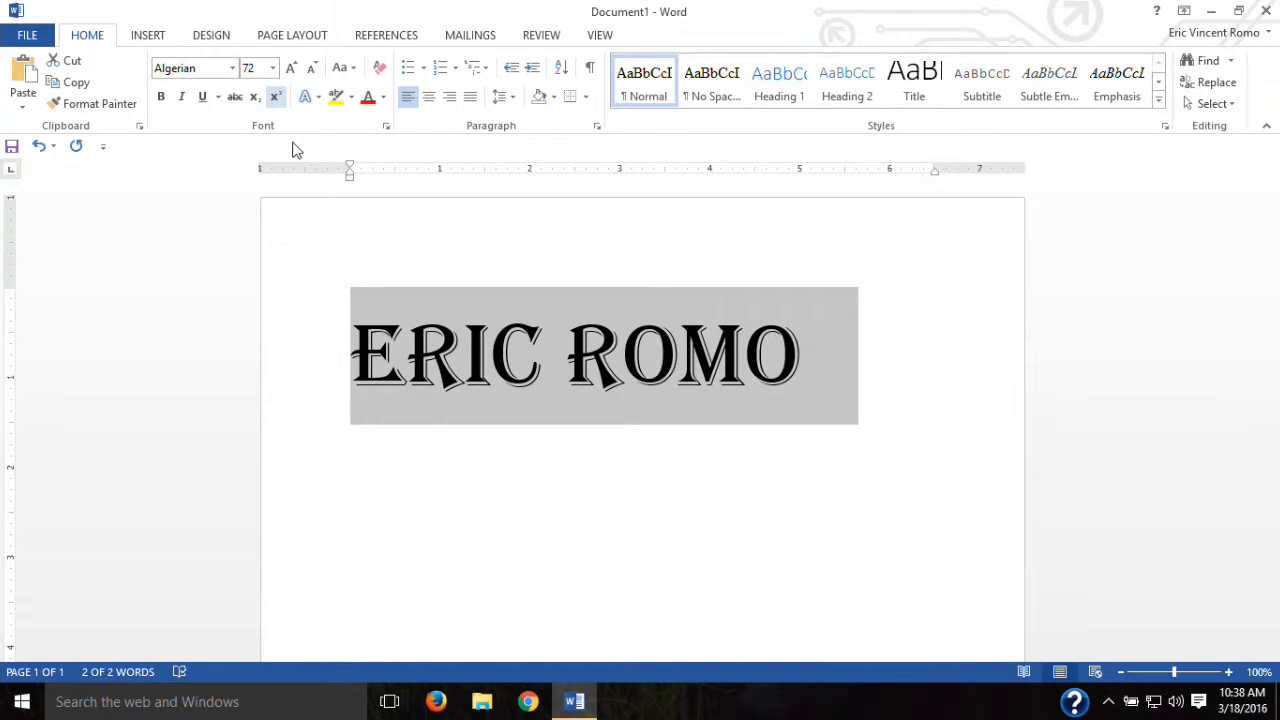
Step: Start a new line below the name set to Times New Roman 12
click(840, 376)
key(Return)
click(272, 68)
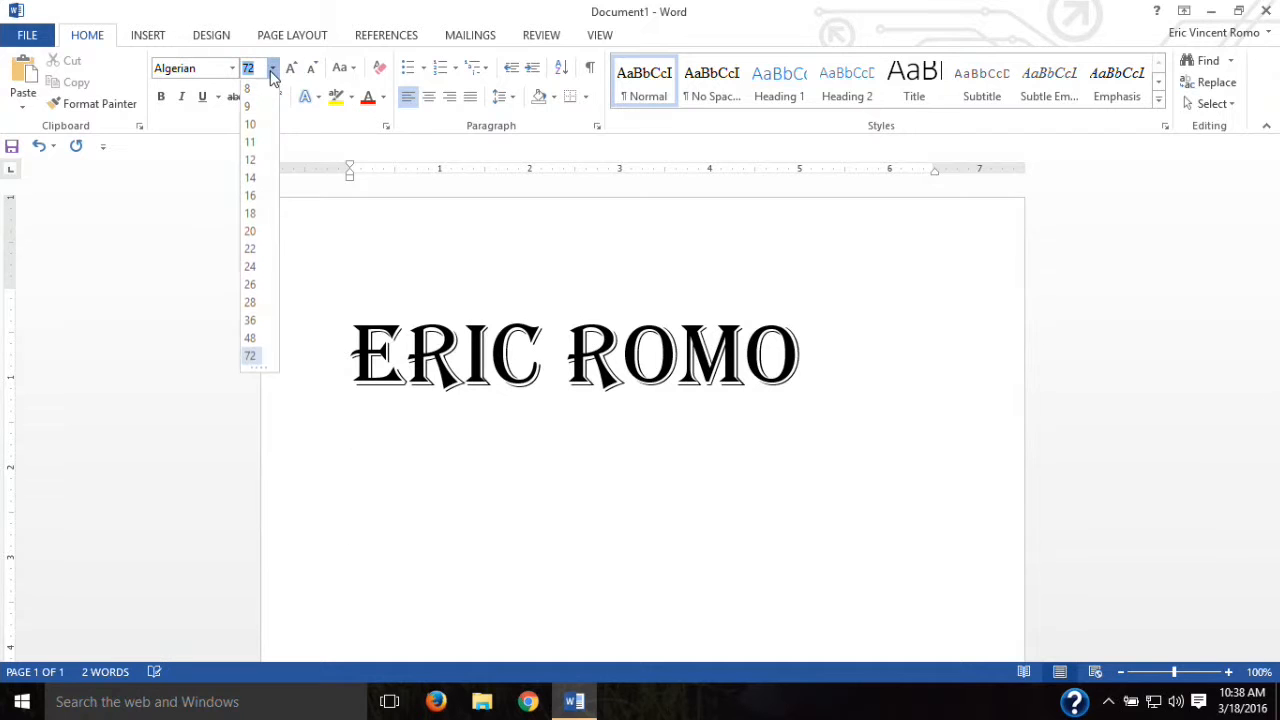
click(252, 162)
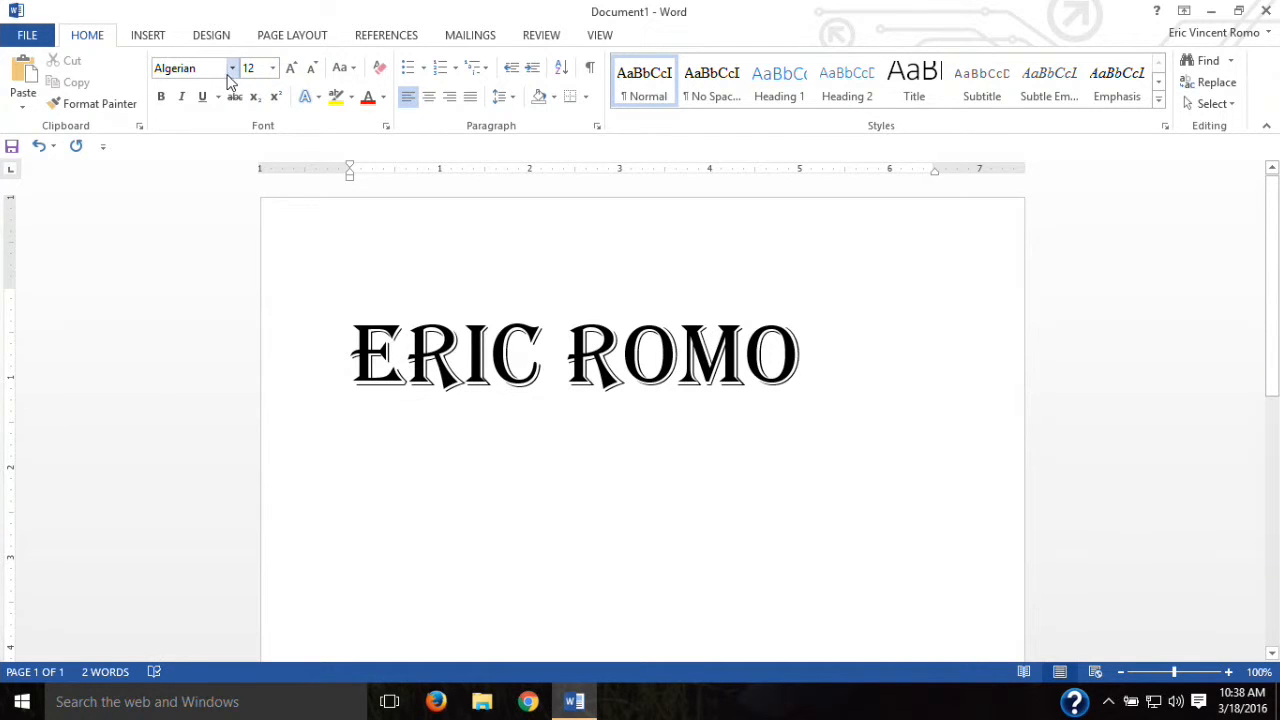
click(231, 70)
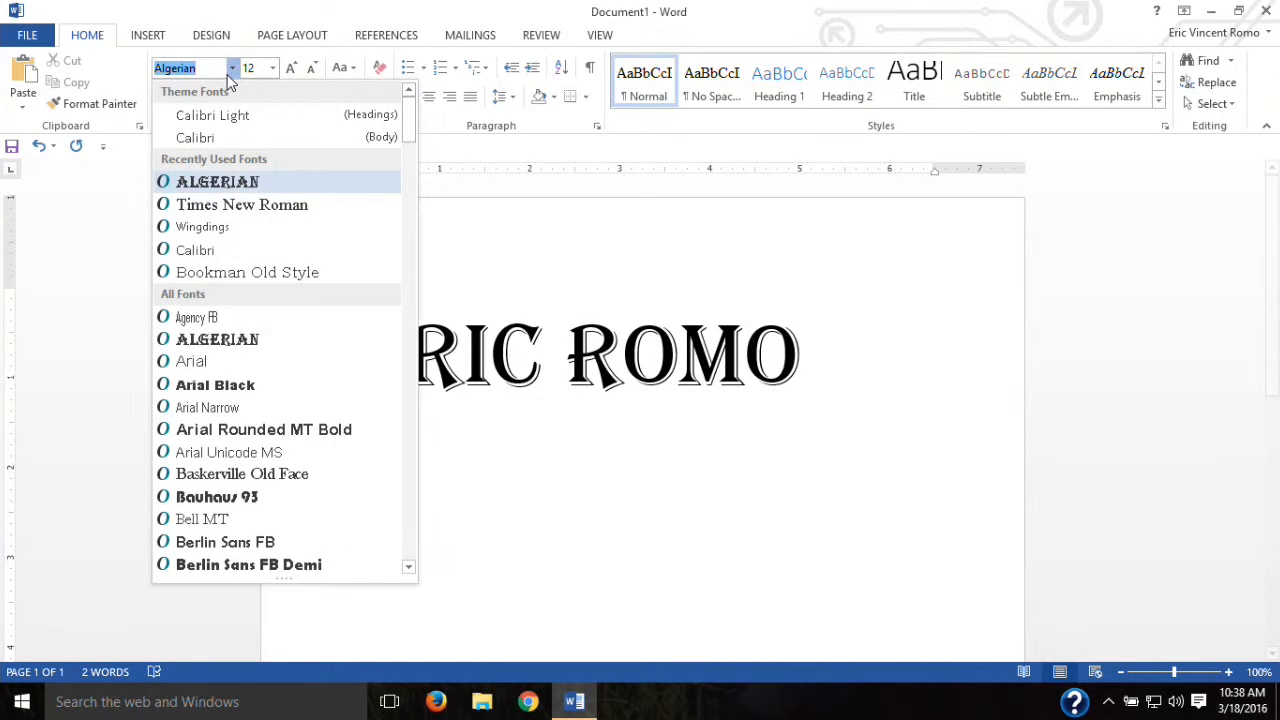
click(254, 206)
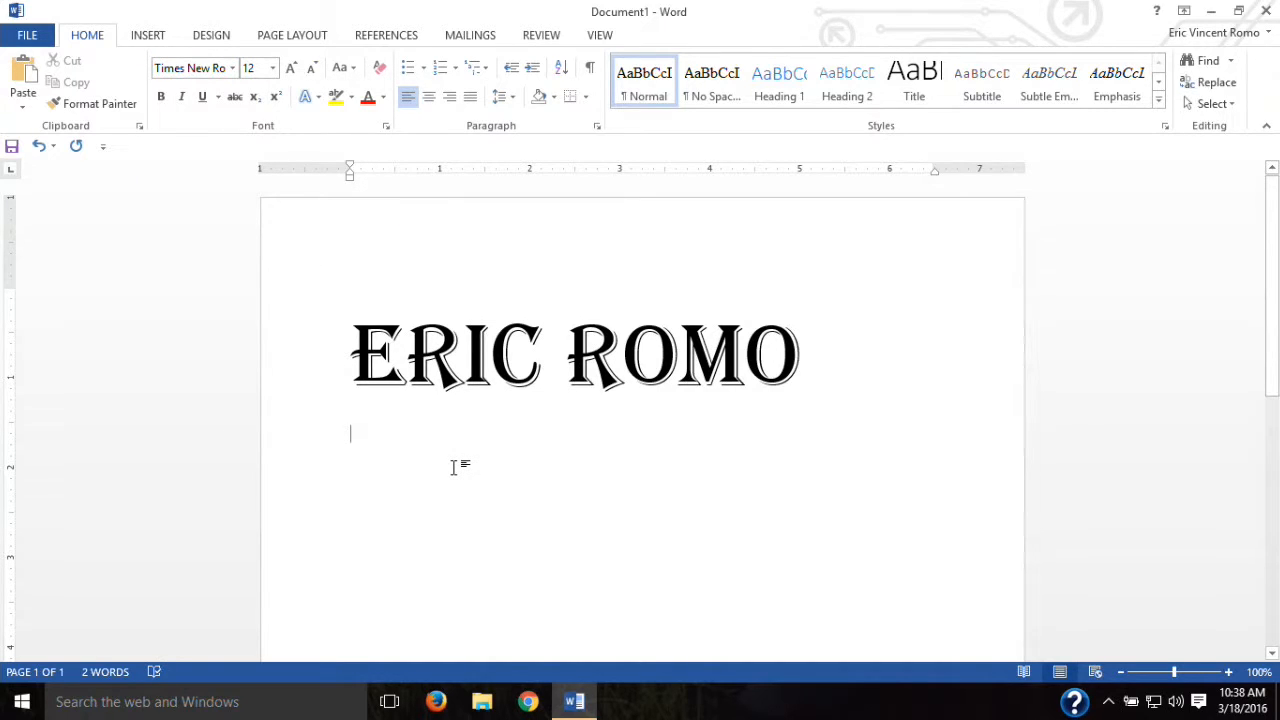
Step: Type the formula F(x)= x²+35ₓ with a superscript 2 and subscript x
text(F(x)= x)
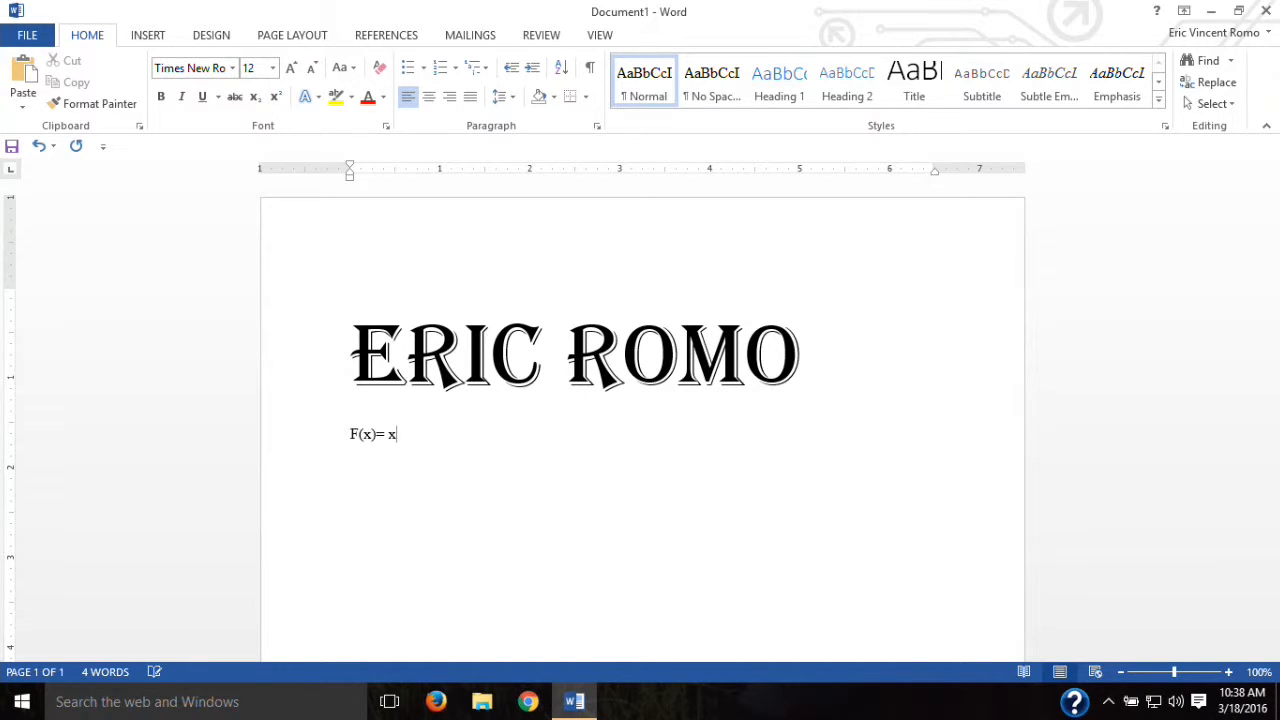
click(276, 97)
text(2)
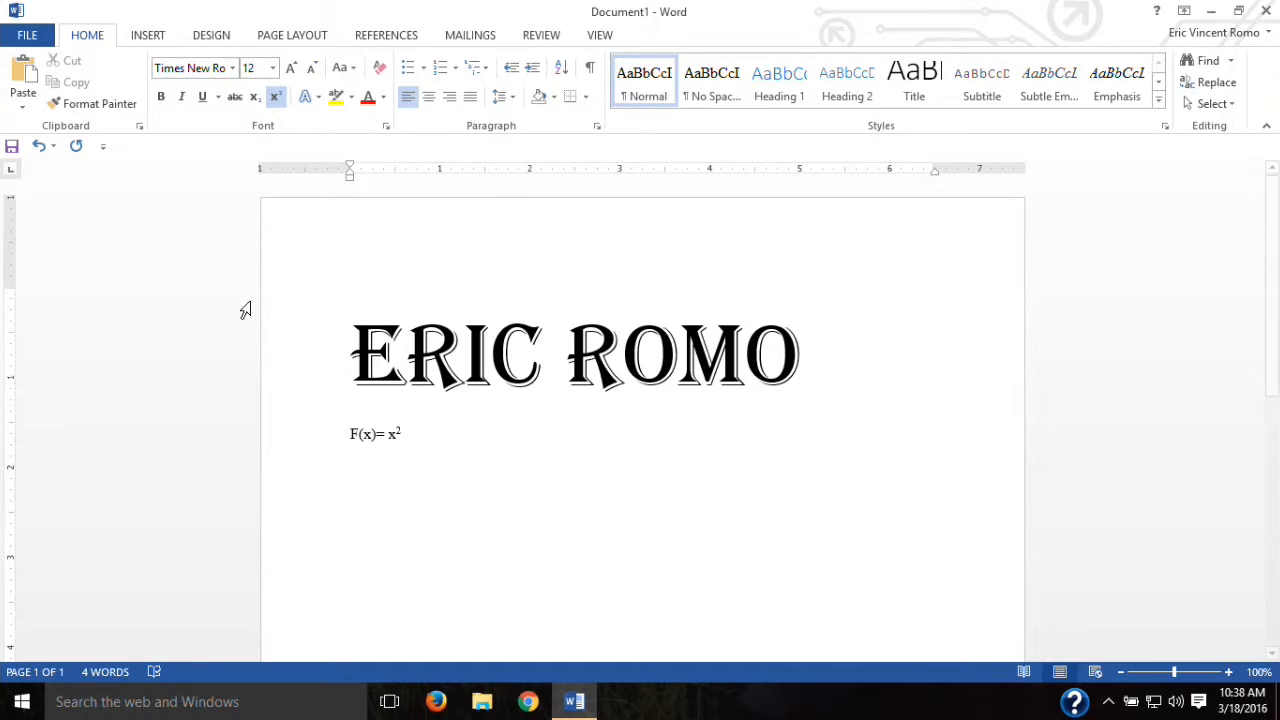
click(276, 98)
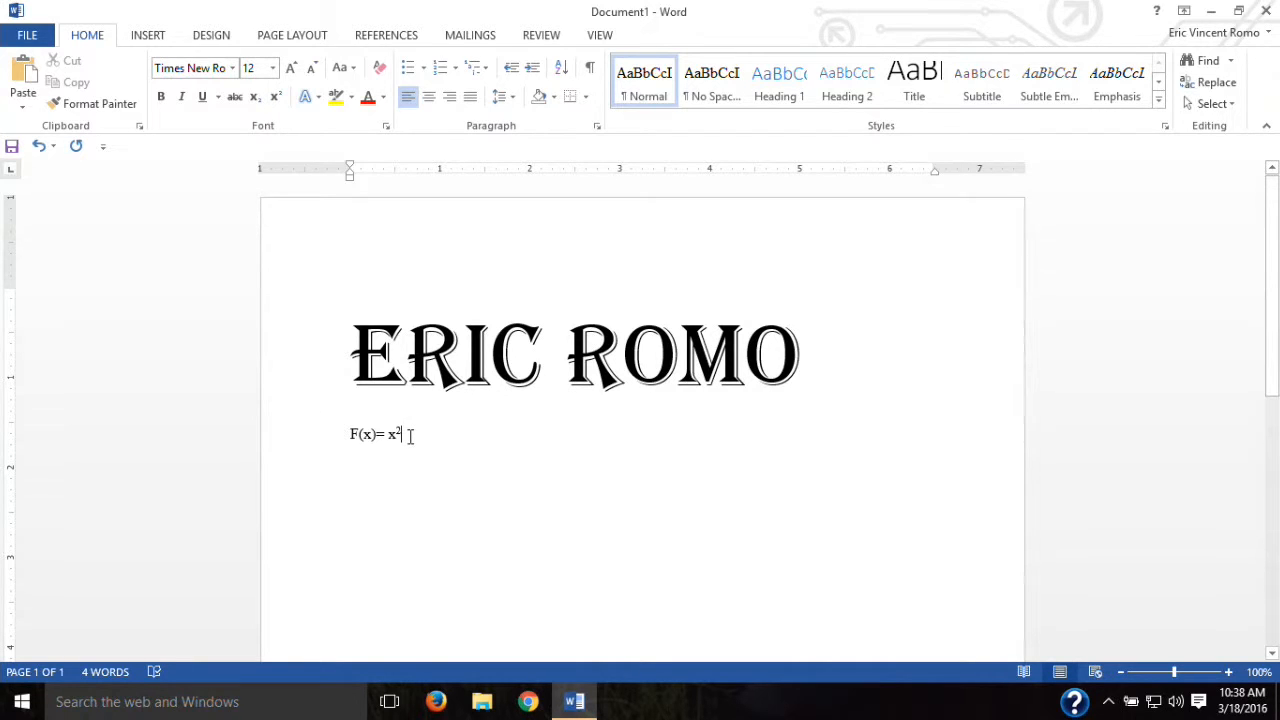
text(+35)
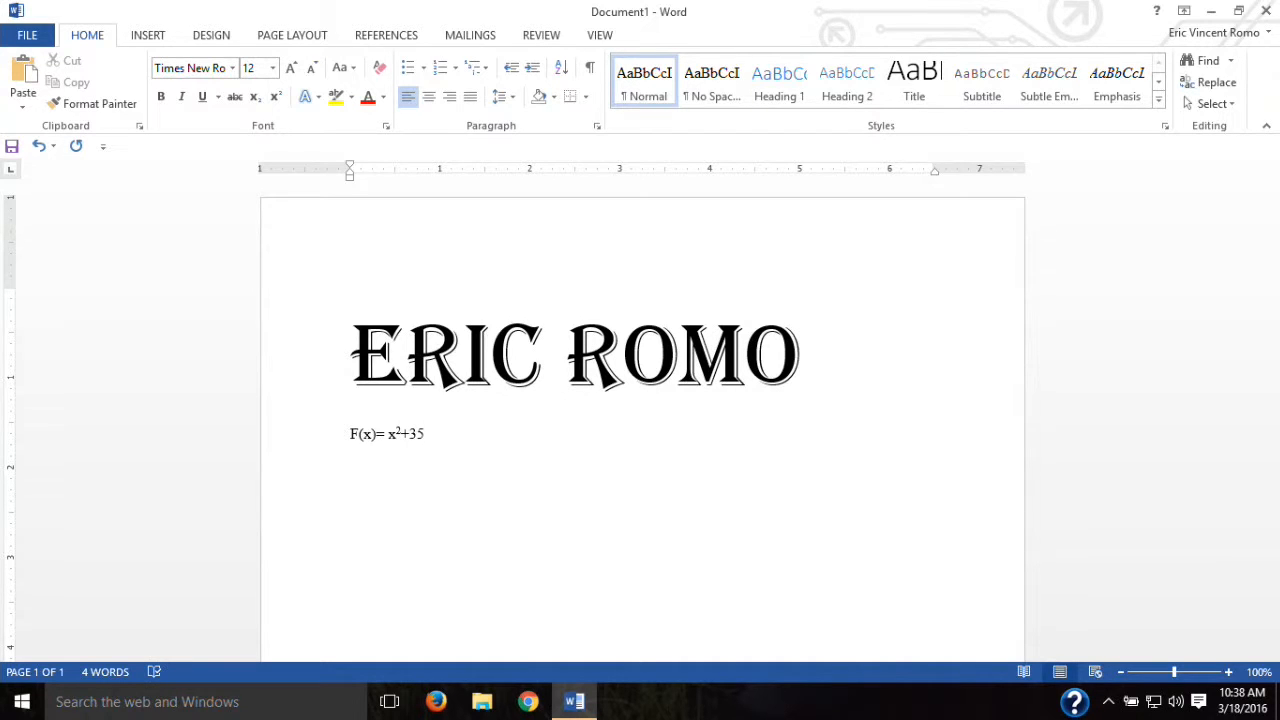
click(256, 106)
text(22)
click(254, 97)
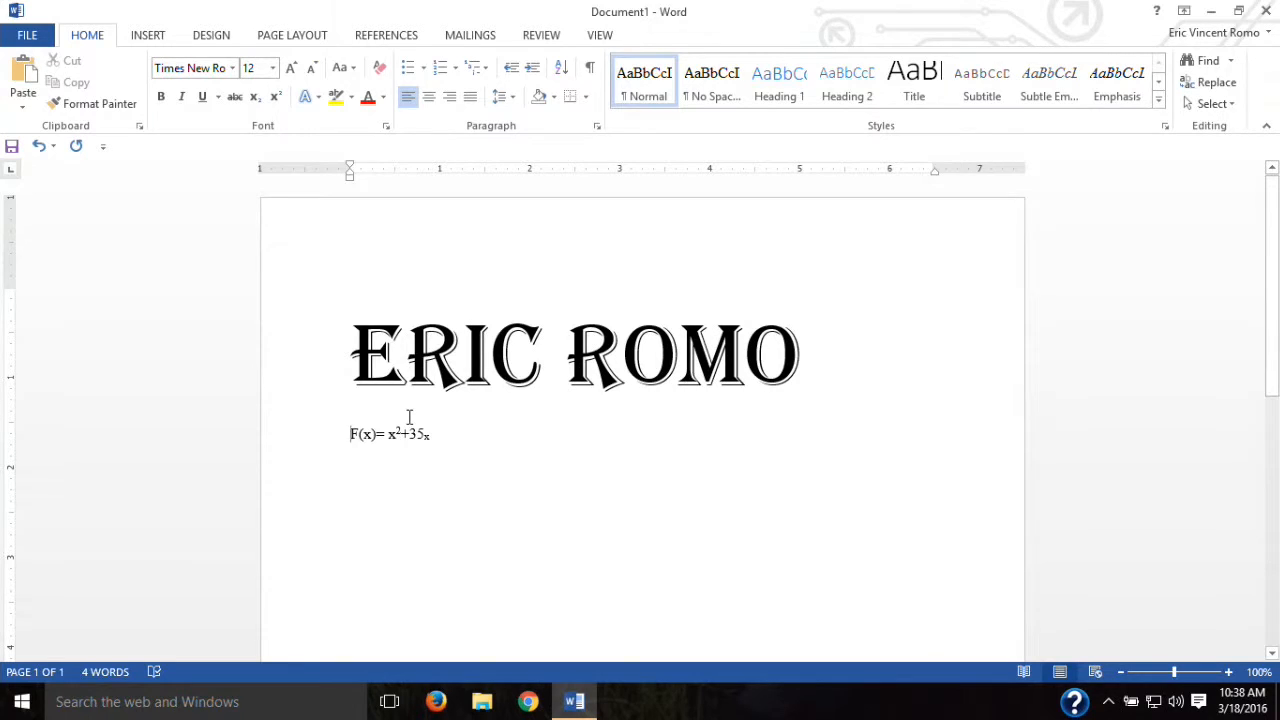
click(429, 100)
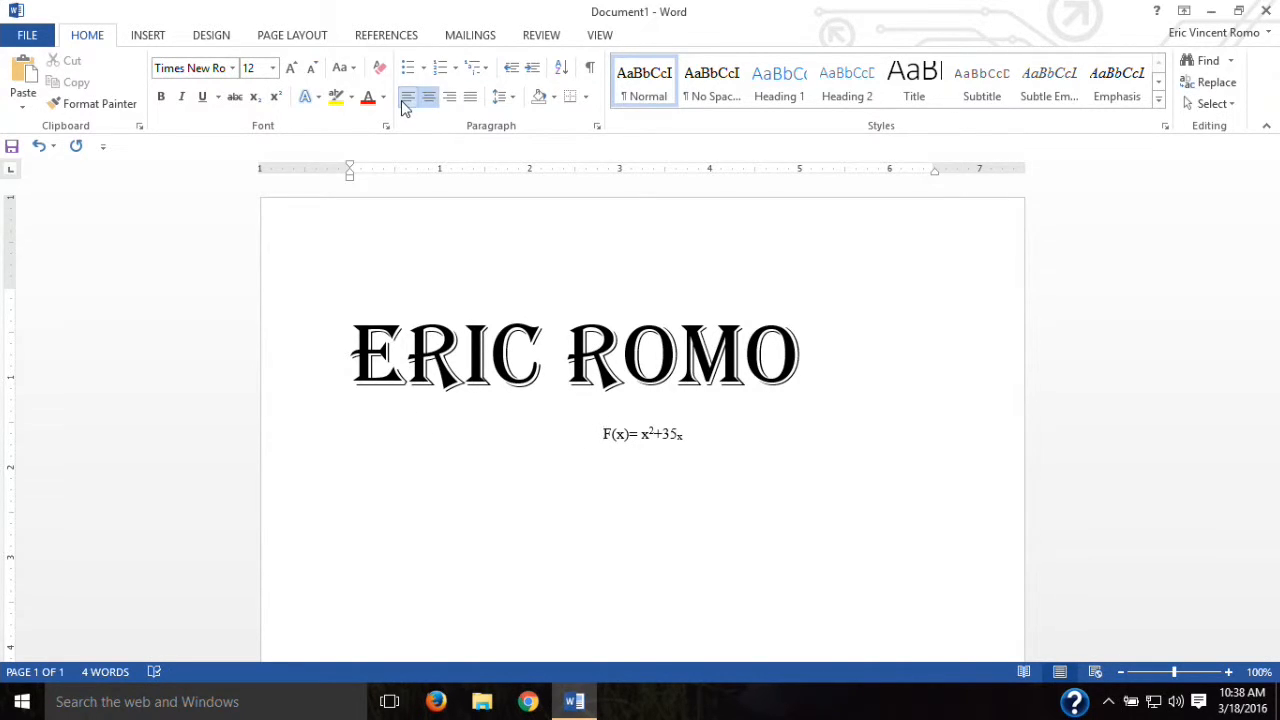
click(407, 101)
click(450, 100)
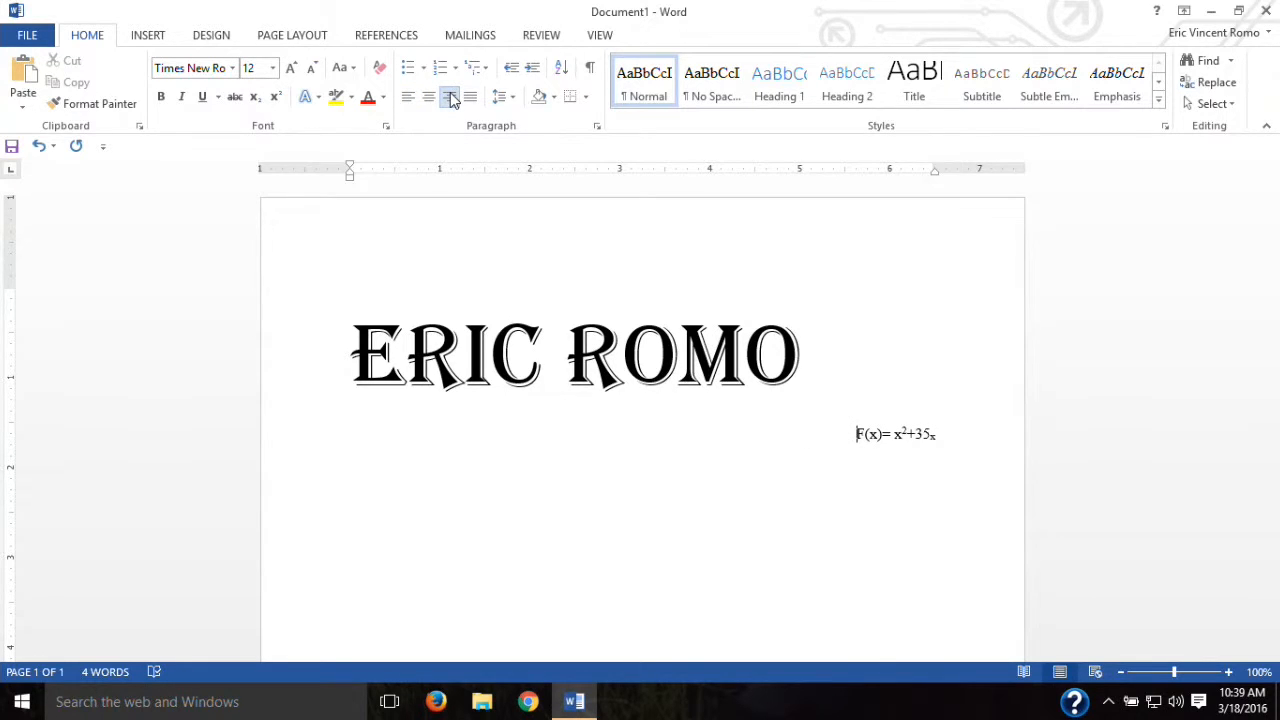
click(411, 99)
click(470, 101)
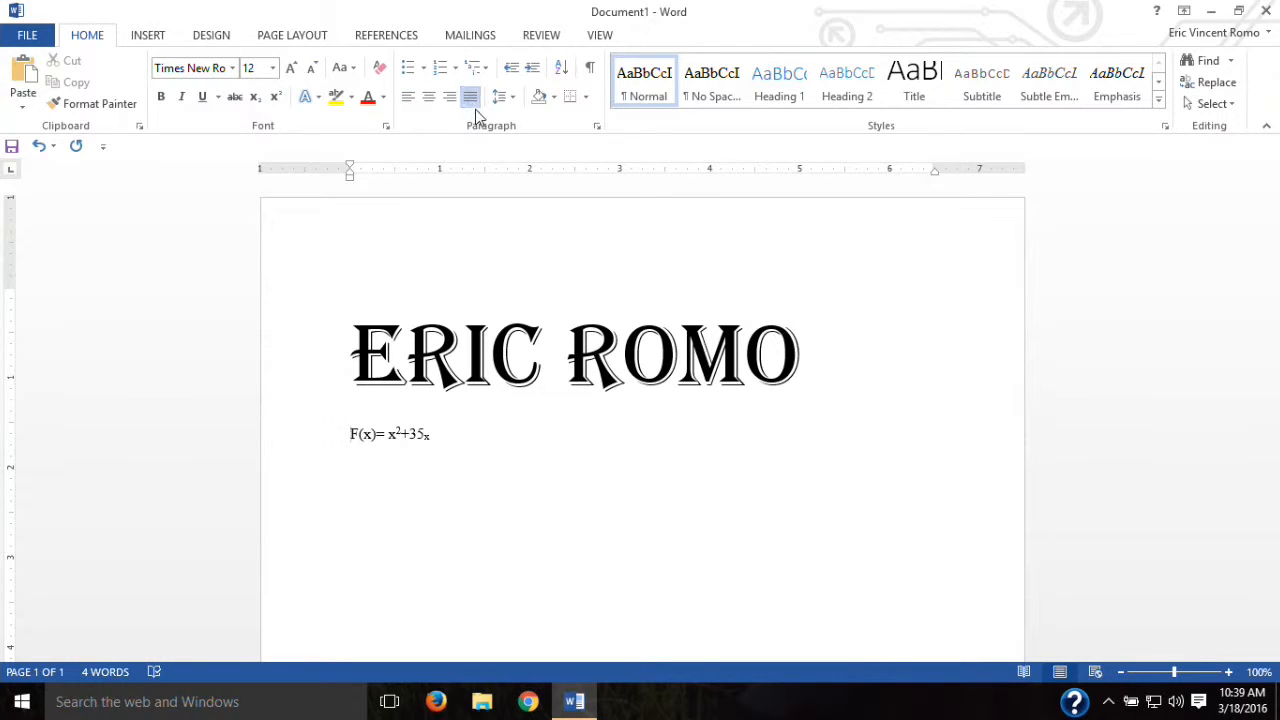
click(408, 97)
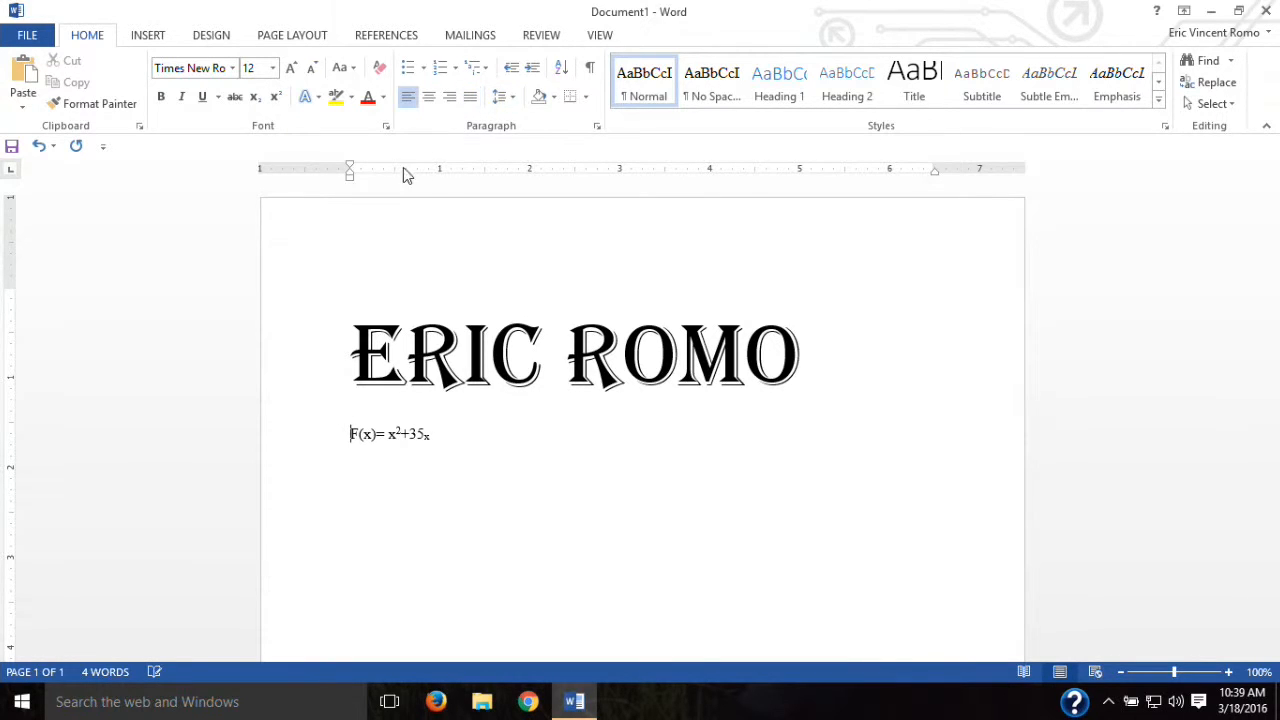
Step: Bullet the formula line, browse bullet styles, then make it numbered item 1 and view numbering formats
click(406, 72)
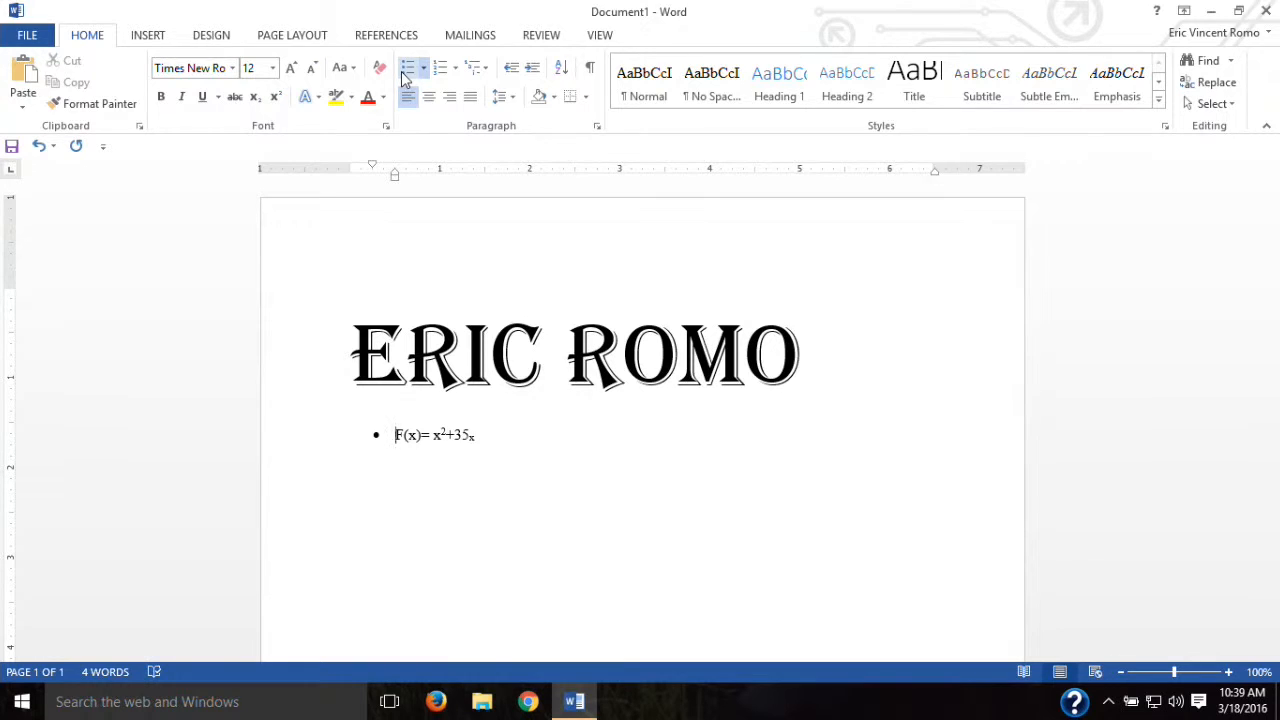
click(421, 70)
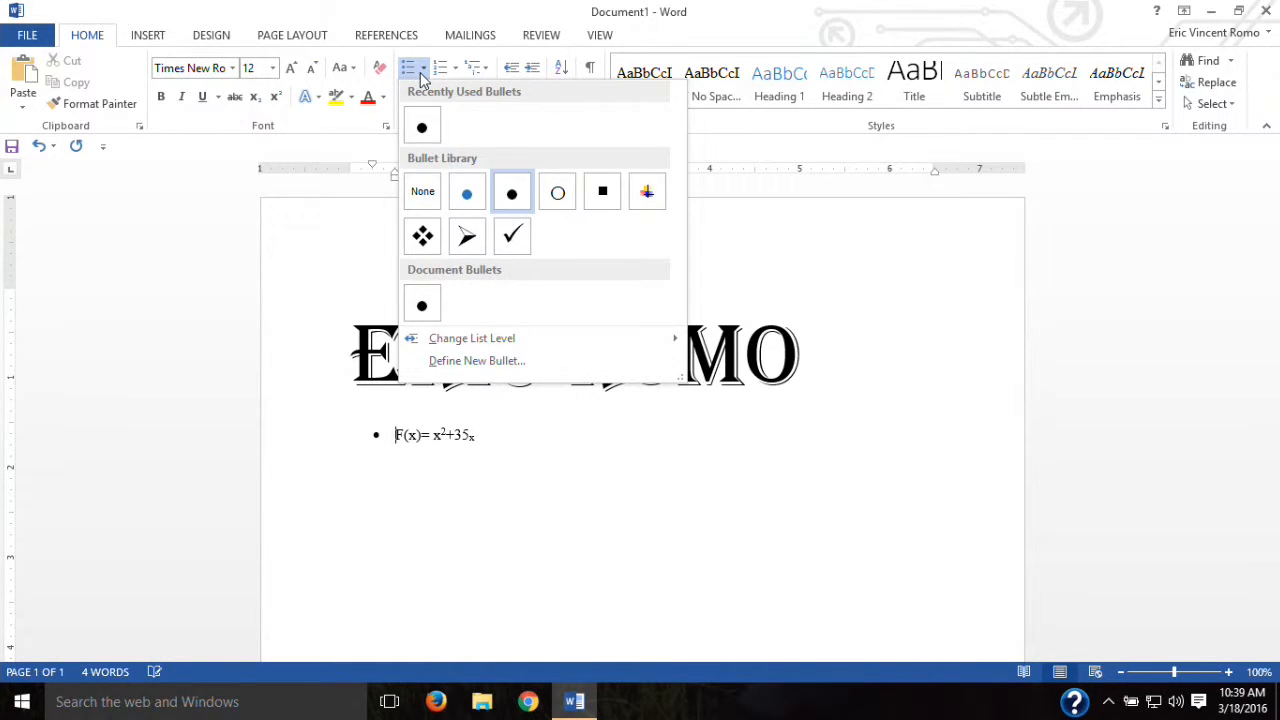
click(423, 75)
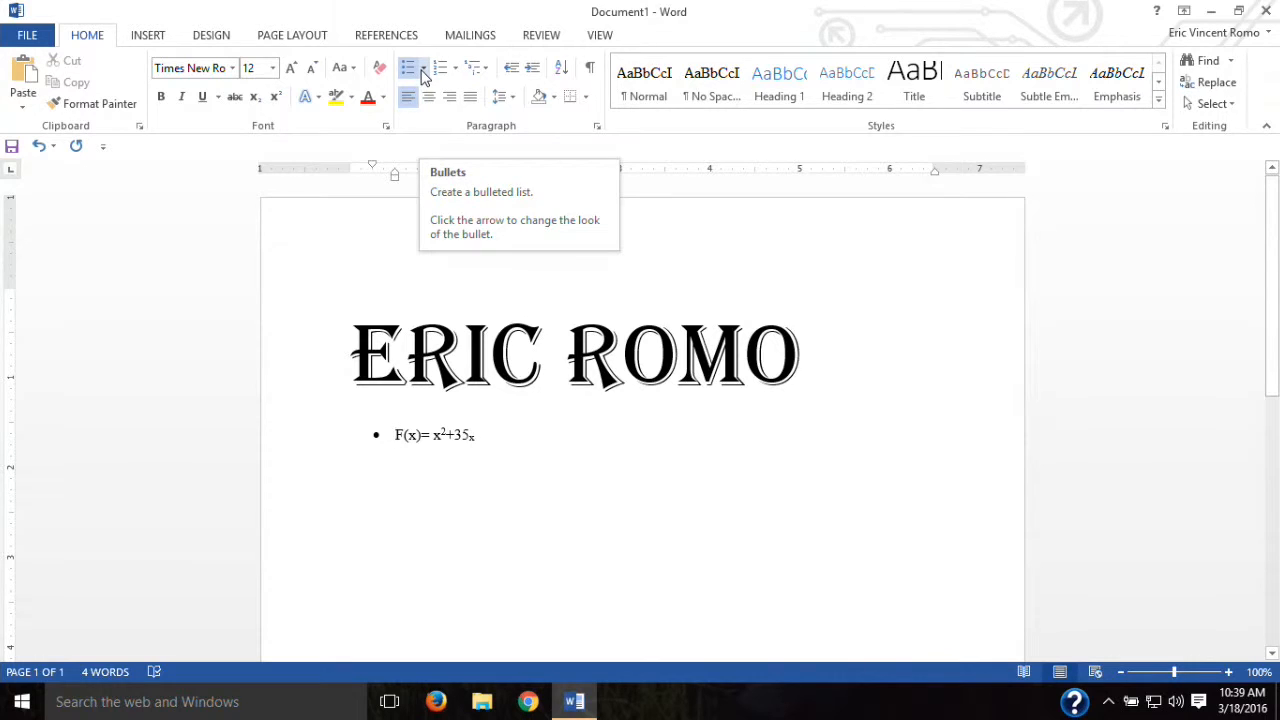
click(423, 72)
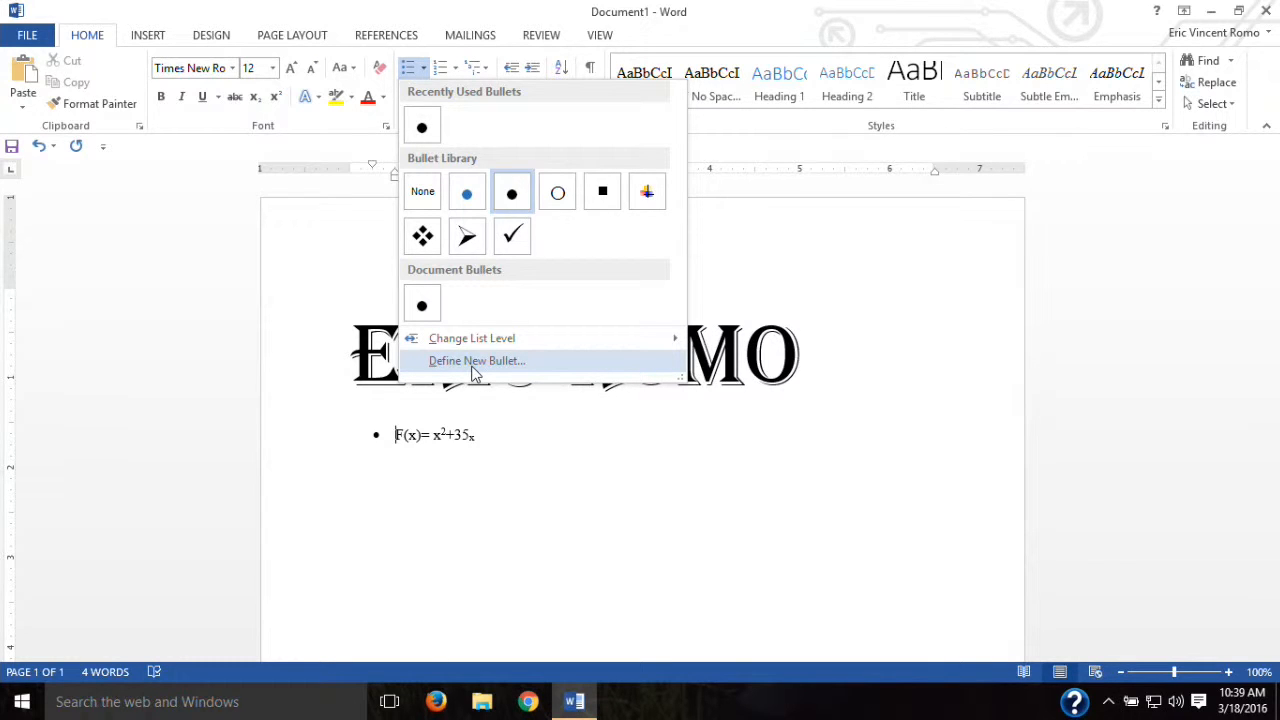
click(446, 500)
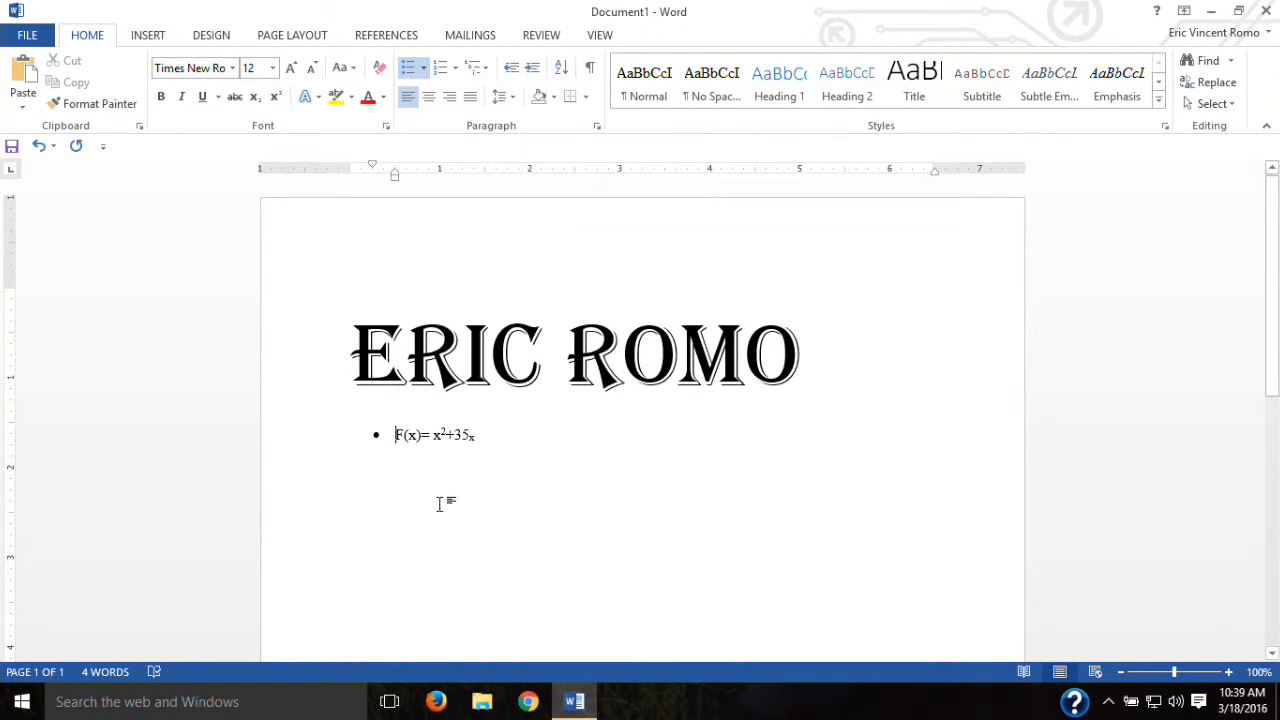
click(435, 73)
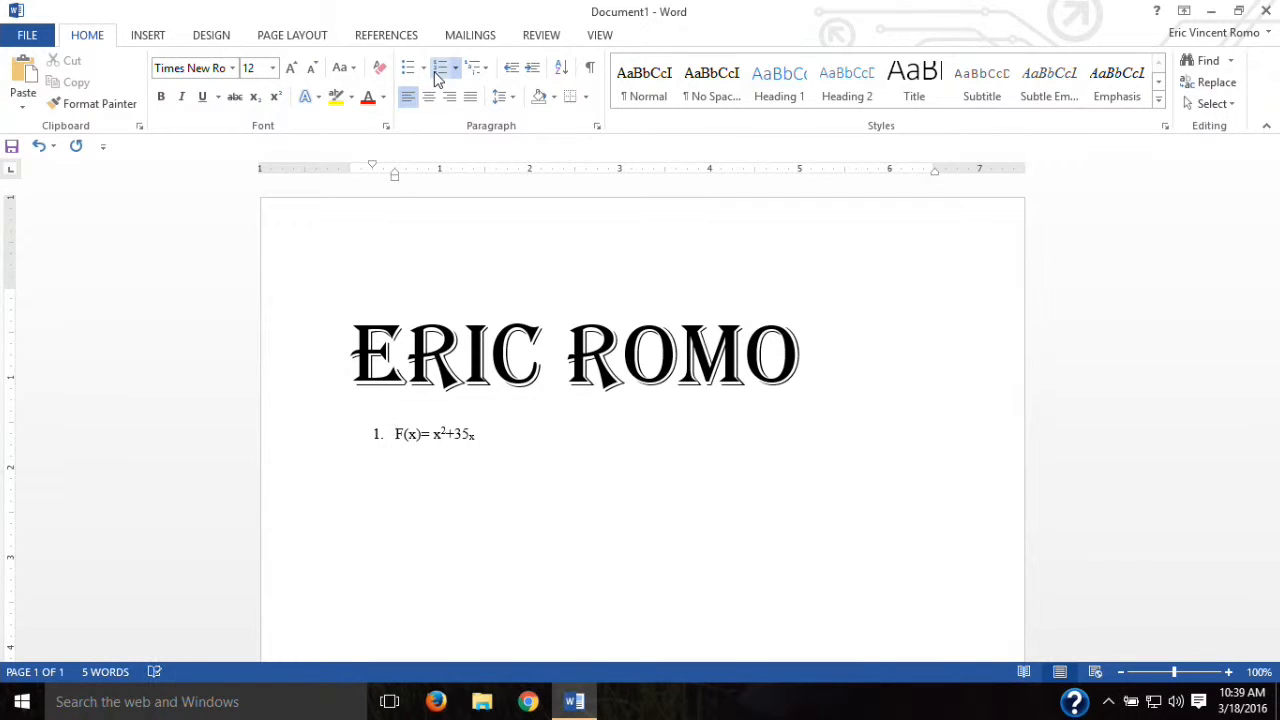
click(455, 70)
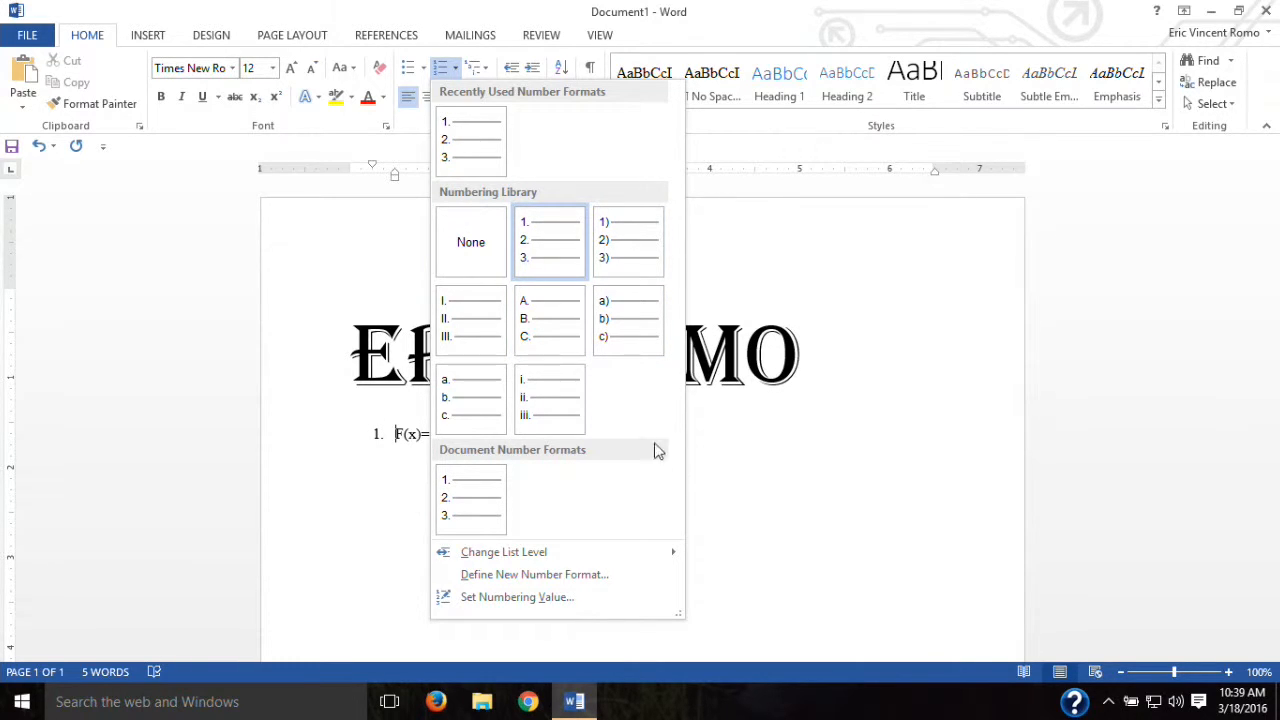
click(473, 76)
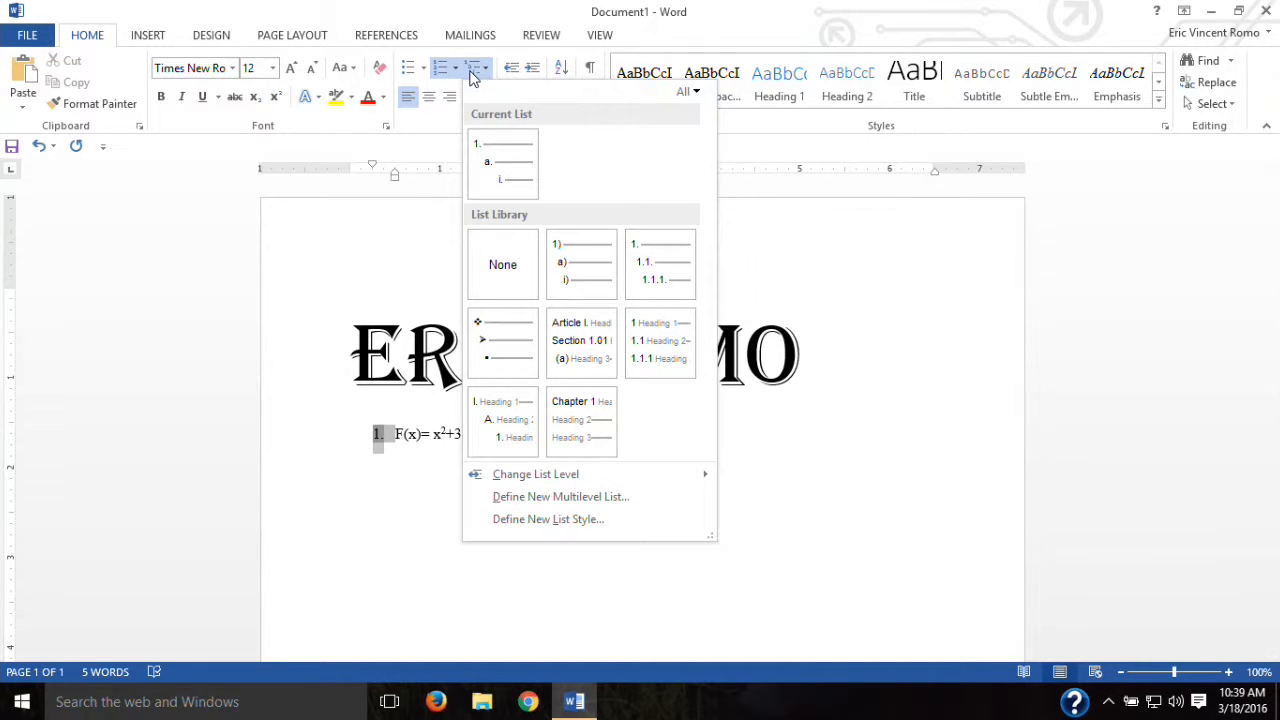
click(442, 75)
click(442, 75)
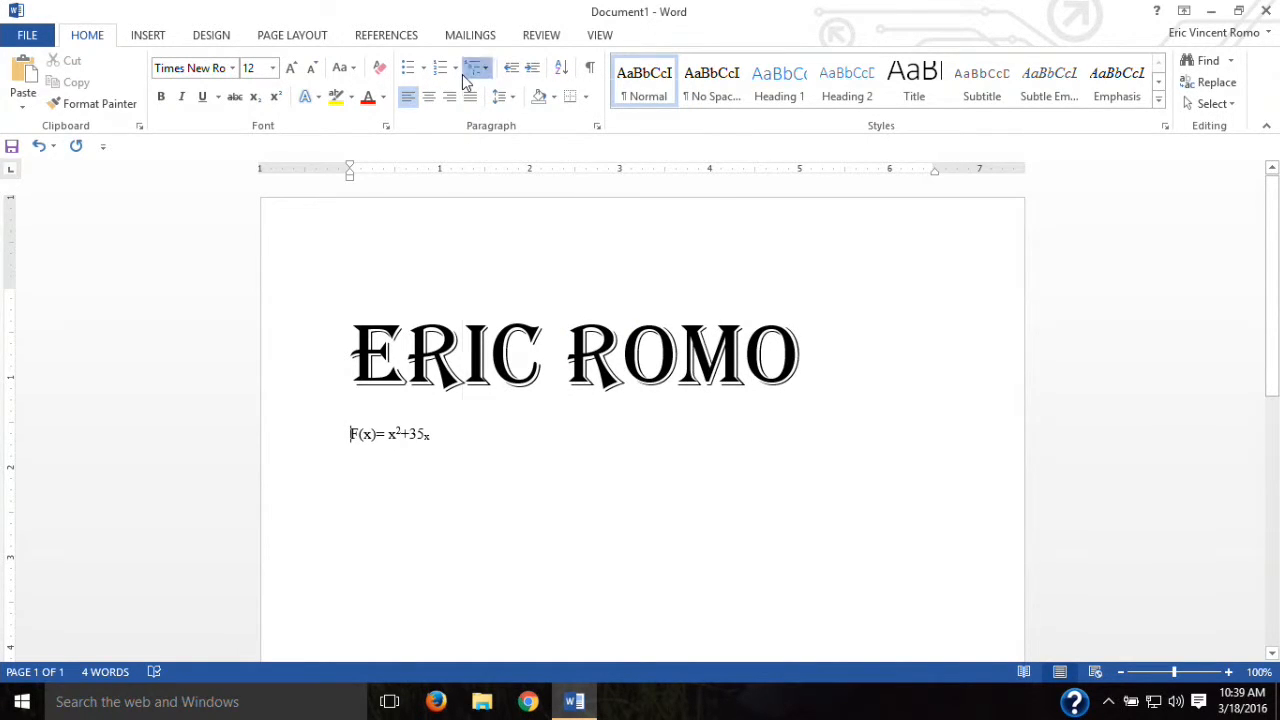
click(470, 68)
click(490, 174)
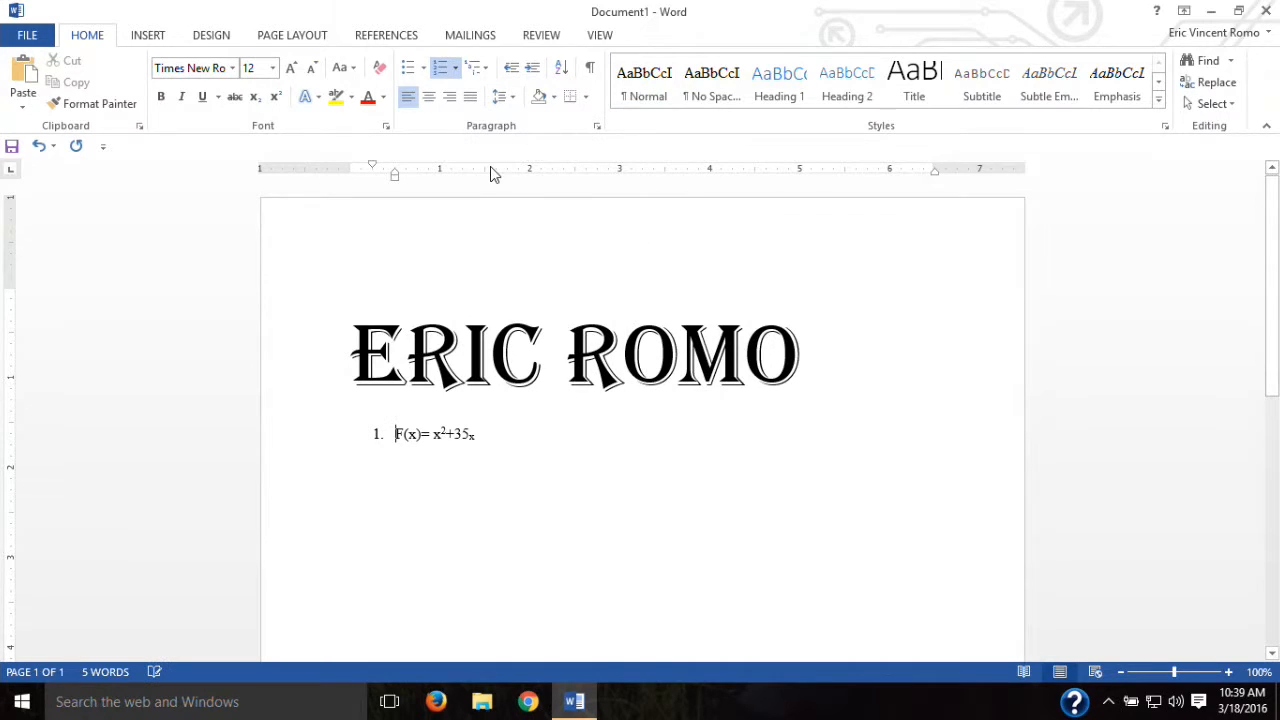
key(Right)
key(Right)
key(Right)
key(Right)
key(Right)
key(Right)
key(Right)
key(Right)
key(Right)
key(Right)
key(Right)
key(Return)
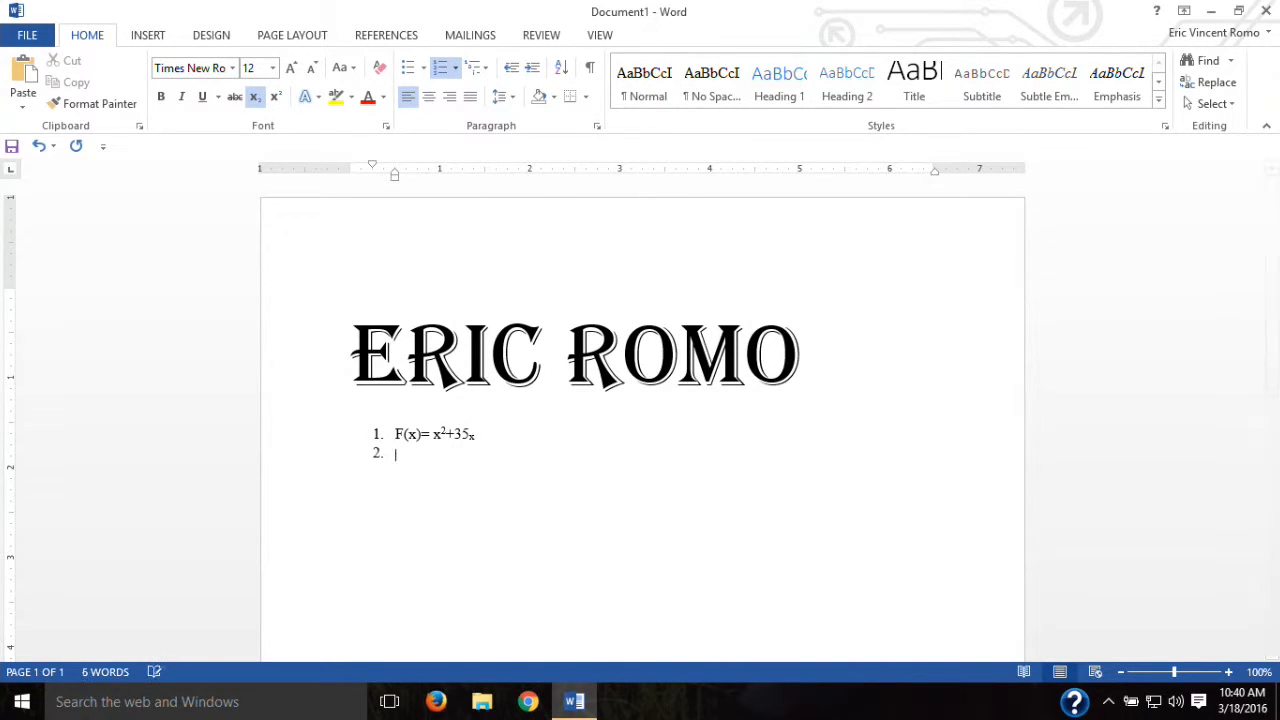
key(Tab)
key(shift+Tab)
key(BackSpace)
key(BackSpace)
key(BackSpace)
key(BackSpace)
click(253, 97)
key(Return)
key(Tab)
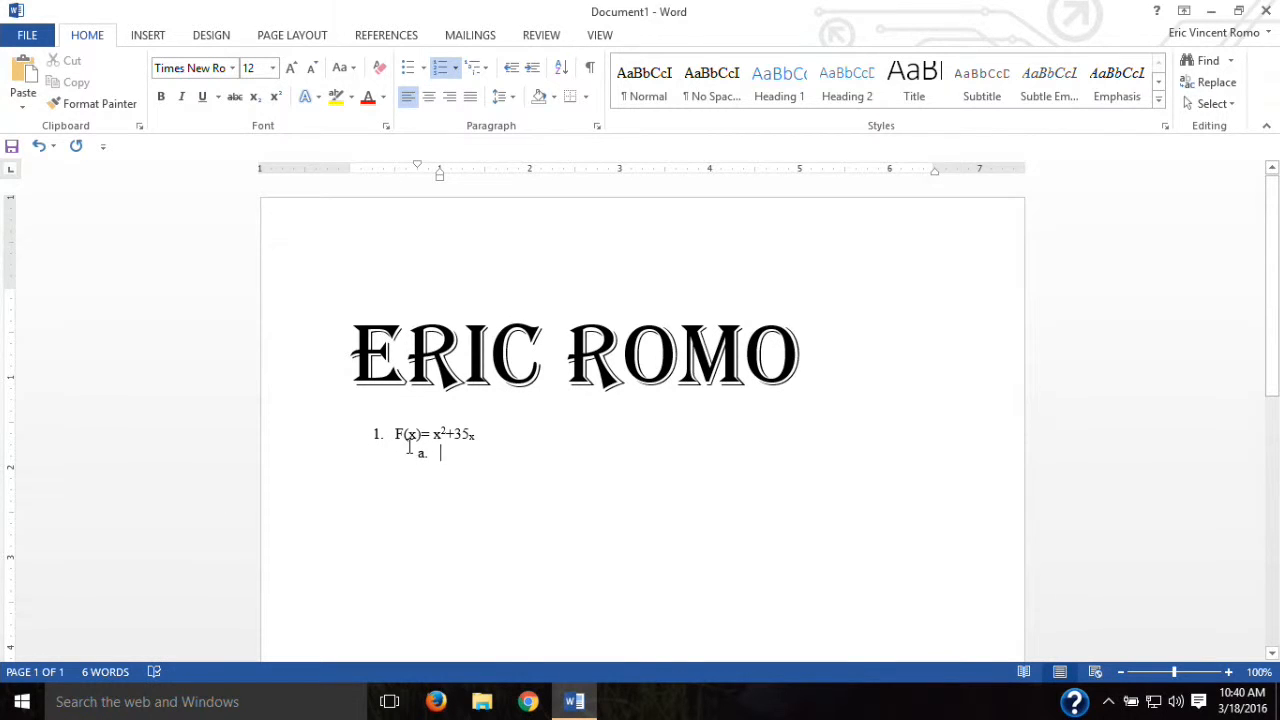
click(531, 68)
click(511, 68)
Step: Preview the Strong style on the F(x) equation line from the Styles gallery
click(1163, 128)
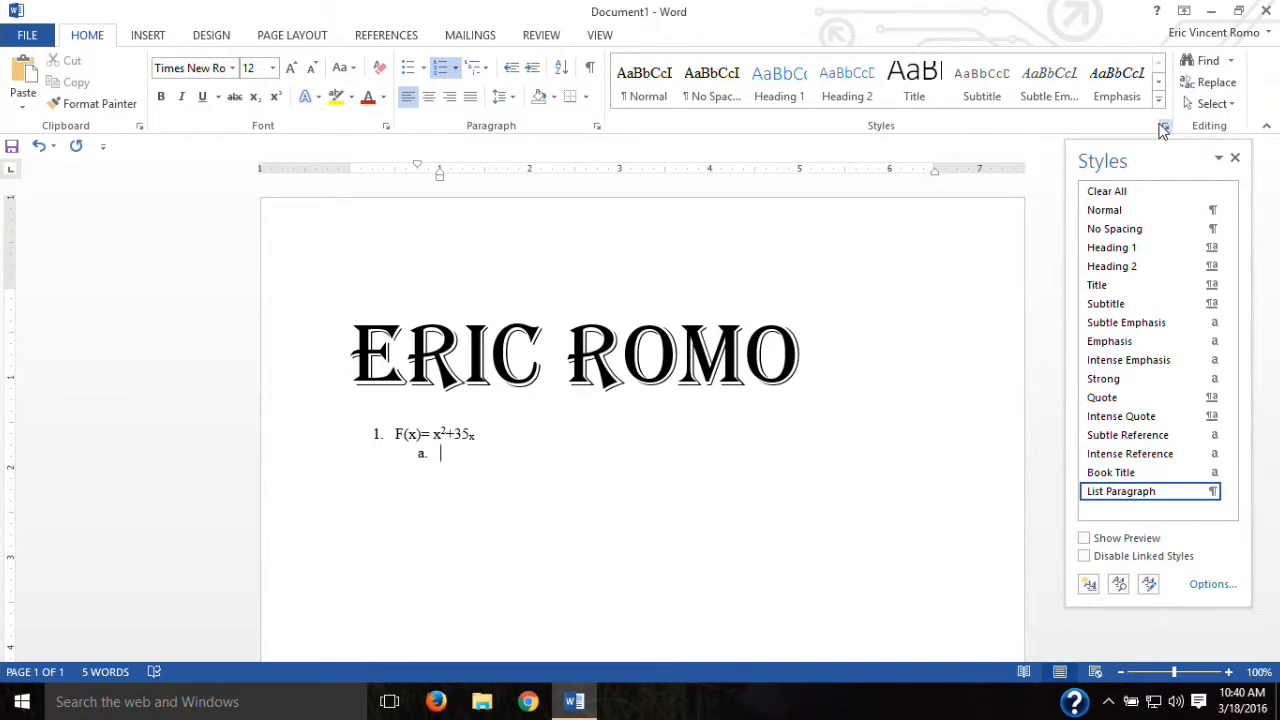
click(1163, 128)
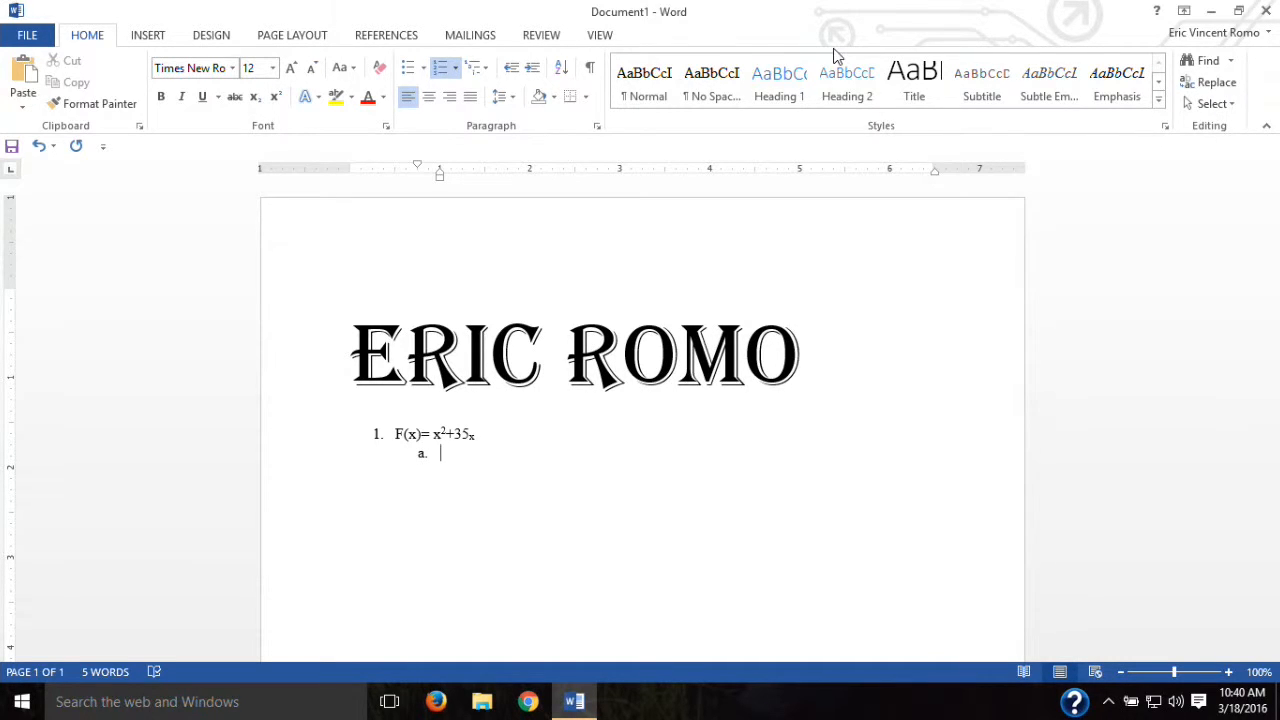
drag(513, 431, 369, 429)
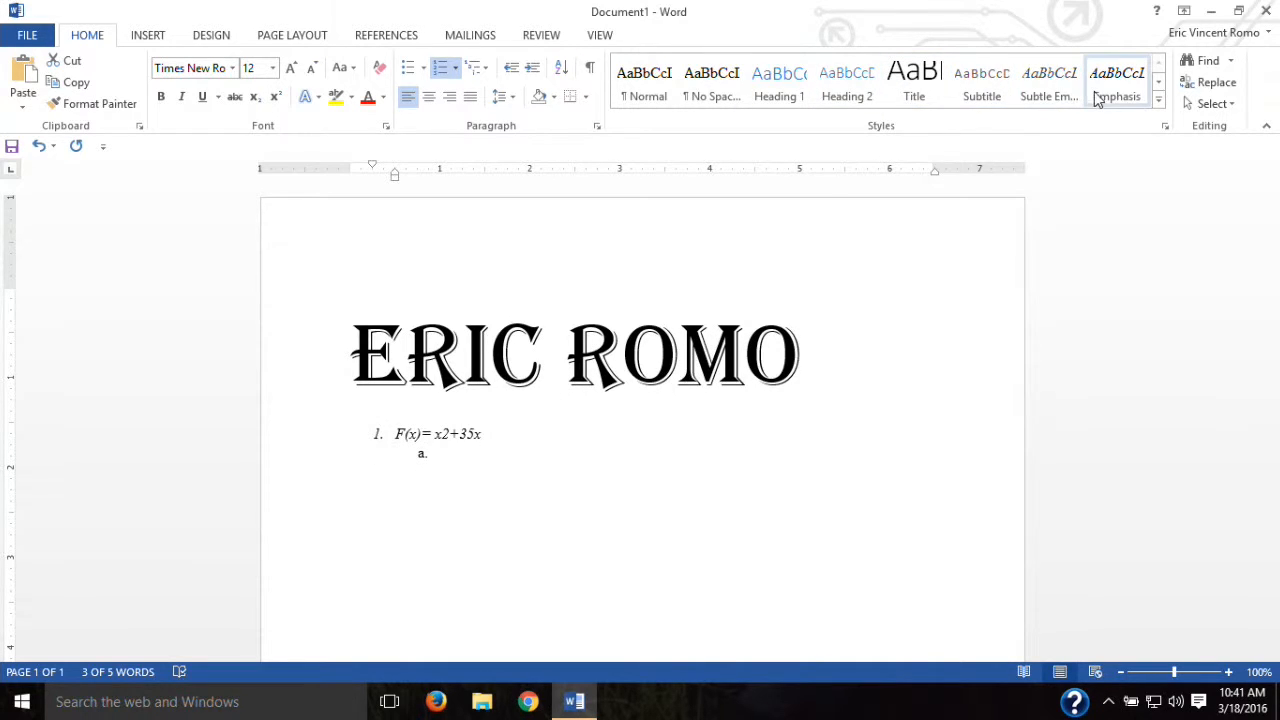
click(1158, 84)
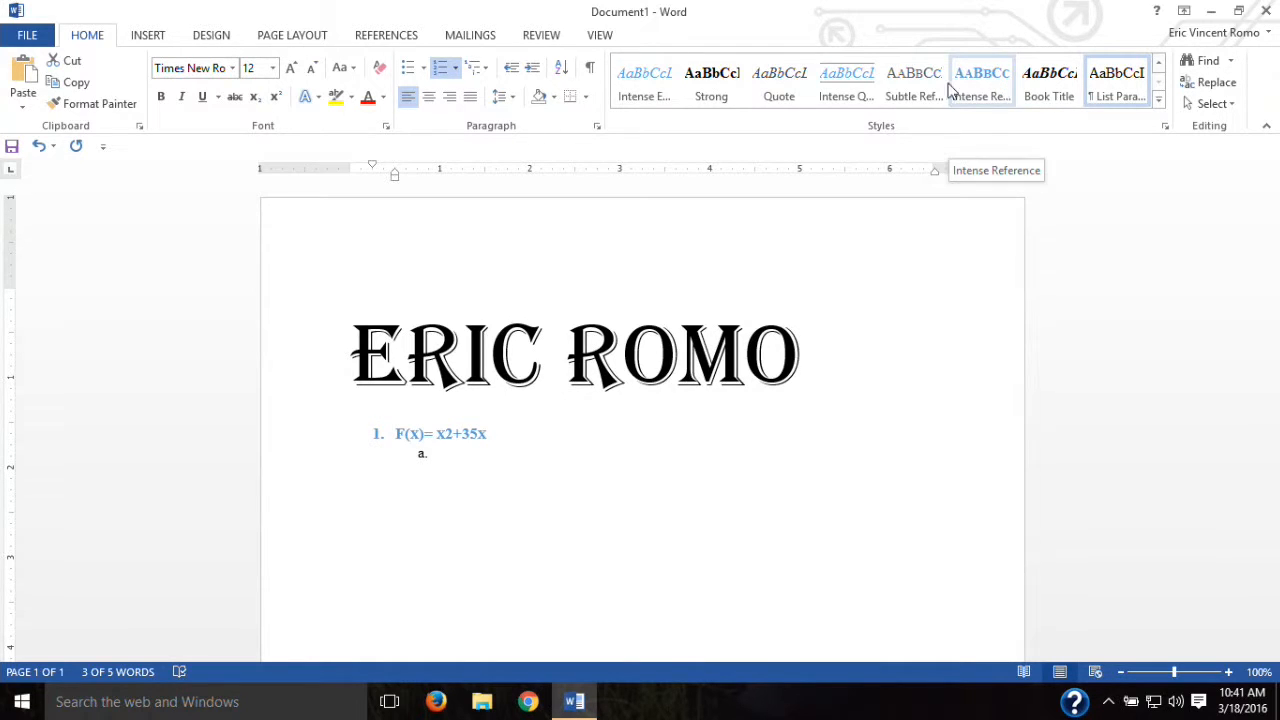
click(700, 93)
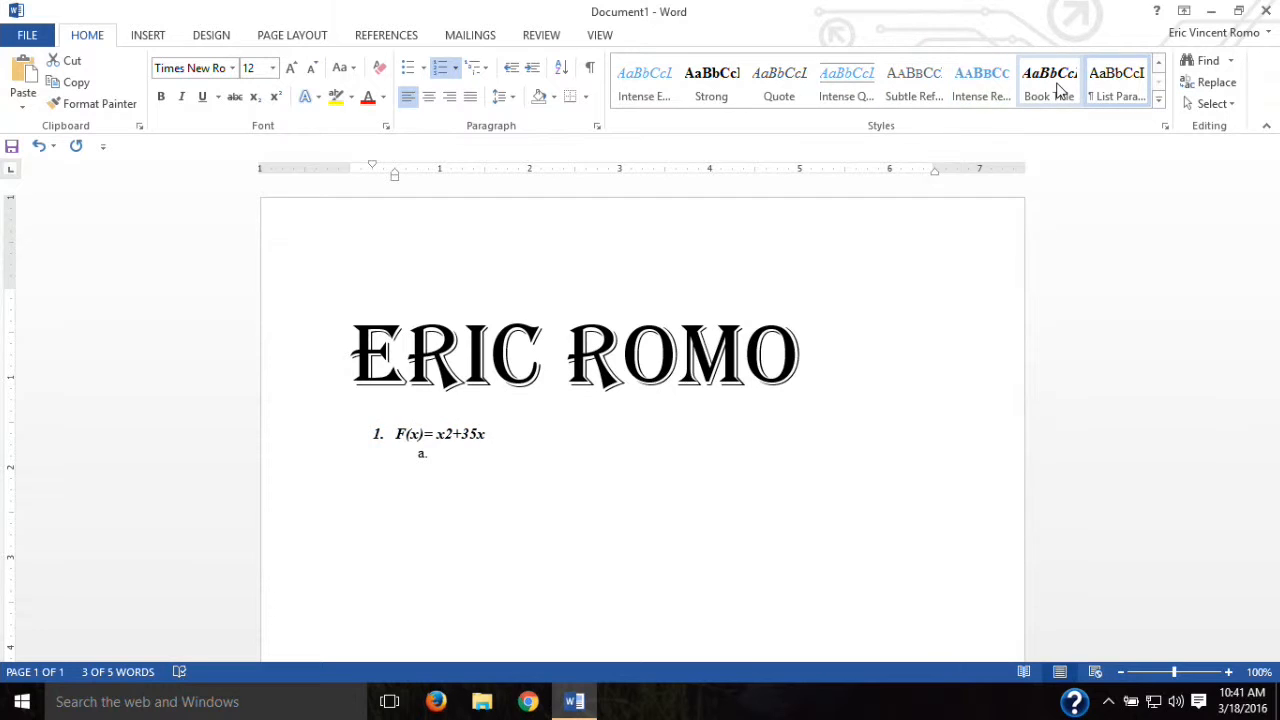
click(685, 471)
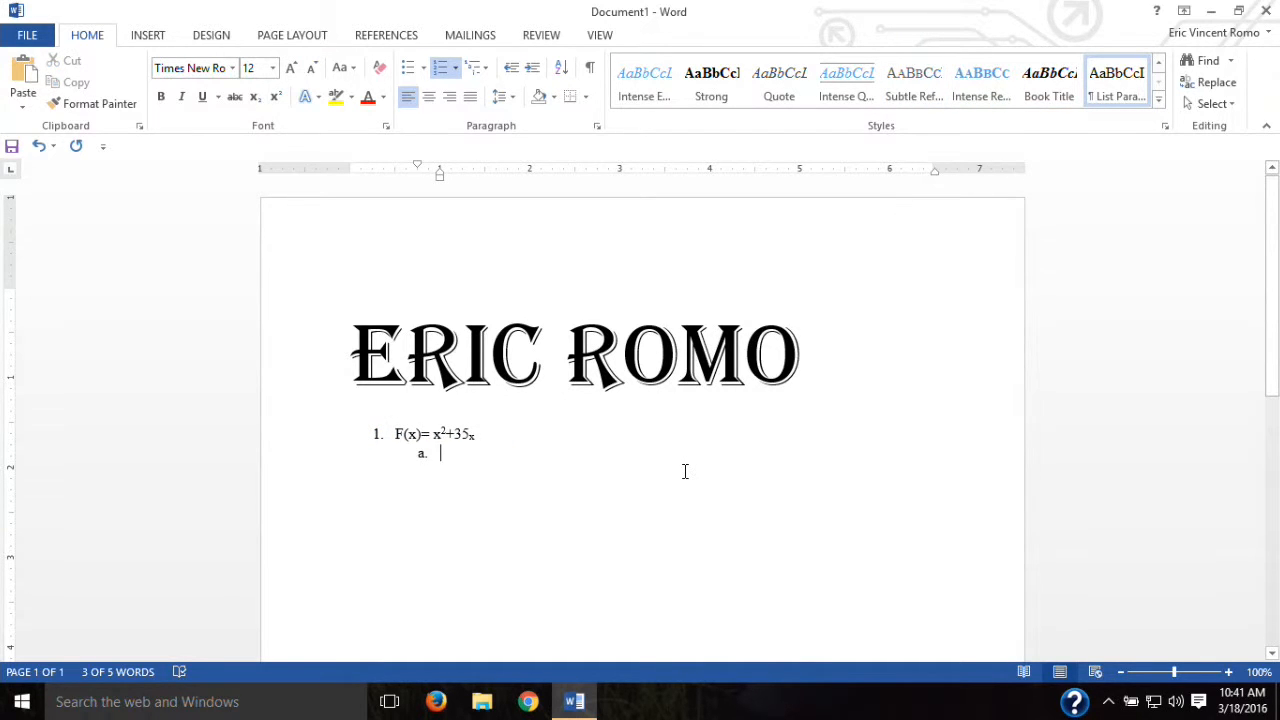
Step: Delete the name WordArt and the equation line, removing the leftover list numbering
click(589, 437)
key(Return)
key(Return)
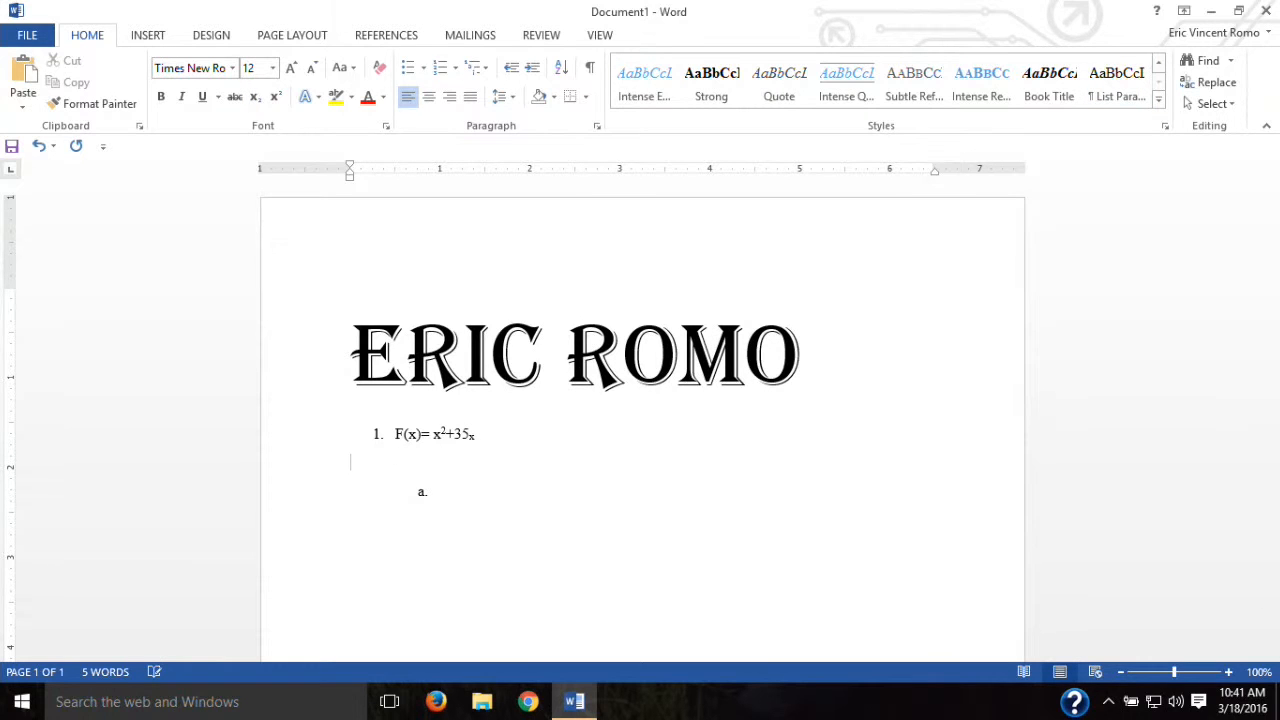
key(BackSpace)
key(BackSpace)
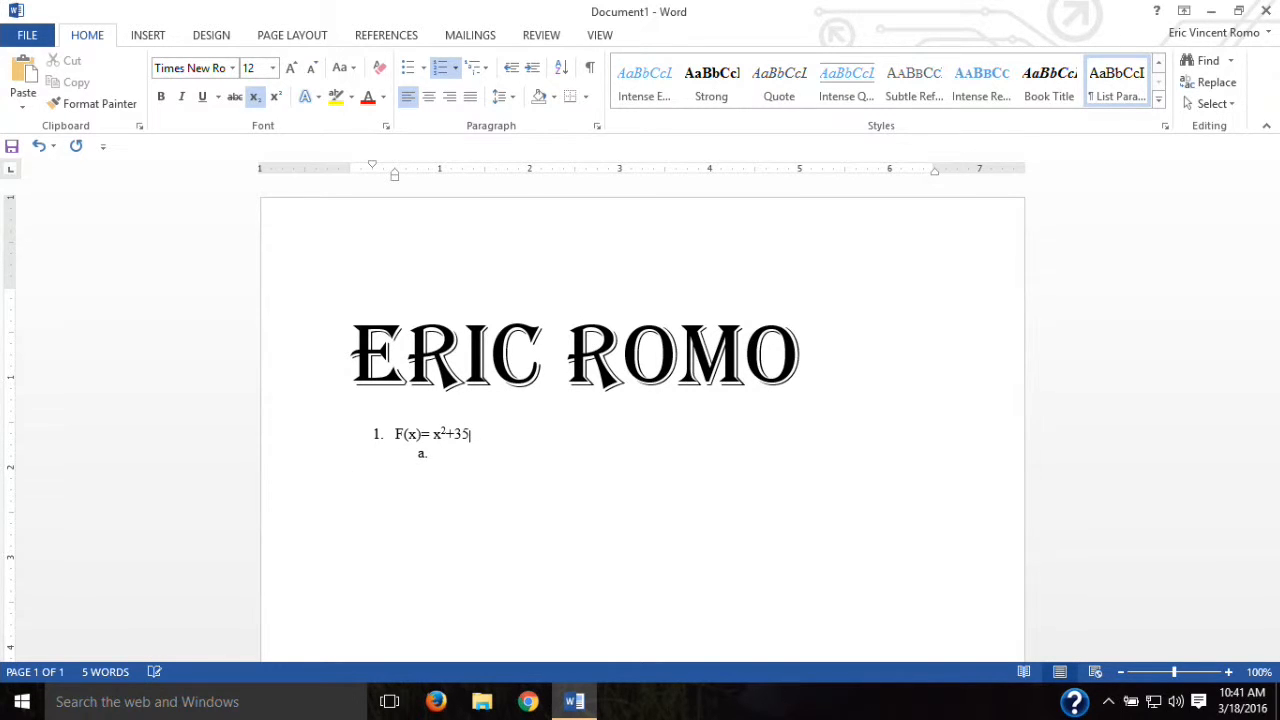
drag(480, 502, 208, 309)
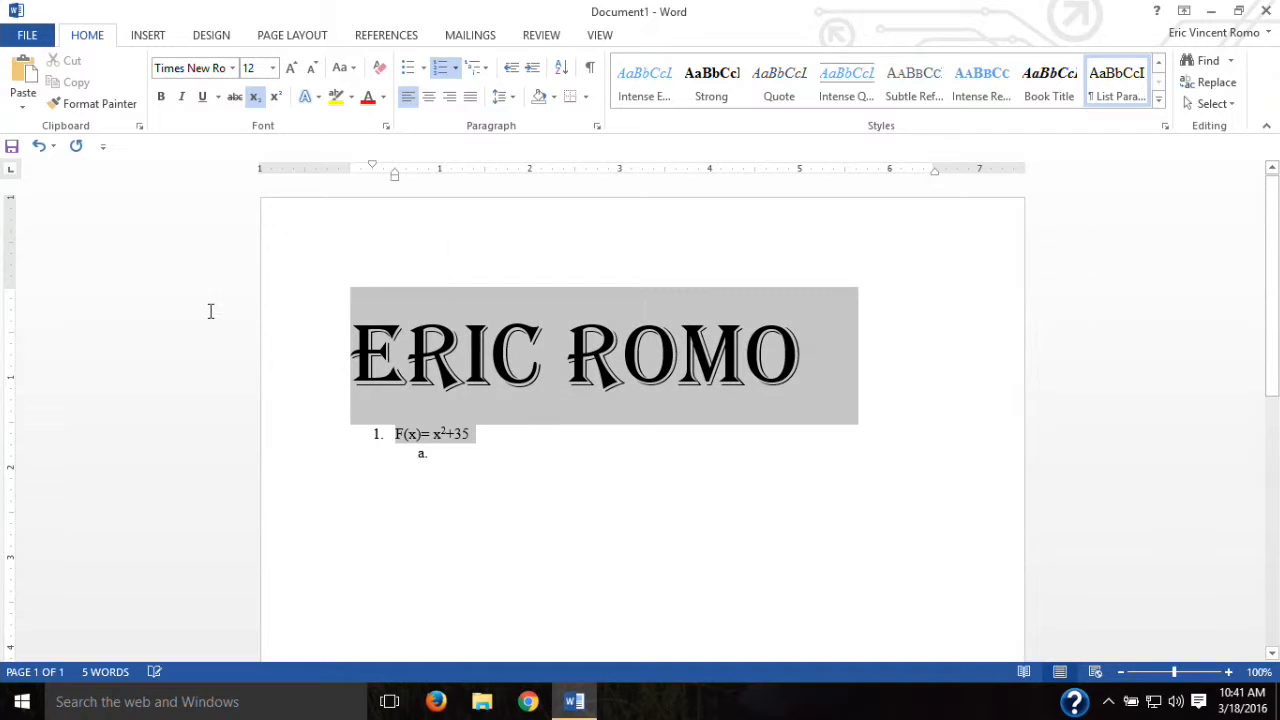
key(Delete)
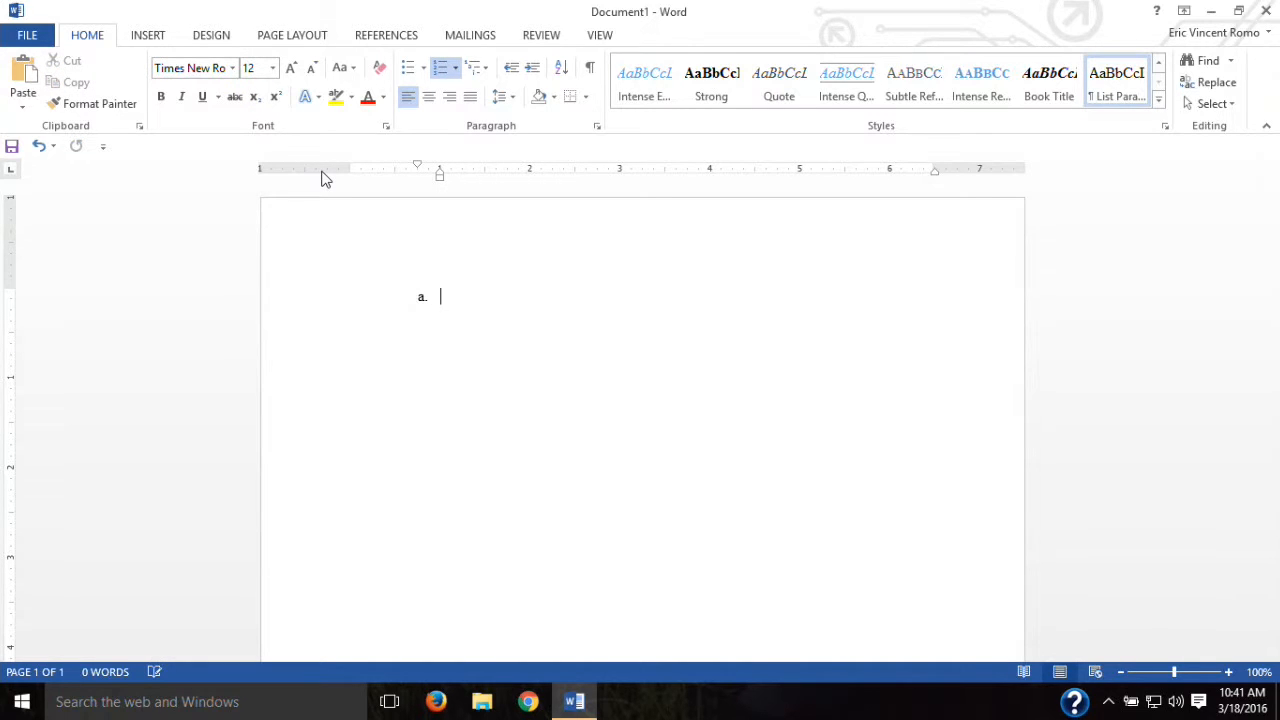
key(BackSpace)
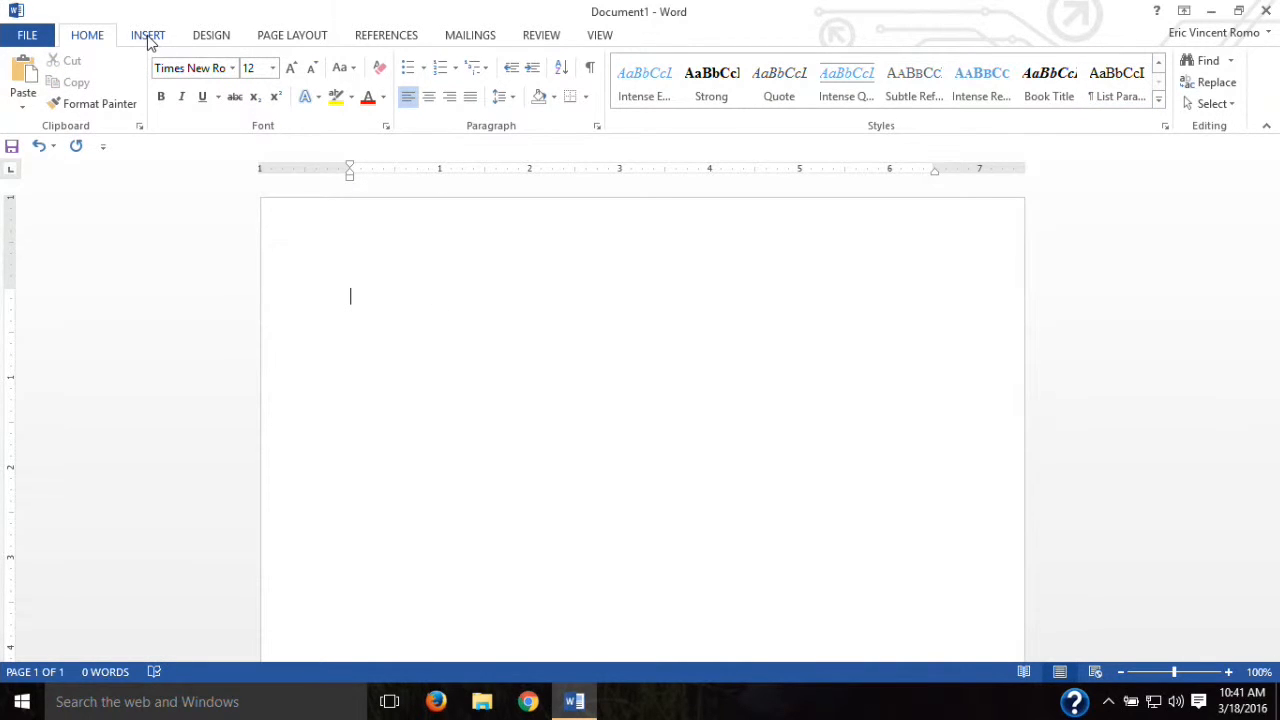
Step: Look over the Insert and Design tabs, then show the Page Layout margin presets
click(148, 36)
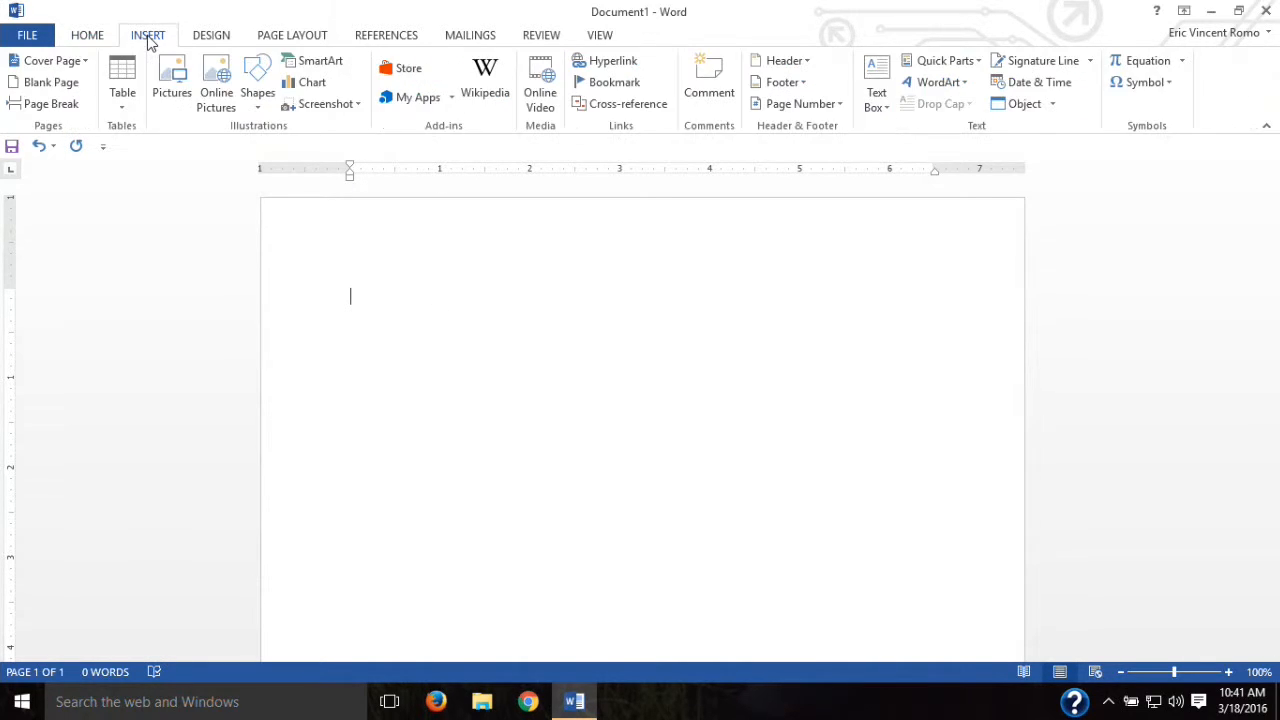
click(211, 36)
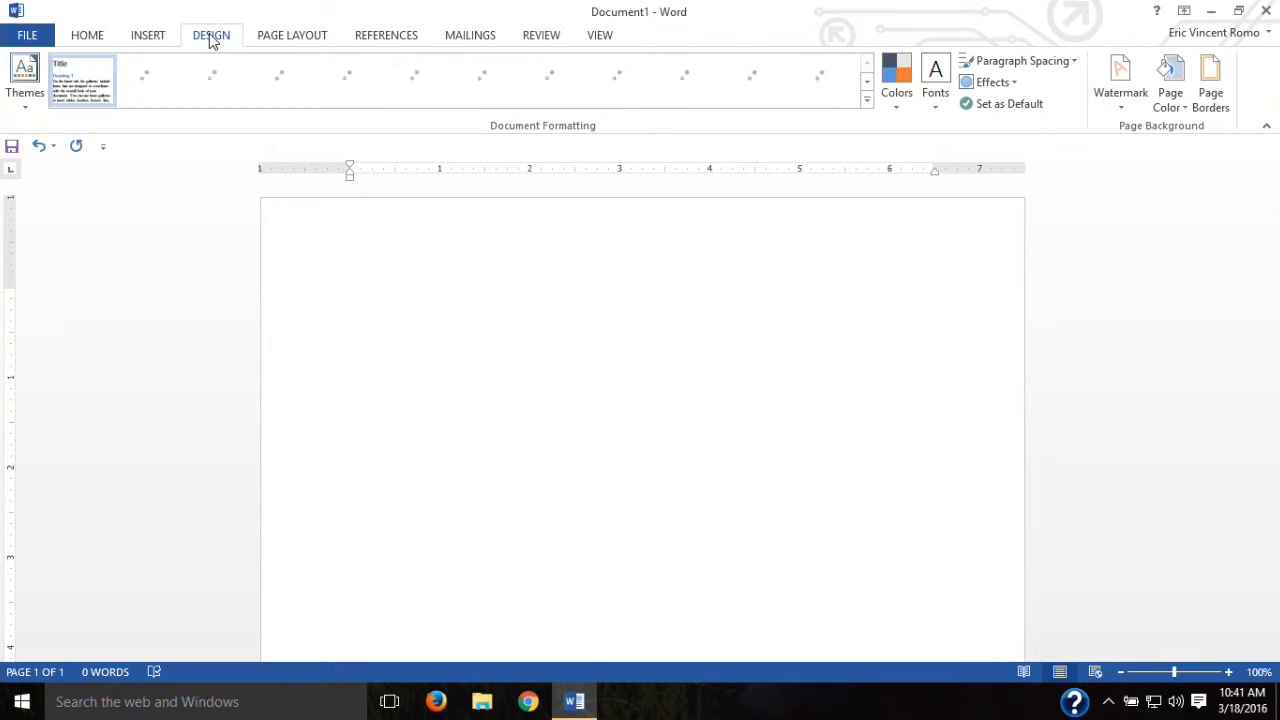
click(301, 38)
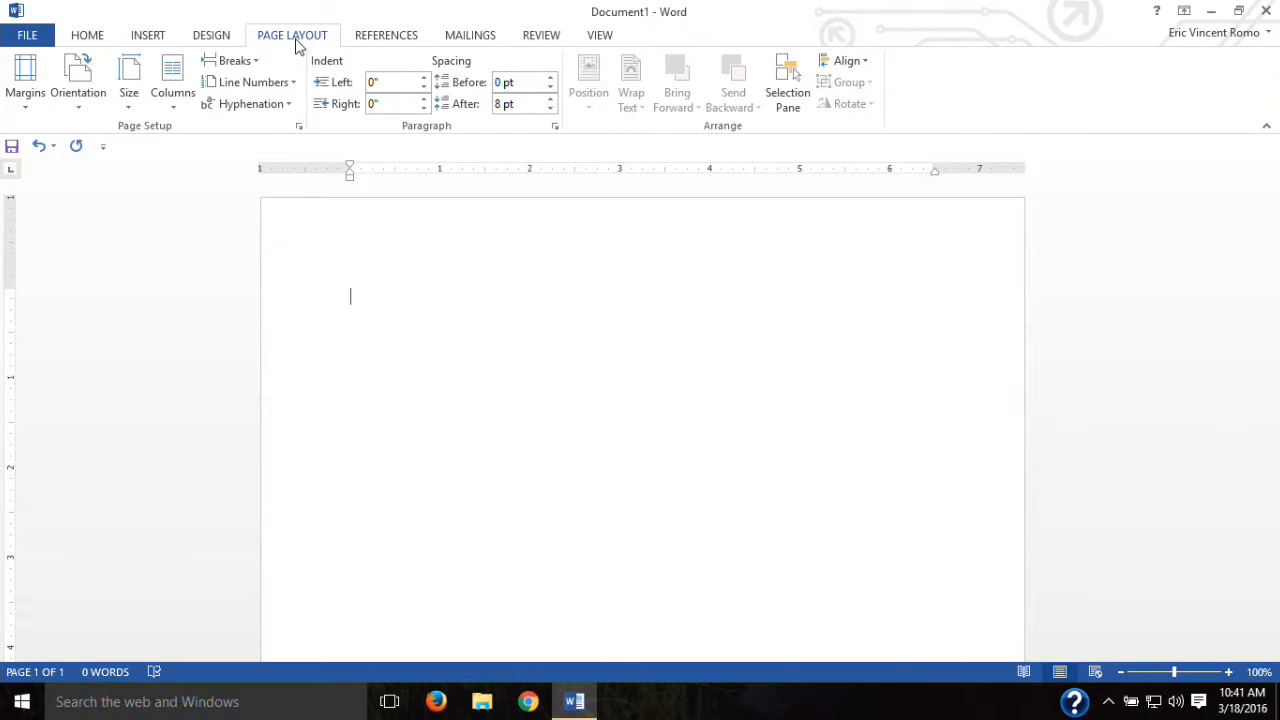
click(23, 105)
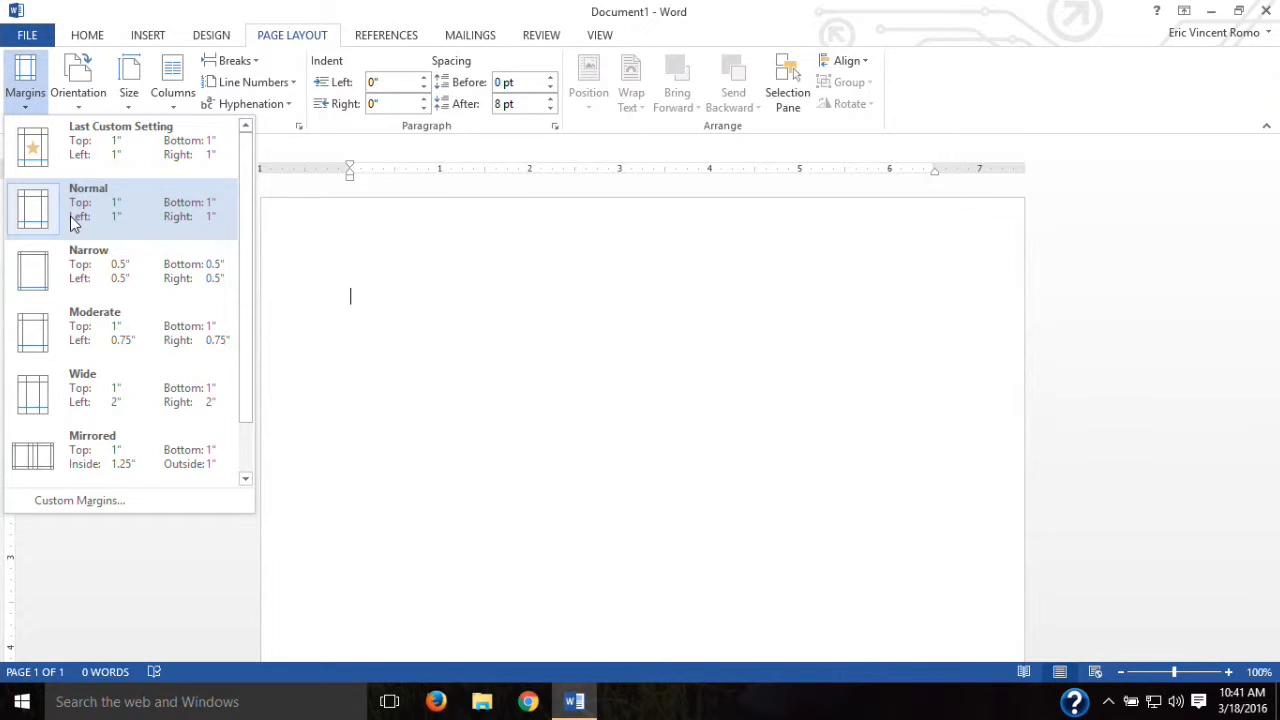
Step: Dismiss the margin presets unchanged and list the Portrait and Landscape orientation choices
drag(240, 208, 237, 274)
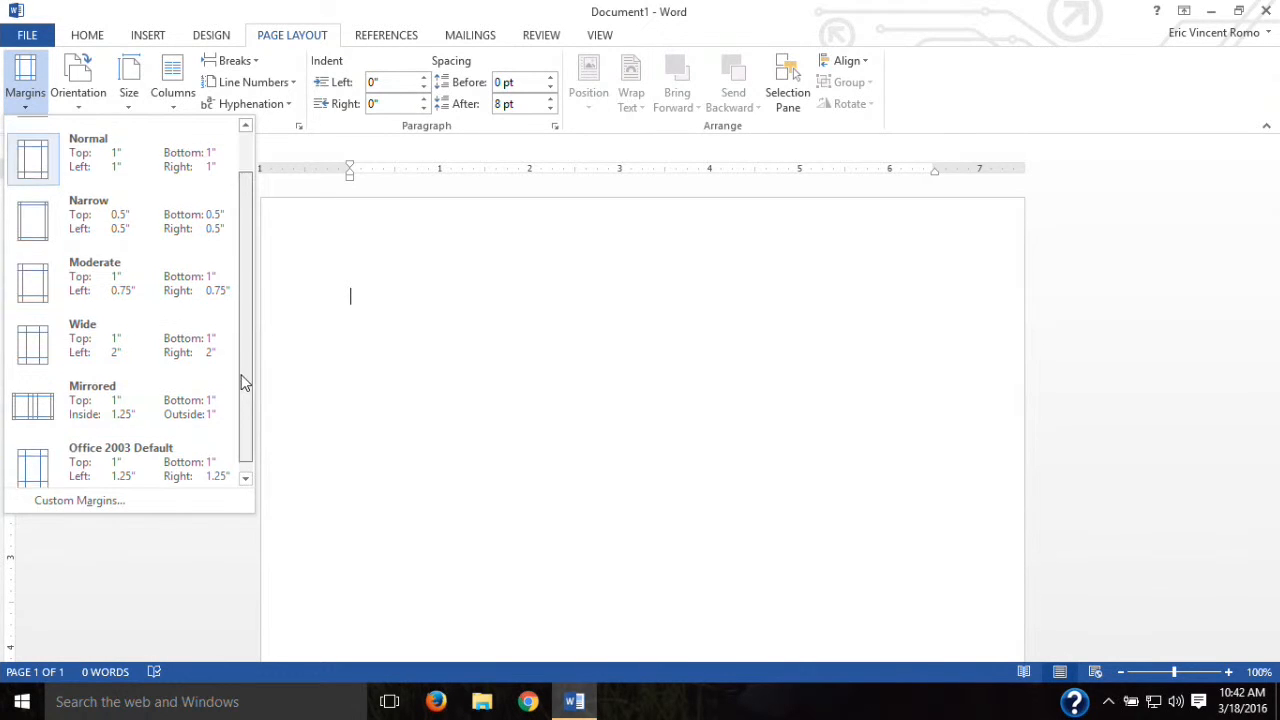
scroll(240, 395, up, 1)
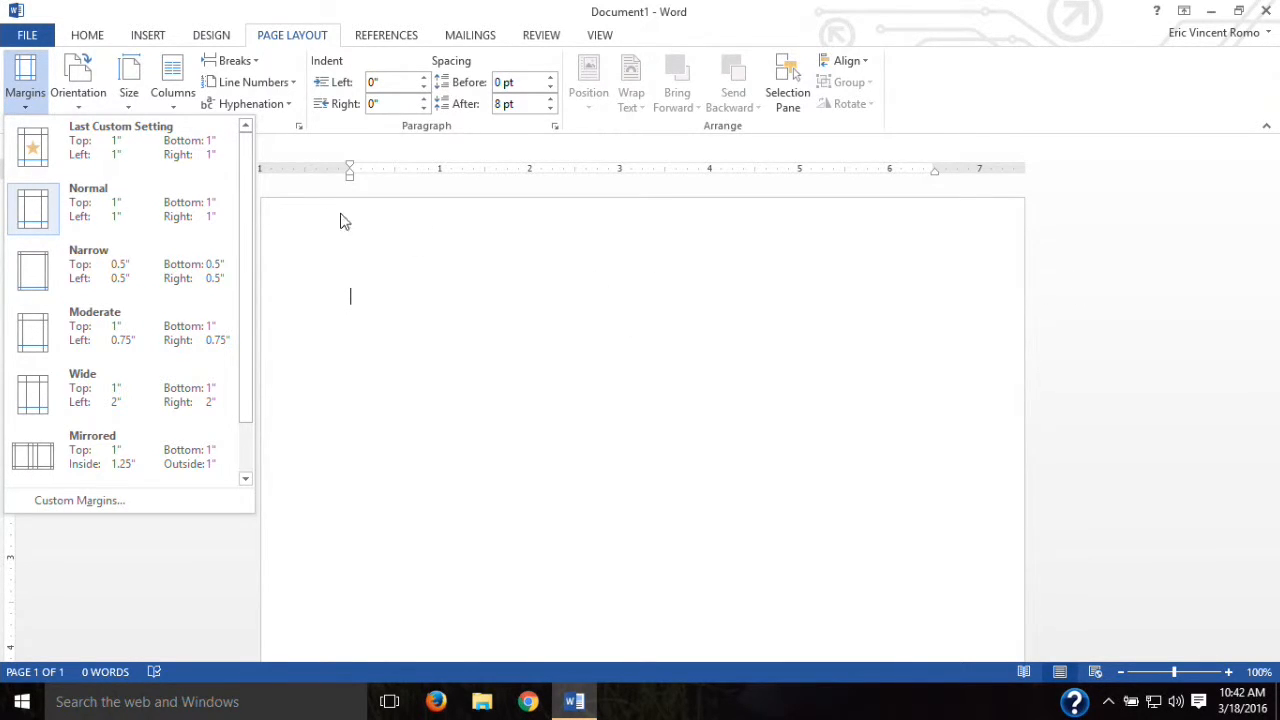
click(110, 630)
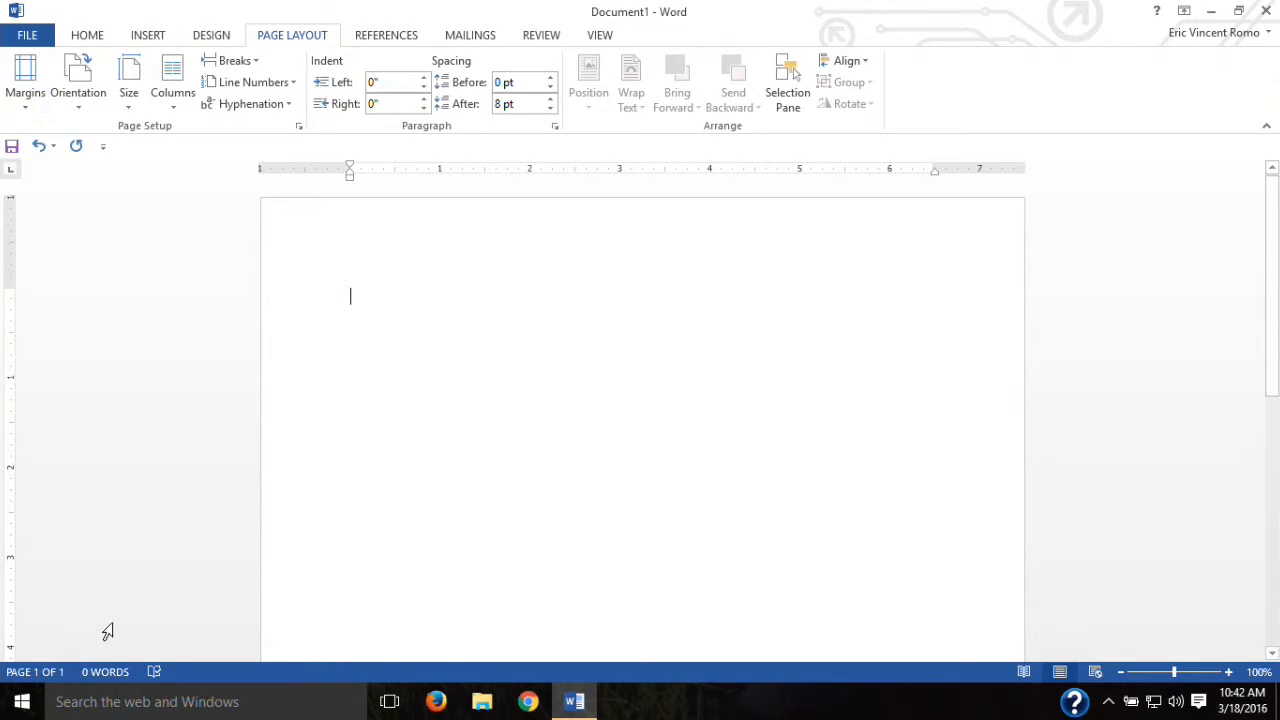
click(82, 105)
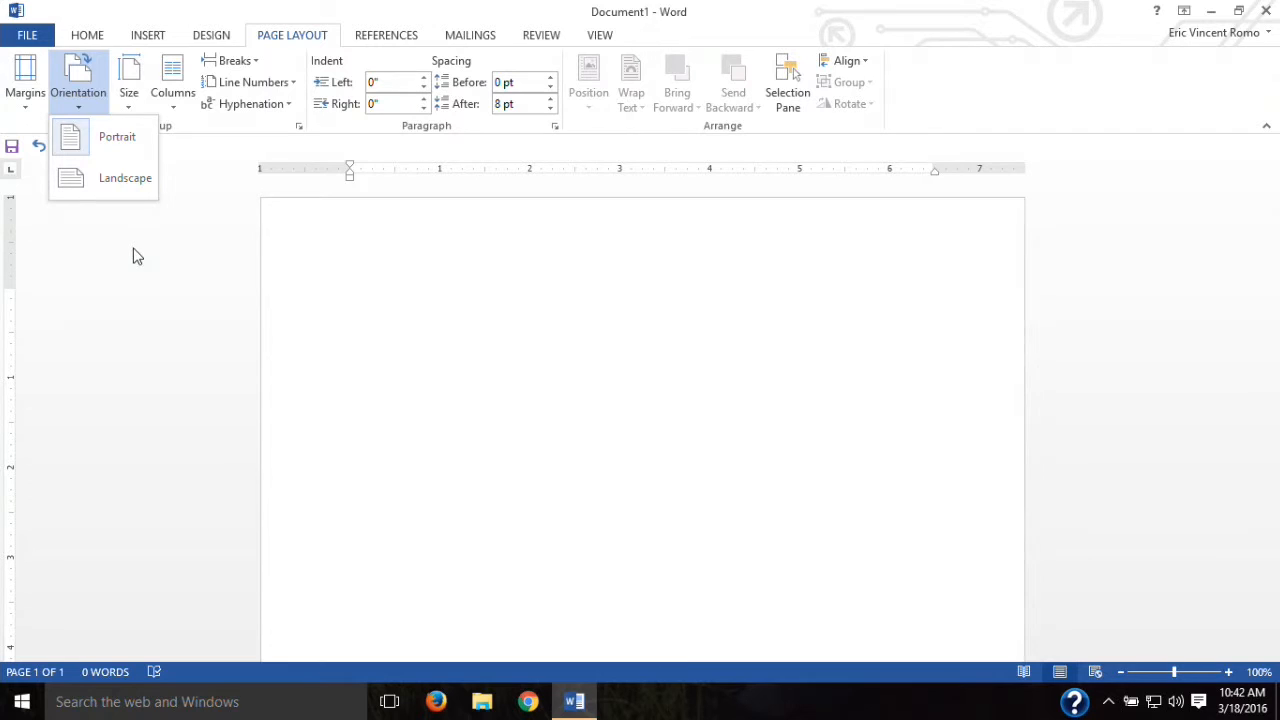
Step: Try landscape orientation, then set the page back to portrait
click(82, 176)
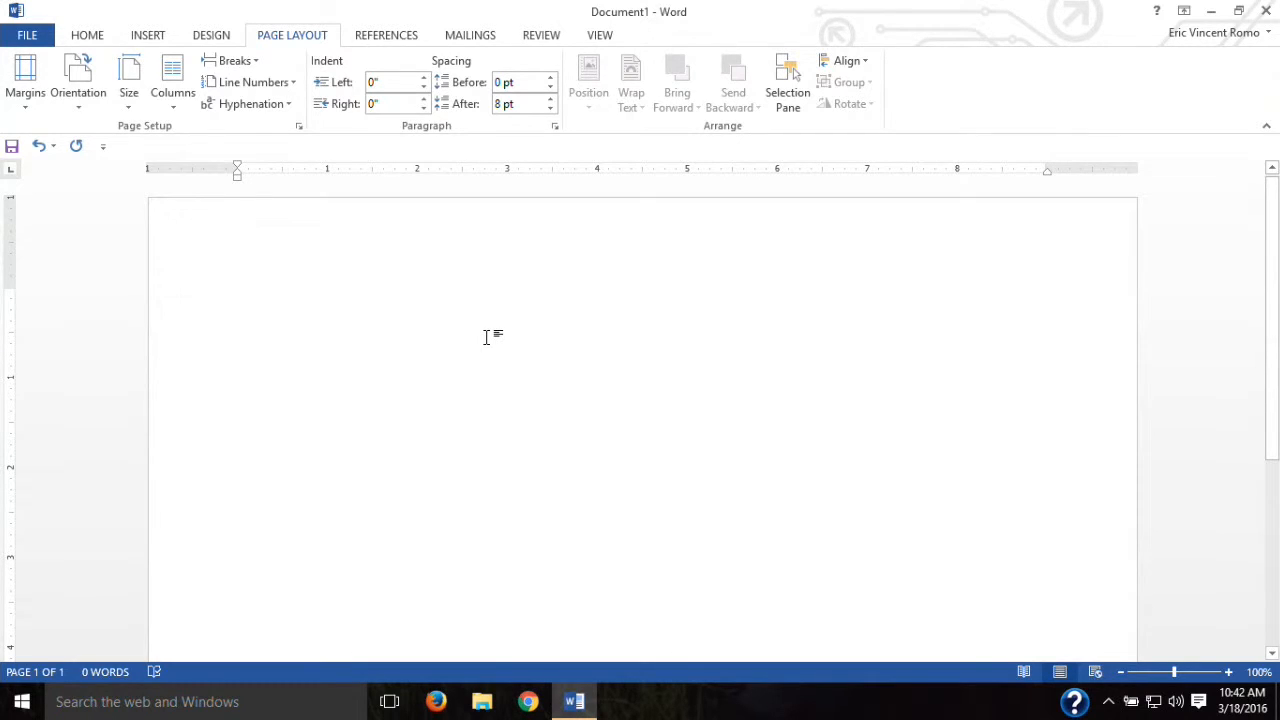
drag(1272, 252, 1229, 169)
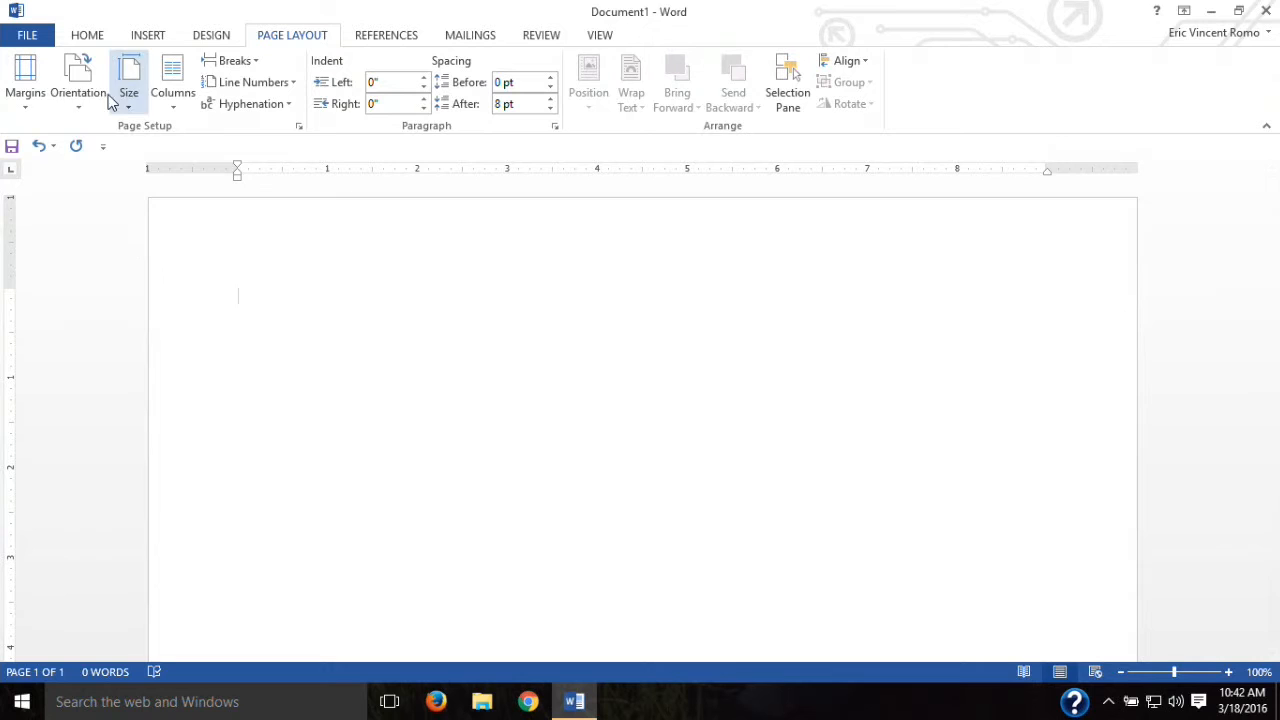
click(78, 82)
click(91, 155)
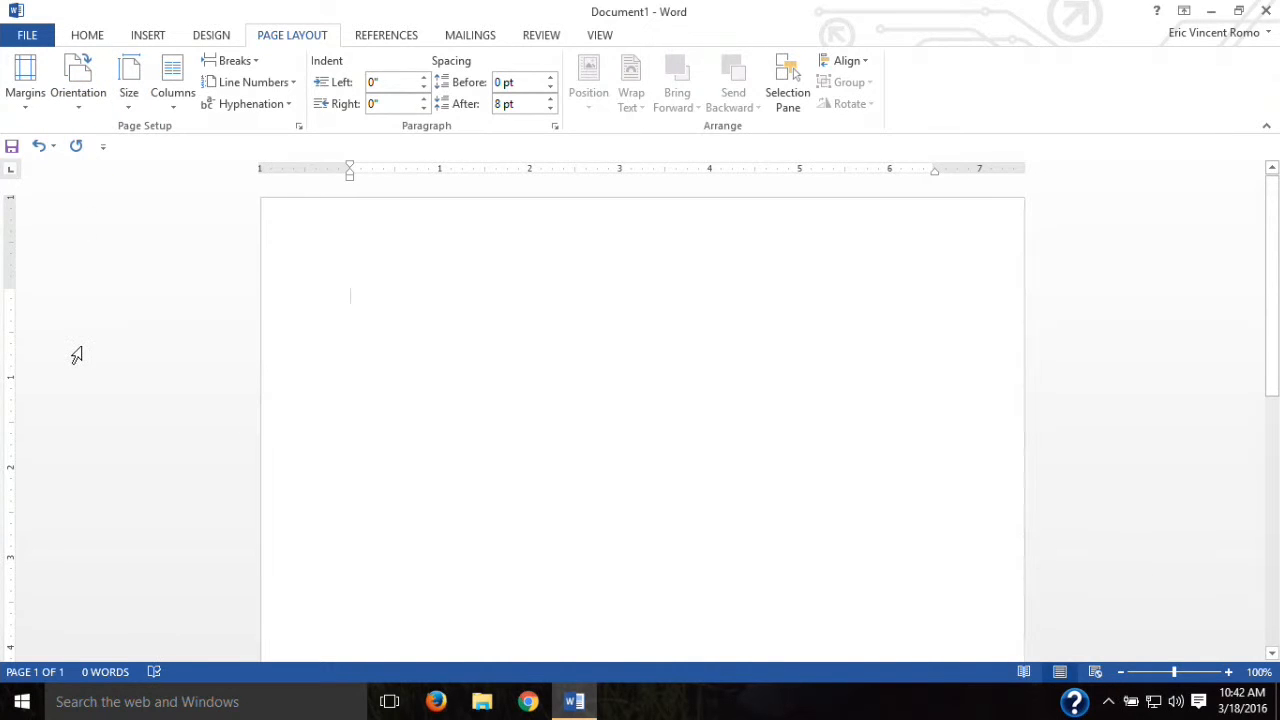
Step: Check the paper size and column options, keeping Letter size and one column
click(130, 102)
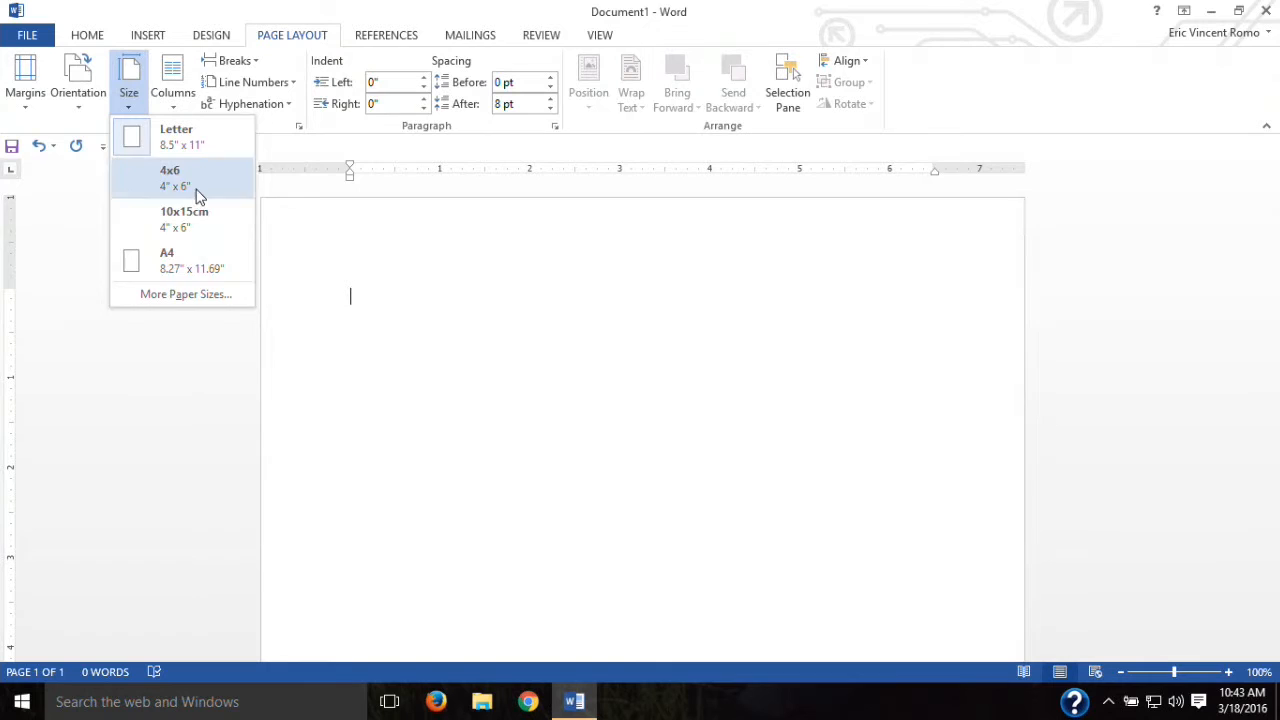
click(186, 378)
click(185, 98)
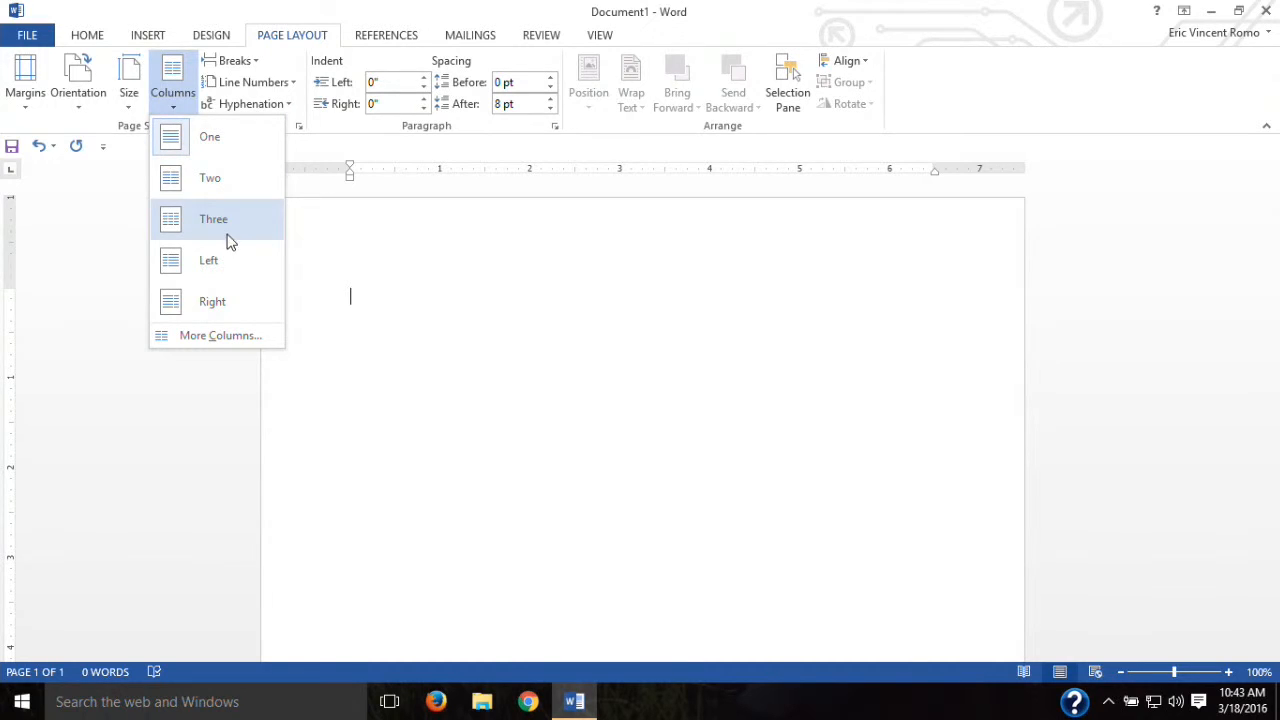
click(194, 446)
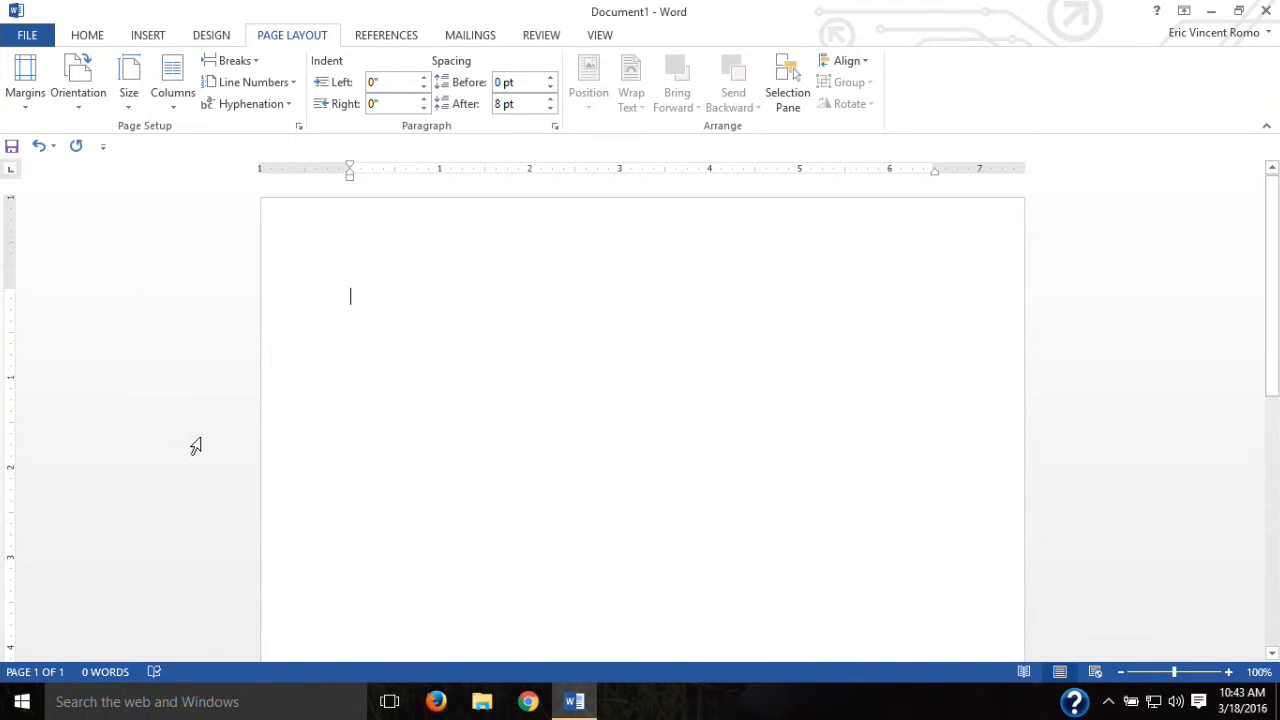
click(193, 40)
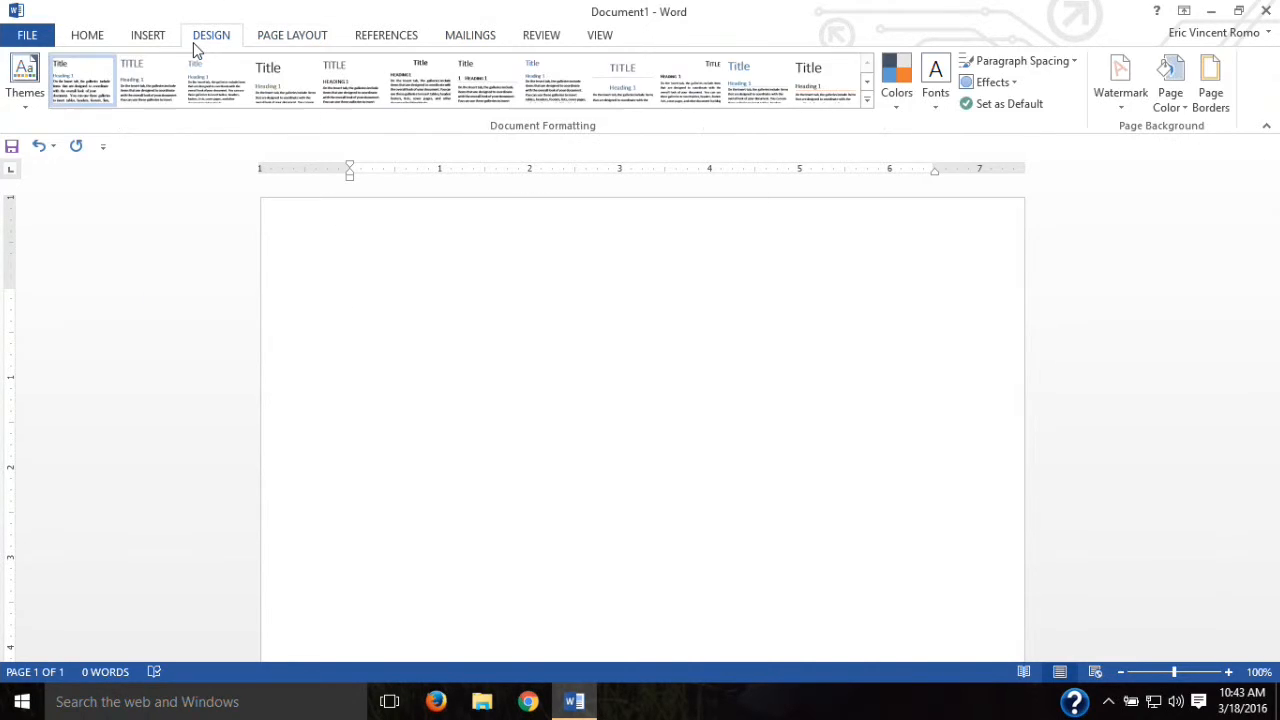
Step: Preview several style sets, then apply a built-in one with Calibri body and blue-shaded headings
click(158, 92)
click(229, 93)
click(288, 101)
click(530, 88)
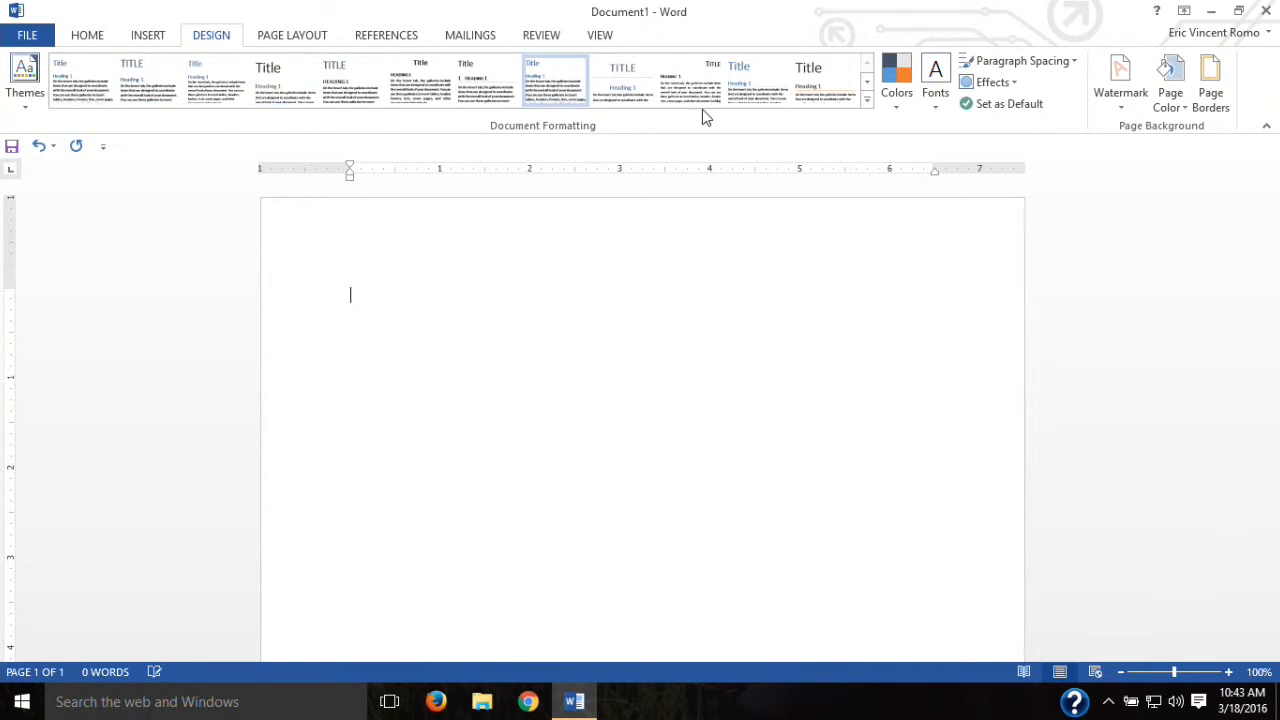
click(865, 100)
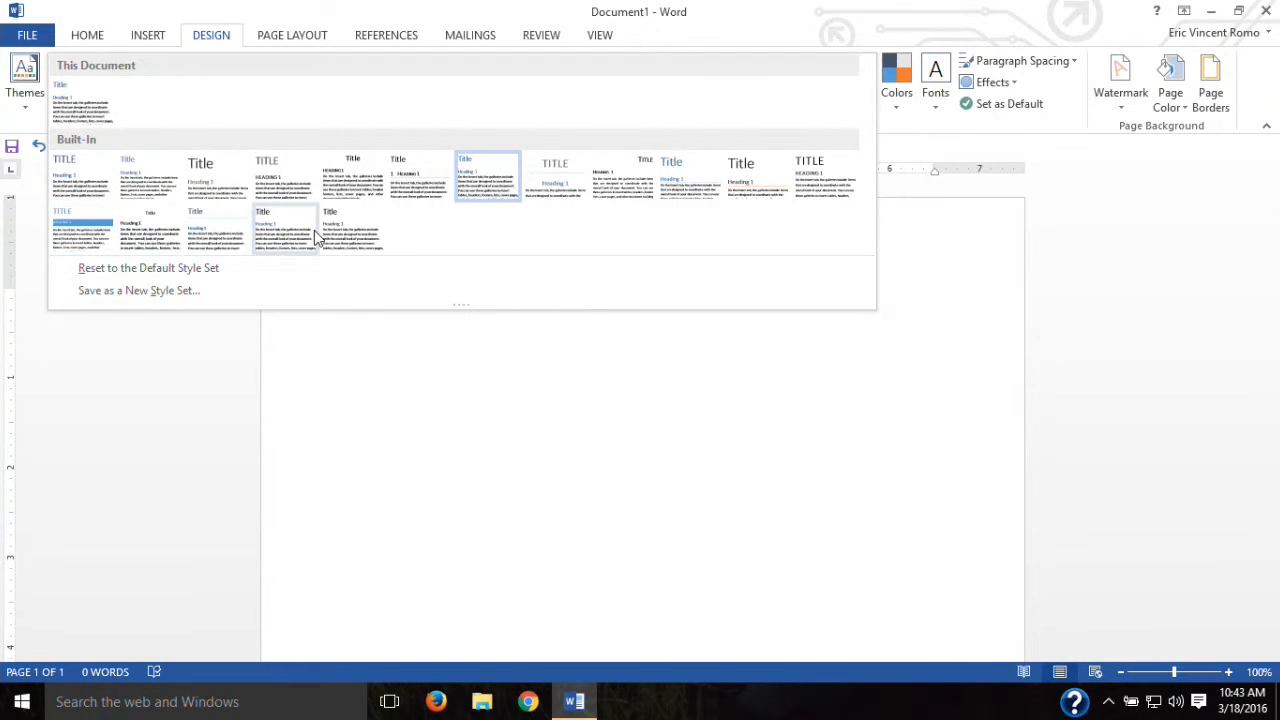
click(64, 230)
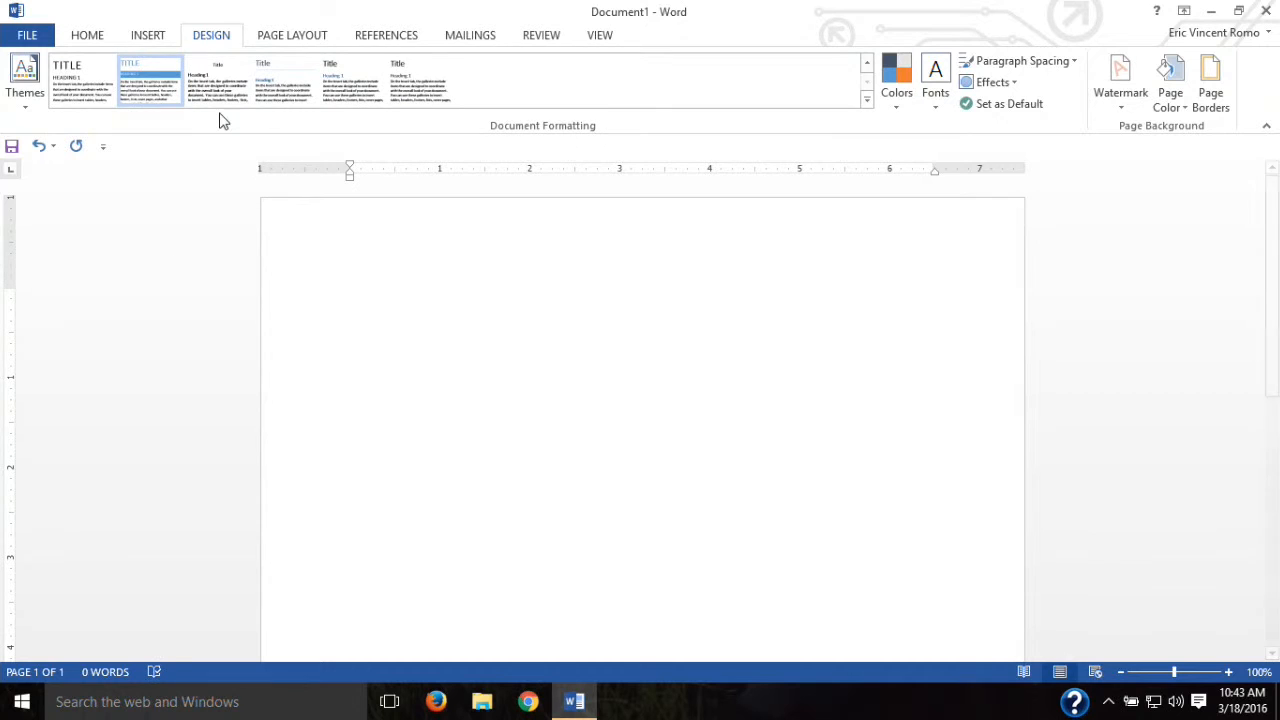
click(88, 37)
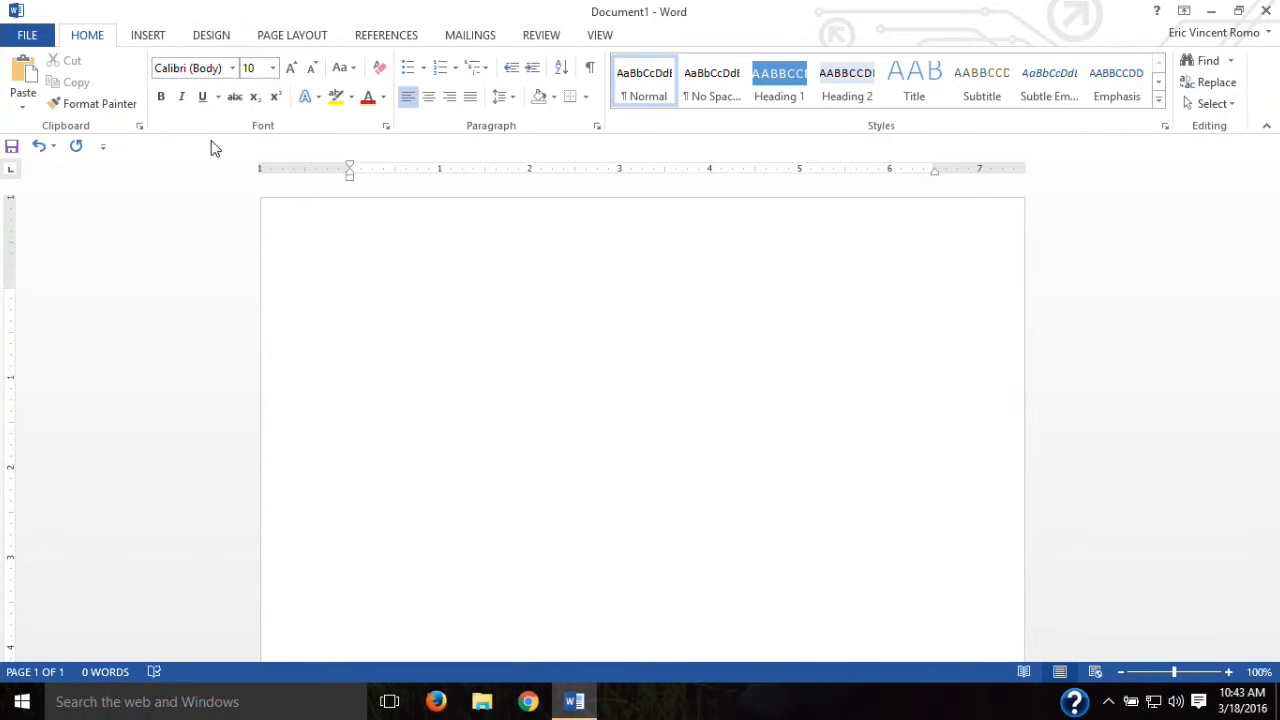
Step: Type 'asdfasd' as a Heading 1, apply a built-in style set, then undo with Ctrl+Z
text(asdfasdf)
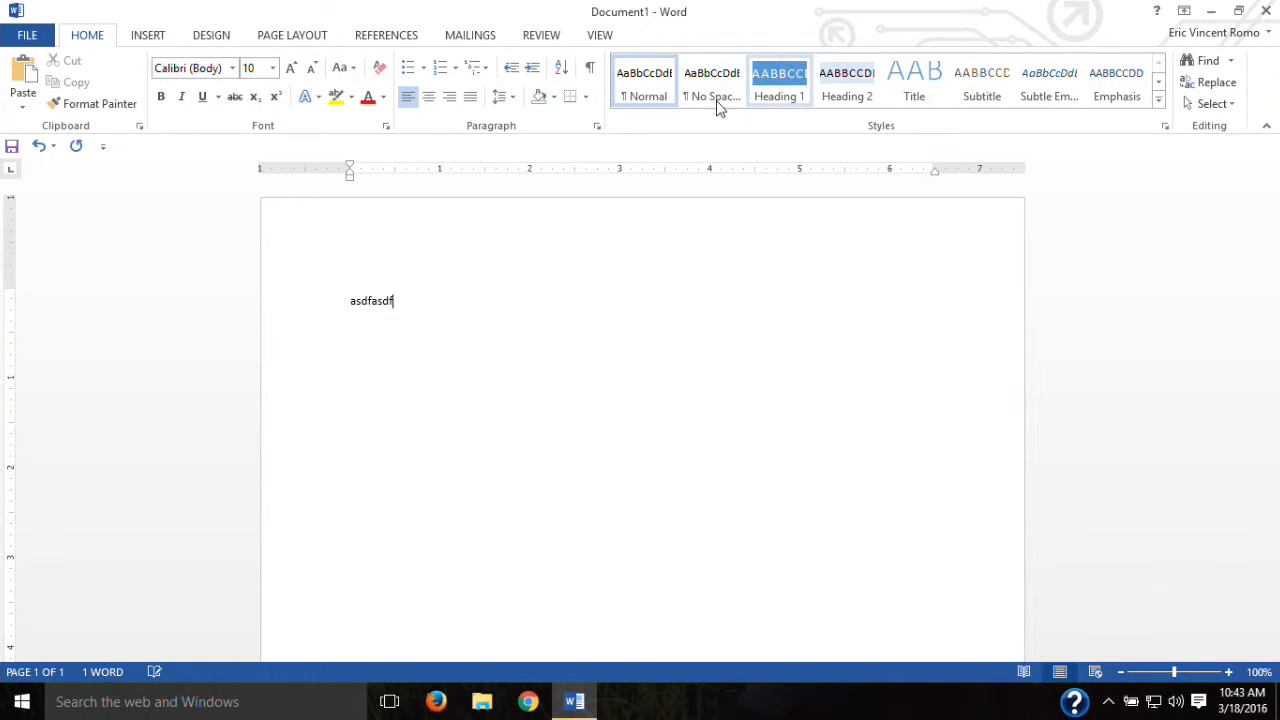
click(797, 106)
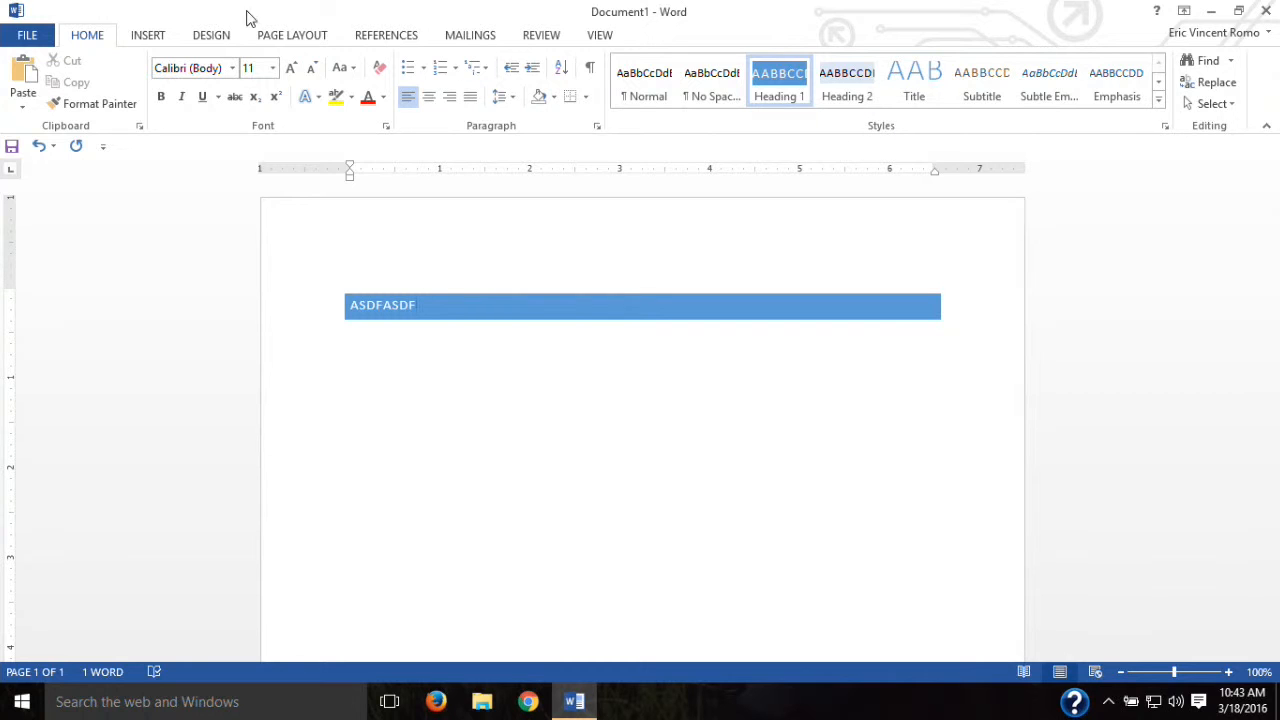
click(219, 38)
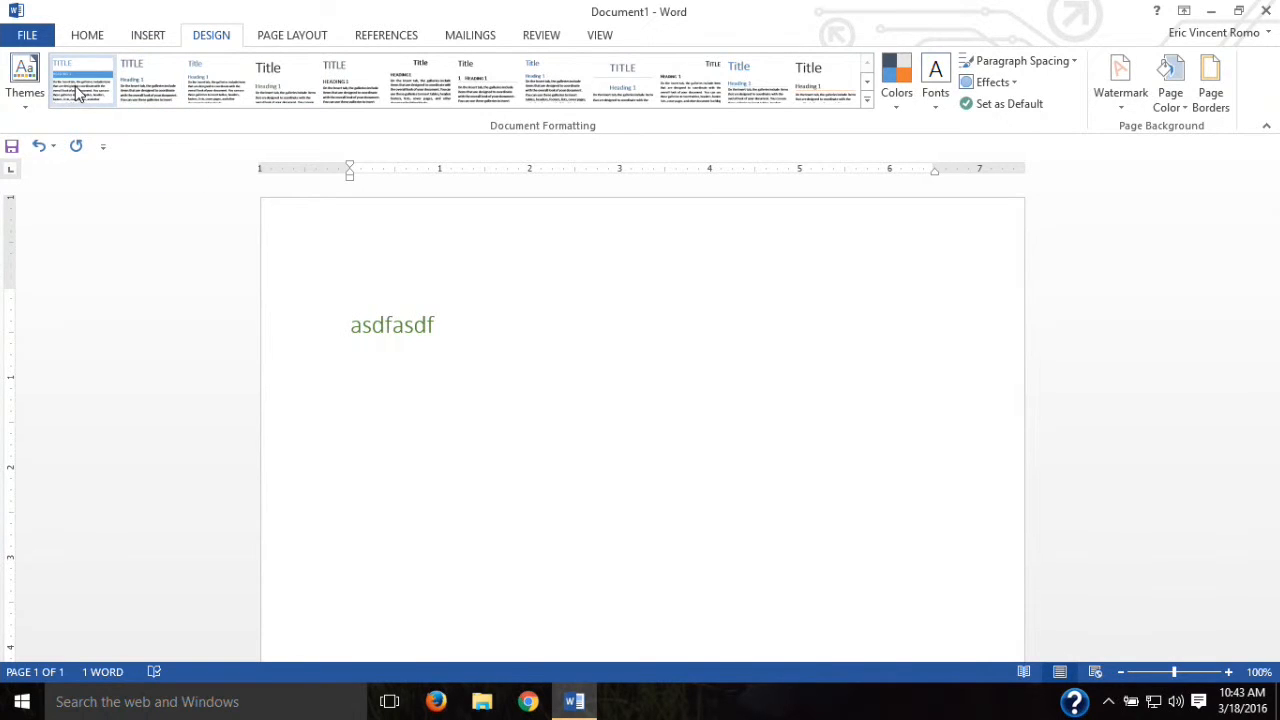
click(867, 99)
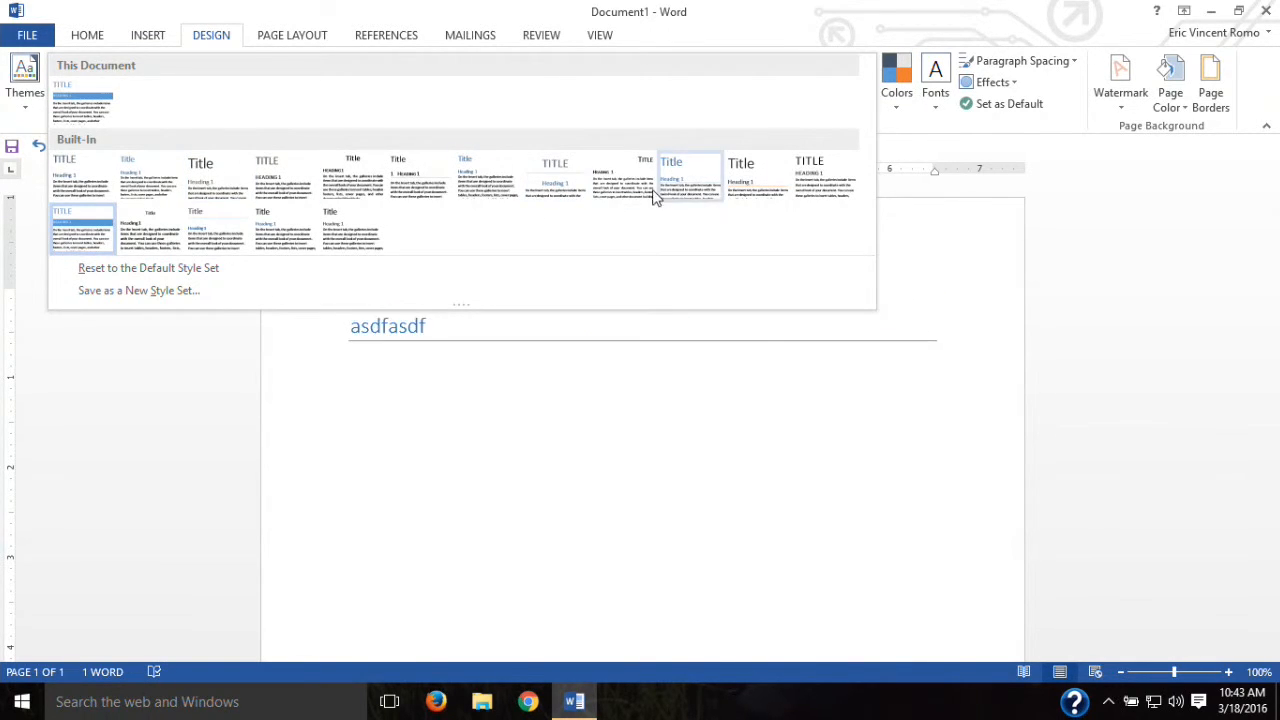
click(808, 217)
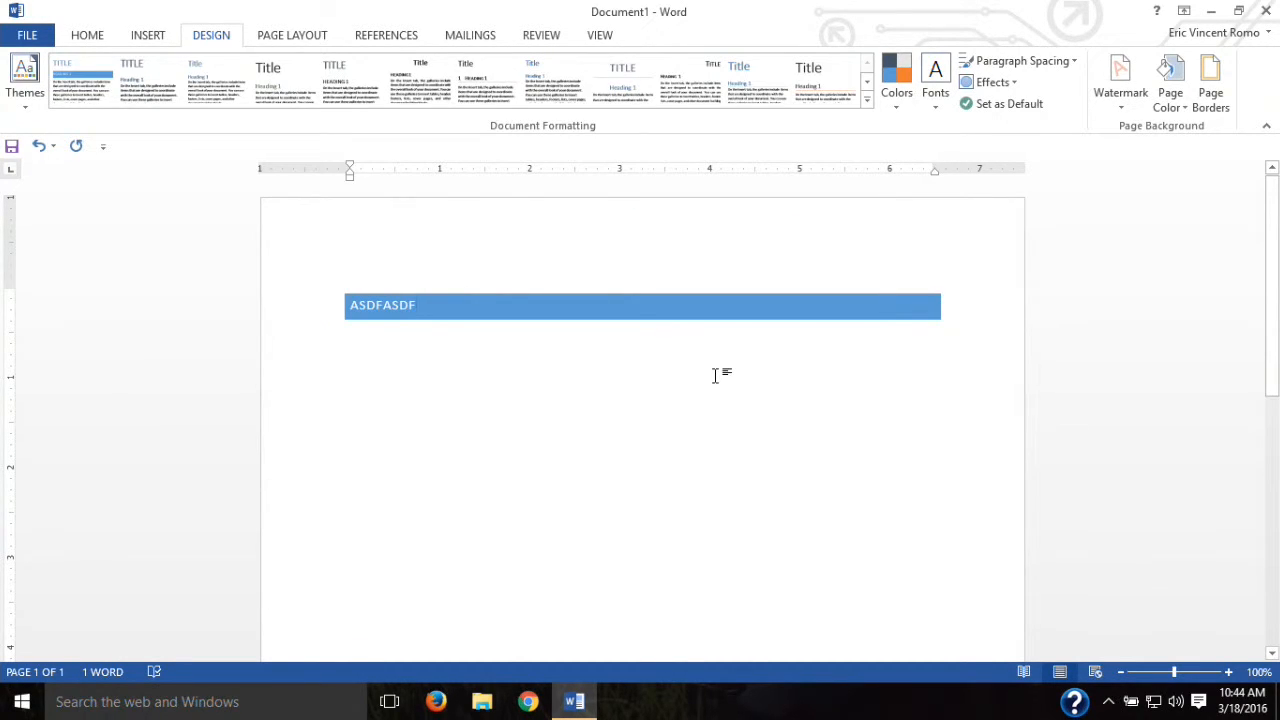
key(ctrl+z)
key(ctrl+z)
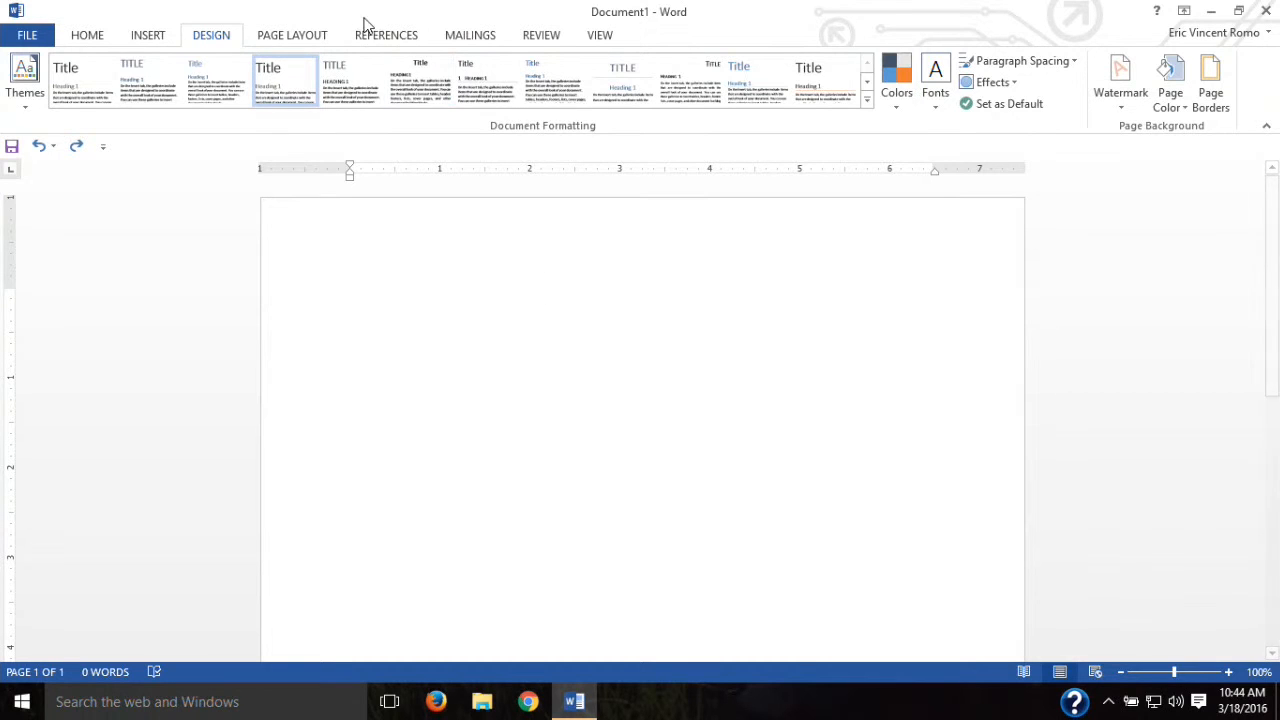
Step: Look at the Insert tab's table picker and Pictures dialog, closing both without inserting anything
click(147, 35)
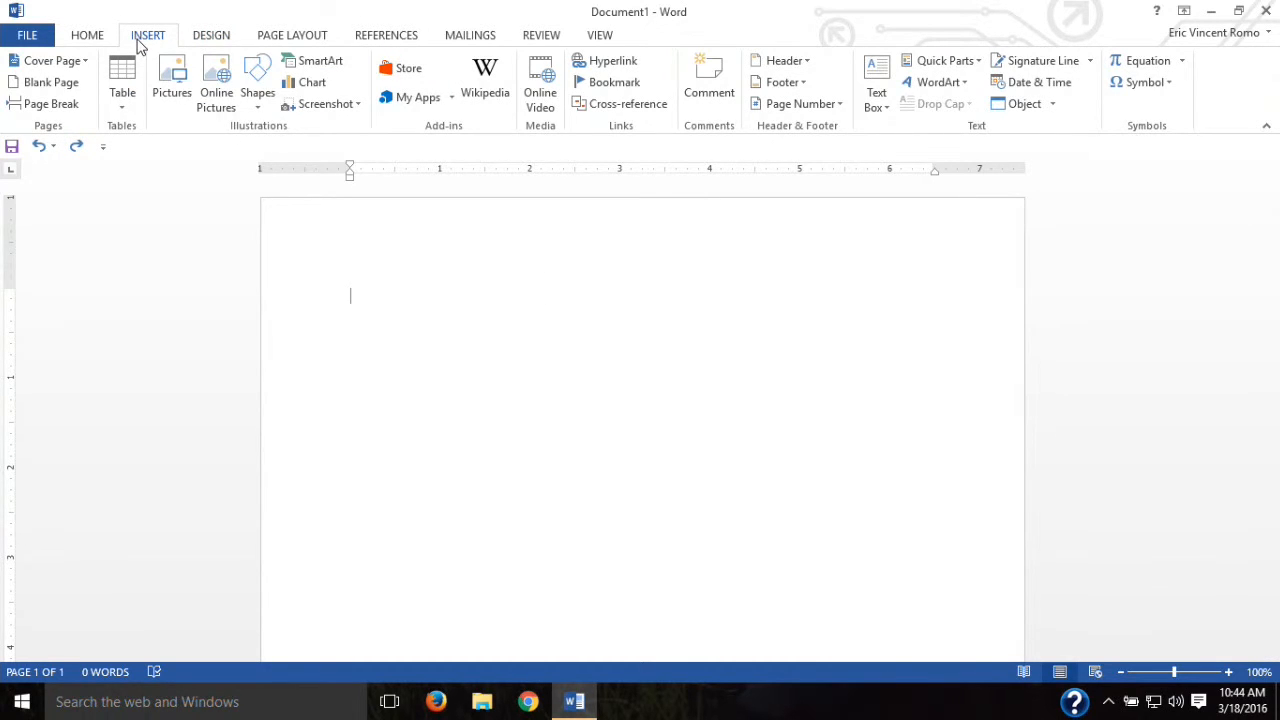
click(117, 108)
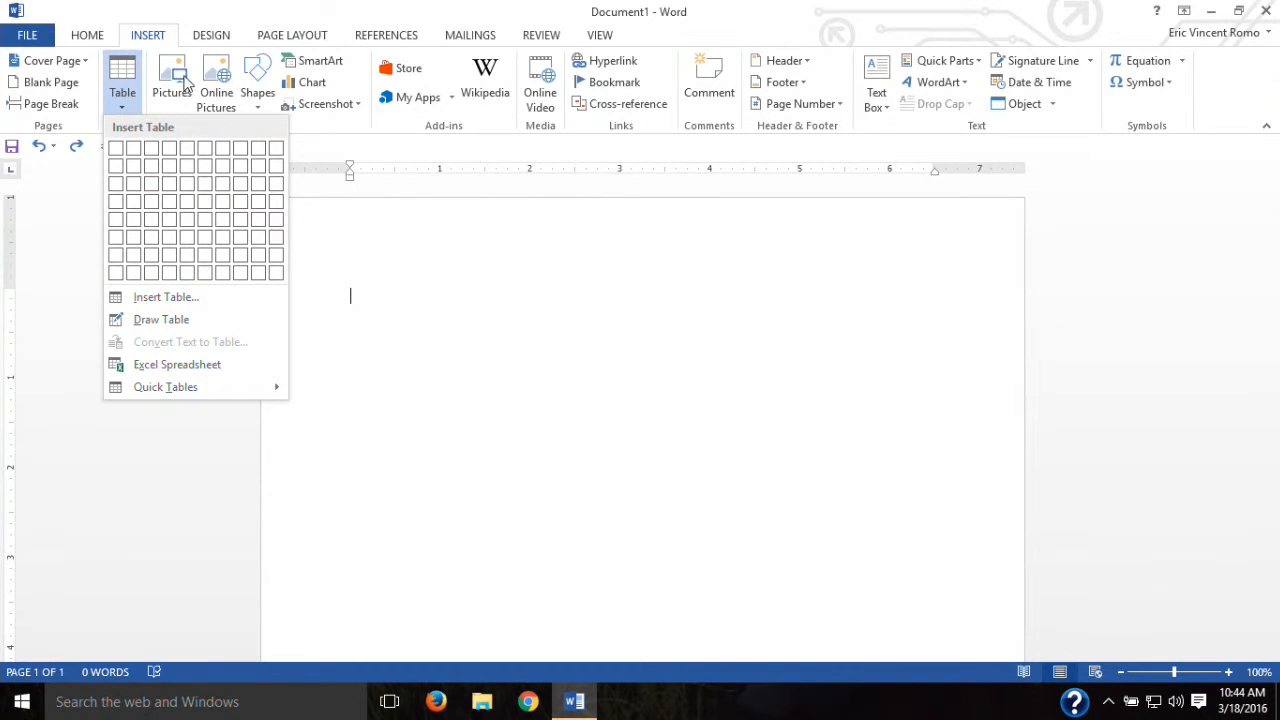
click(143, 463)
click(172, 85)
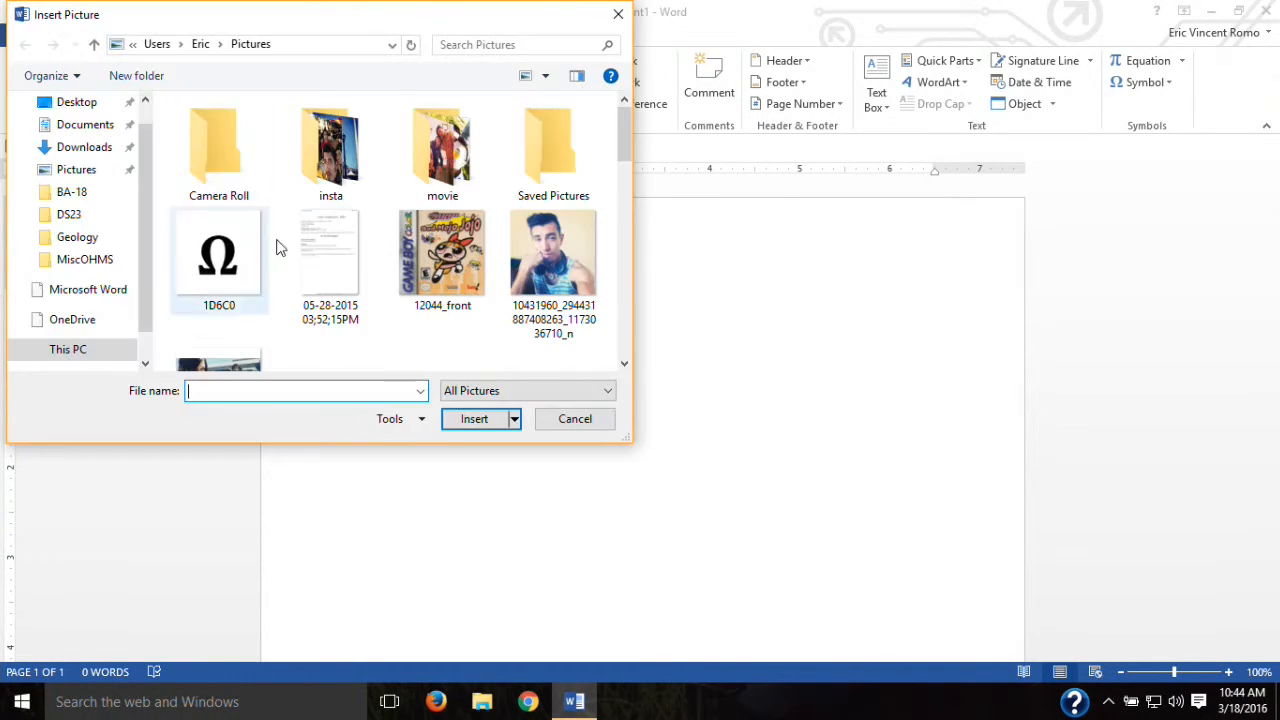
drag(614, 152, 617, 120)
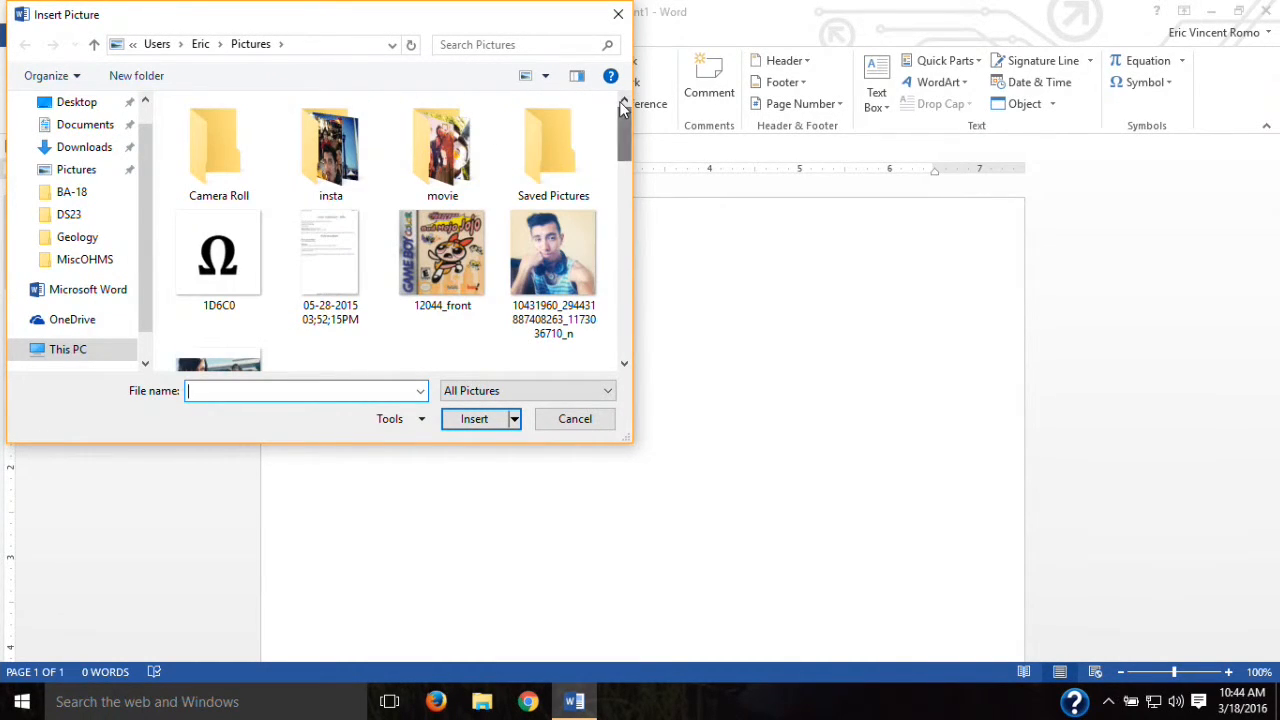
click(618, 14)
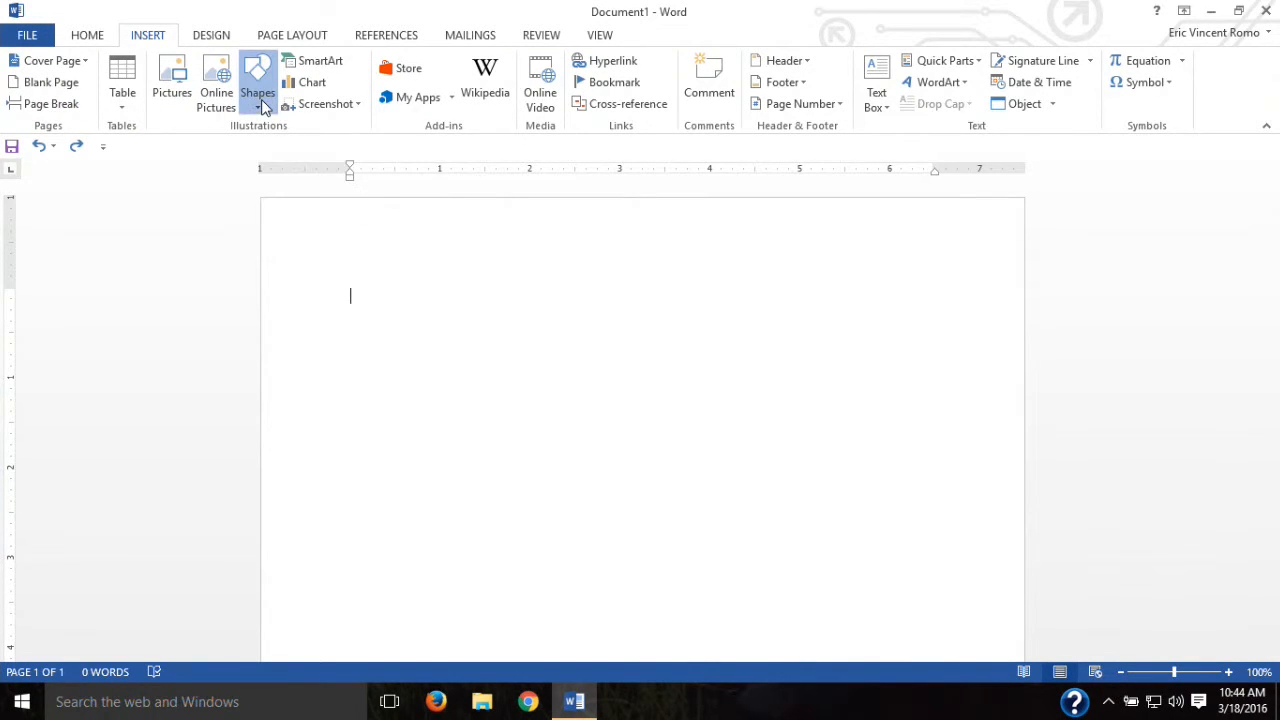
Step: Draw a rectangle shape near the top-left of the page from the Shapes gallery
click(261, 99)
click(307, 155)
mouse_move(352, 265)
mouse_down()
mouse_move(594, 429)
mouse_move(750, 475)
mouse_up()
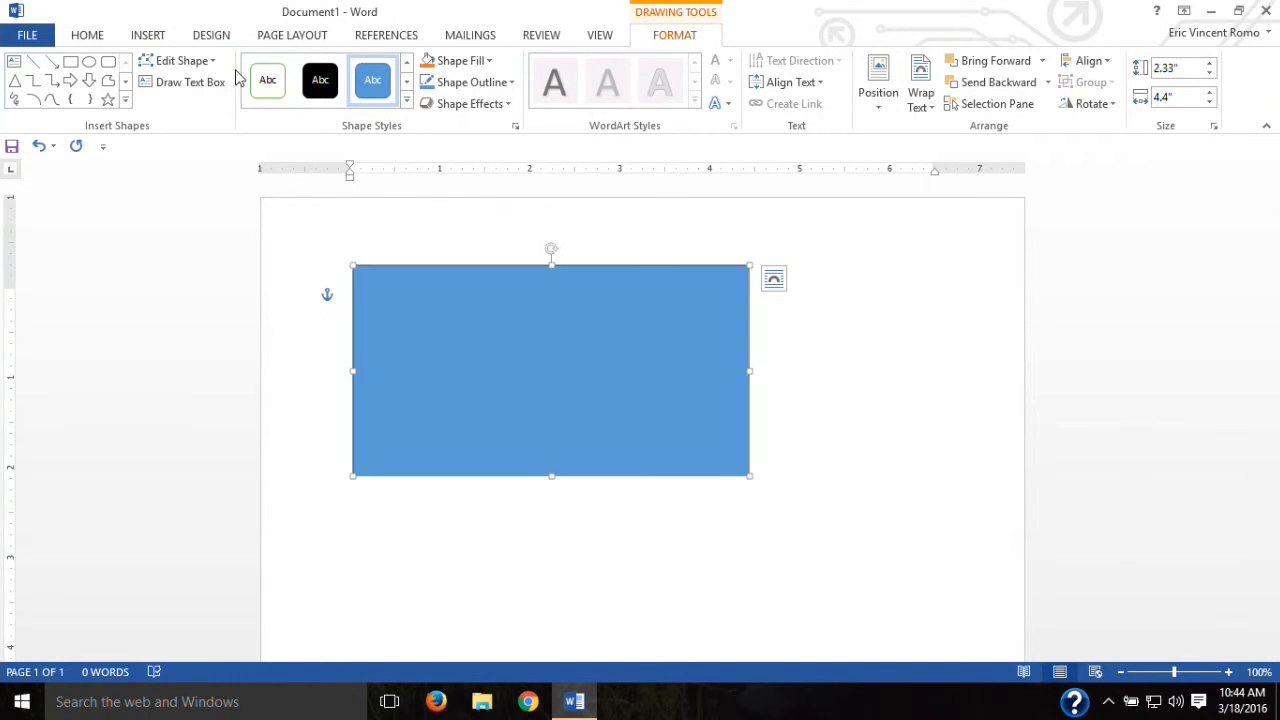
click(140, 37)
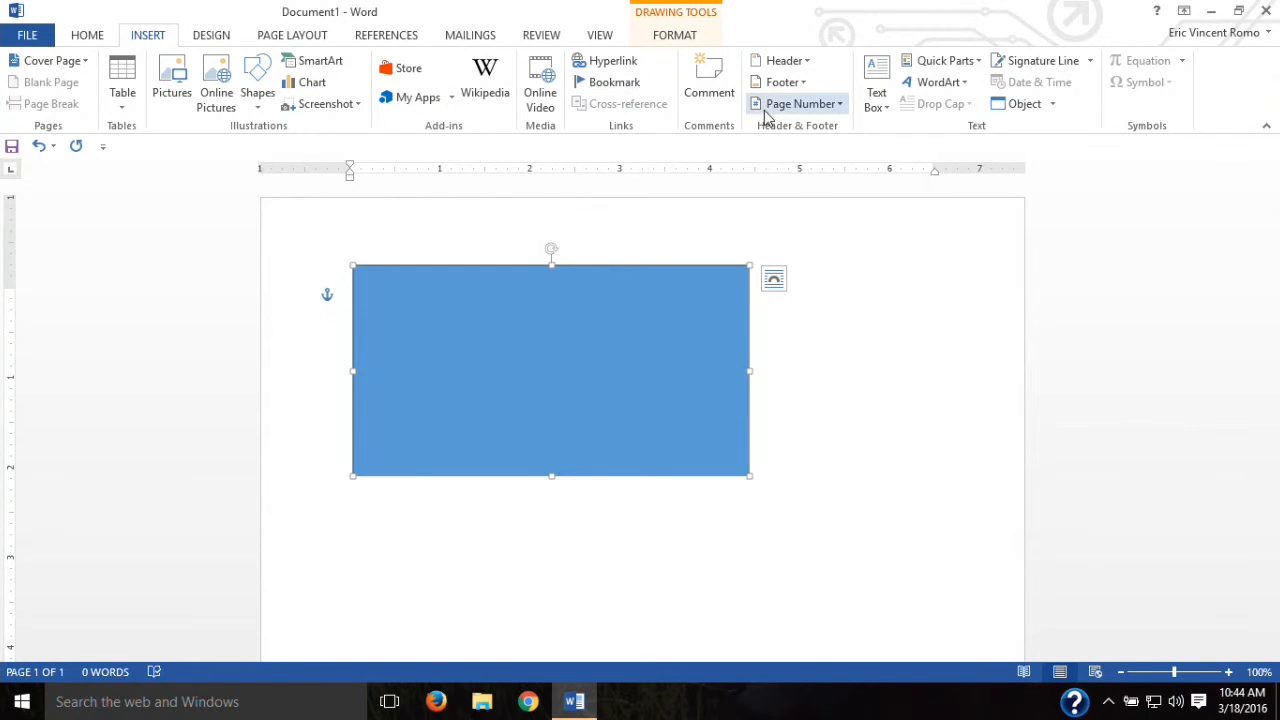
click(790, 61)
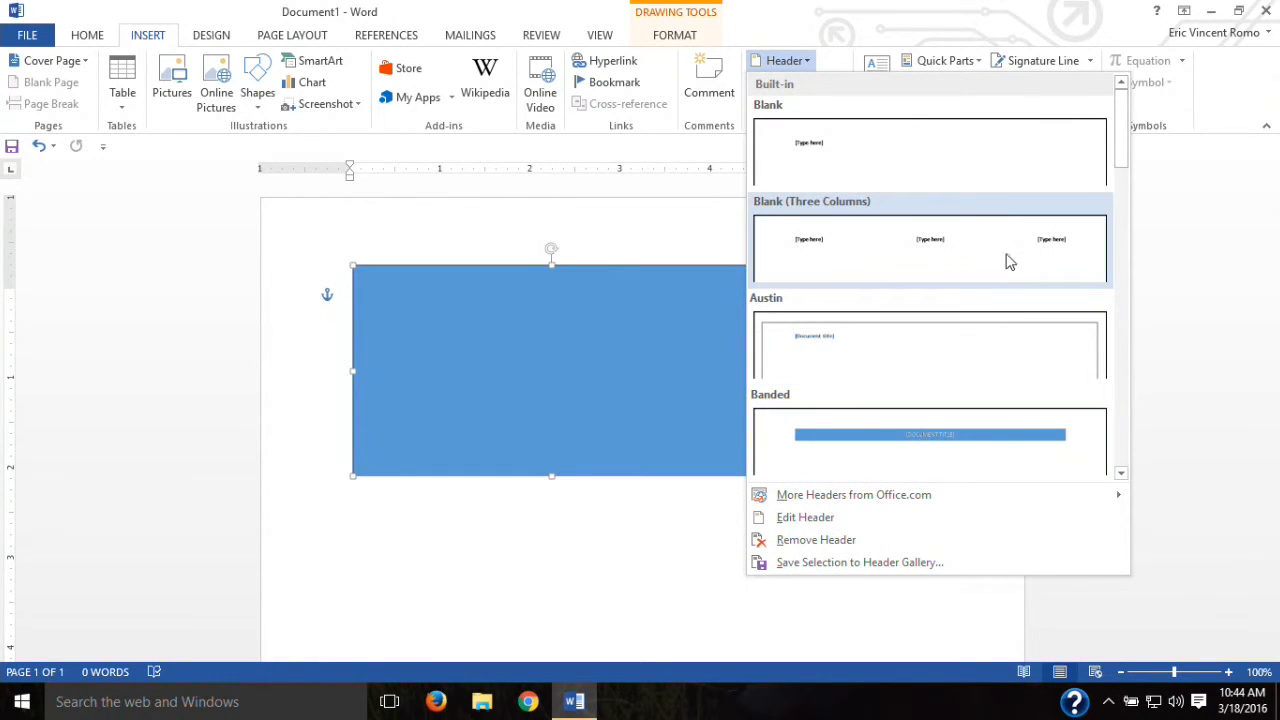
Step: Browse the header, footer and page number galleries without inserting any of them
click(1183, 220)
click(800, 86)
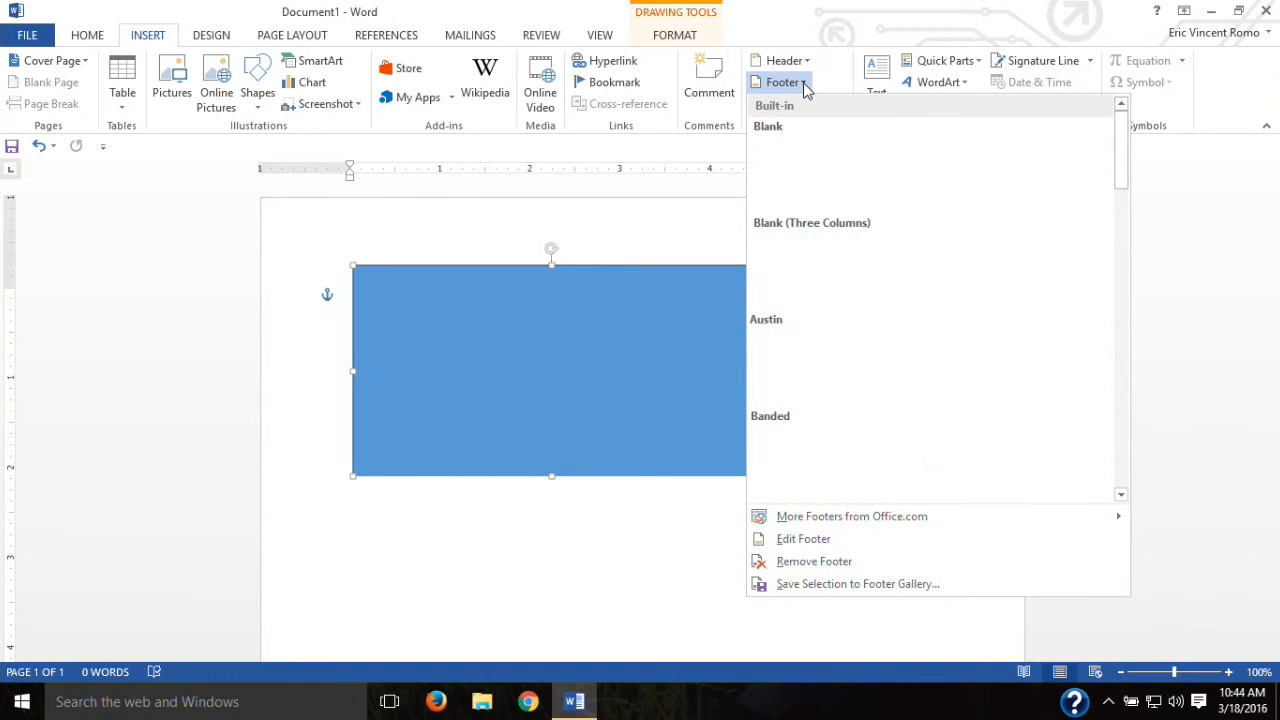
click(1151, 345)
click(836, 112)
mouse_move(857, 130)
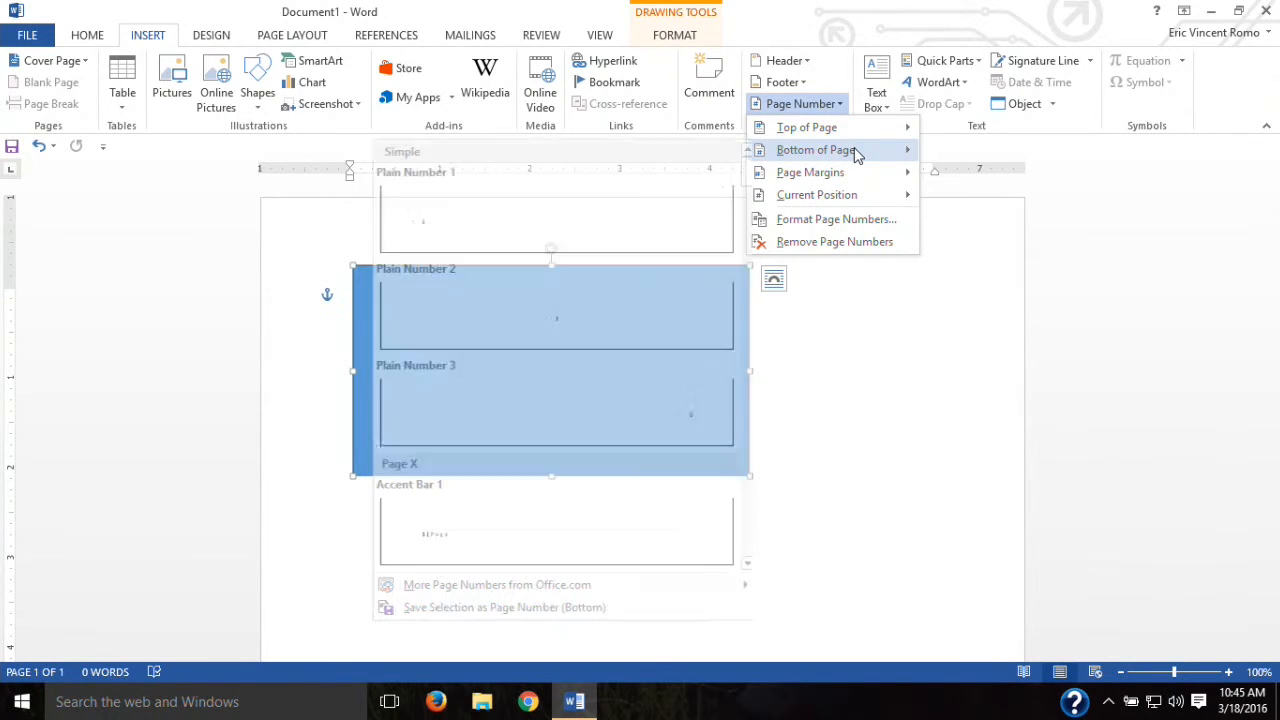
mouse_move(855, 171)
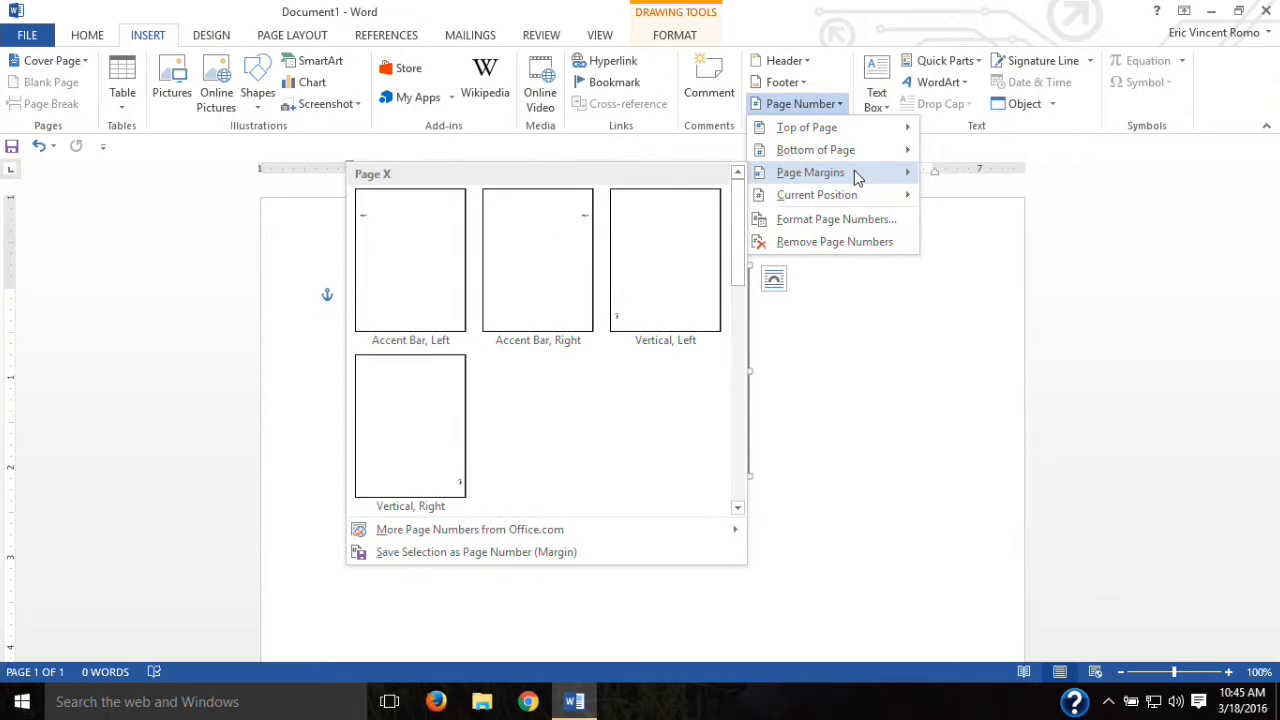
mouse_move(857, 197)
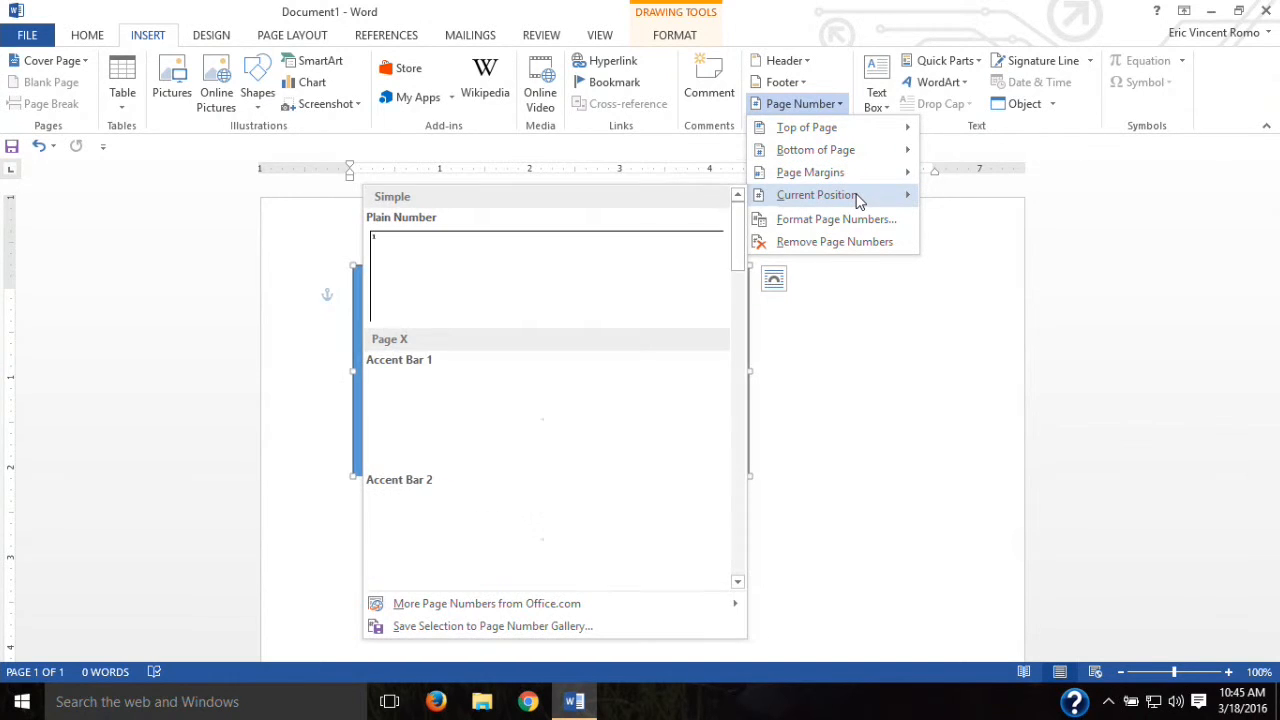
key(Escape)
key(Escape)
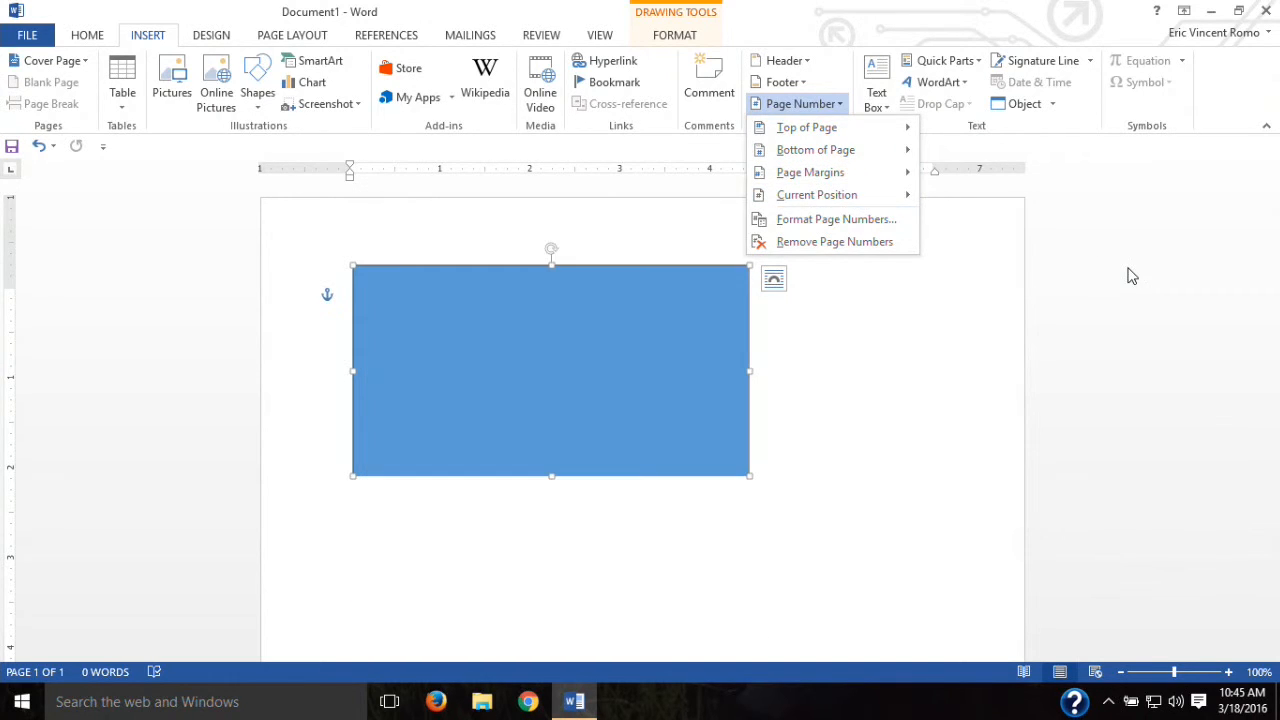
click(877, 104)
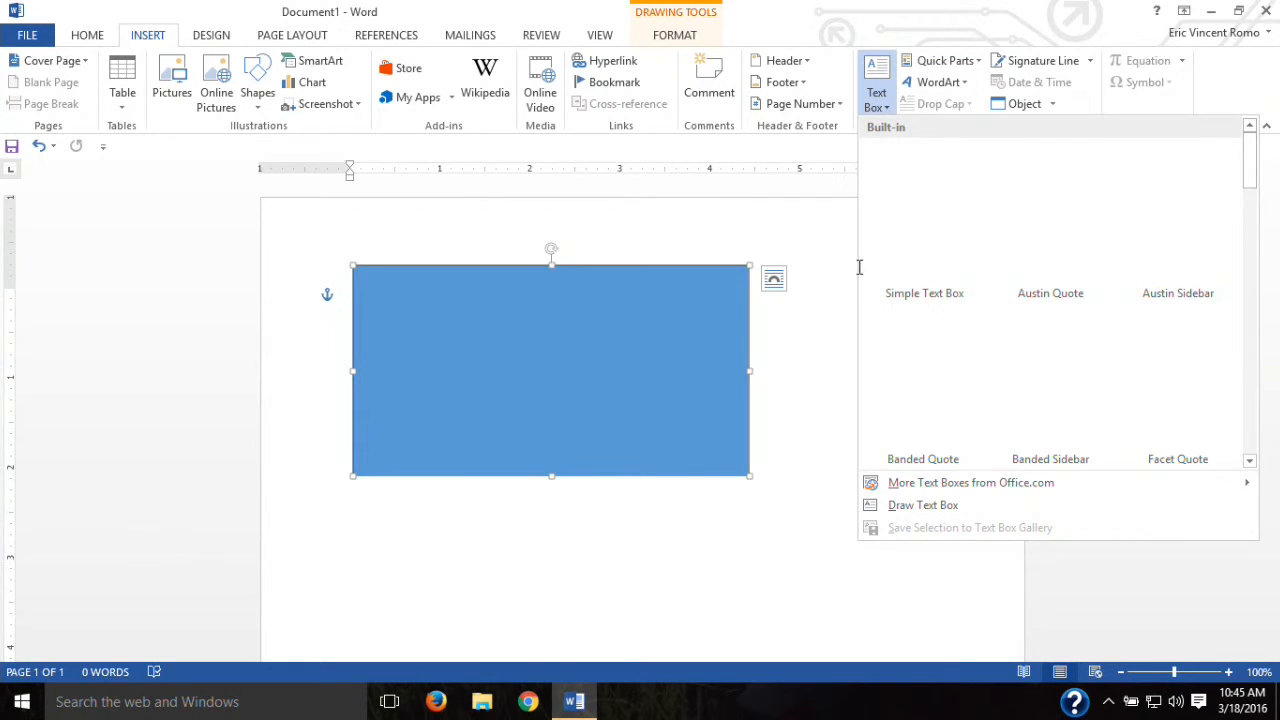
Step: Insert a Simple Text Box with placeholder quote text and drag it beside the blue rectangle
click(913, 260)
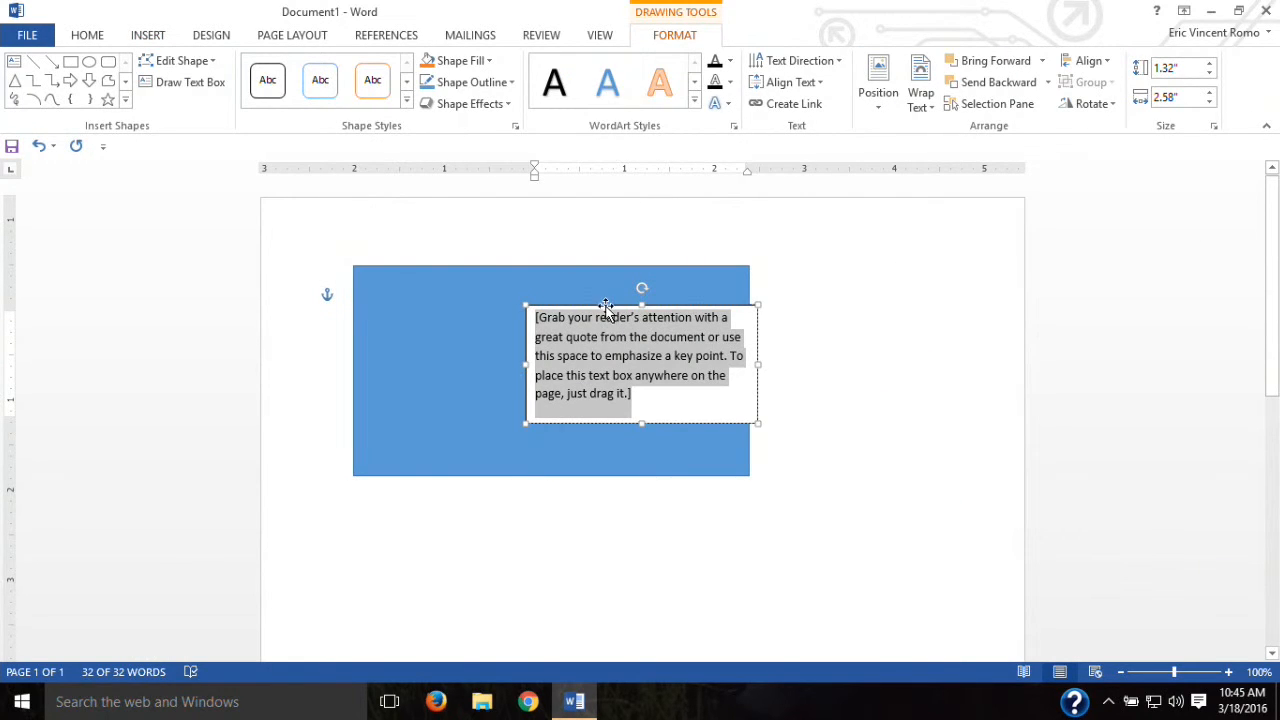
drag(604, 304, 923, 266)
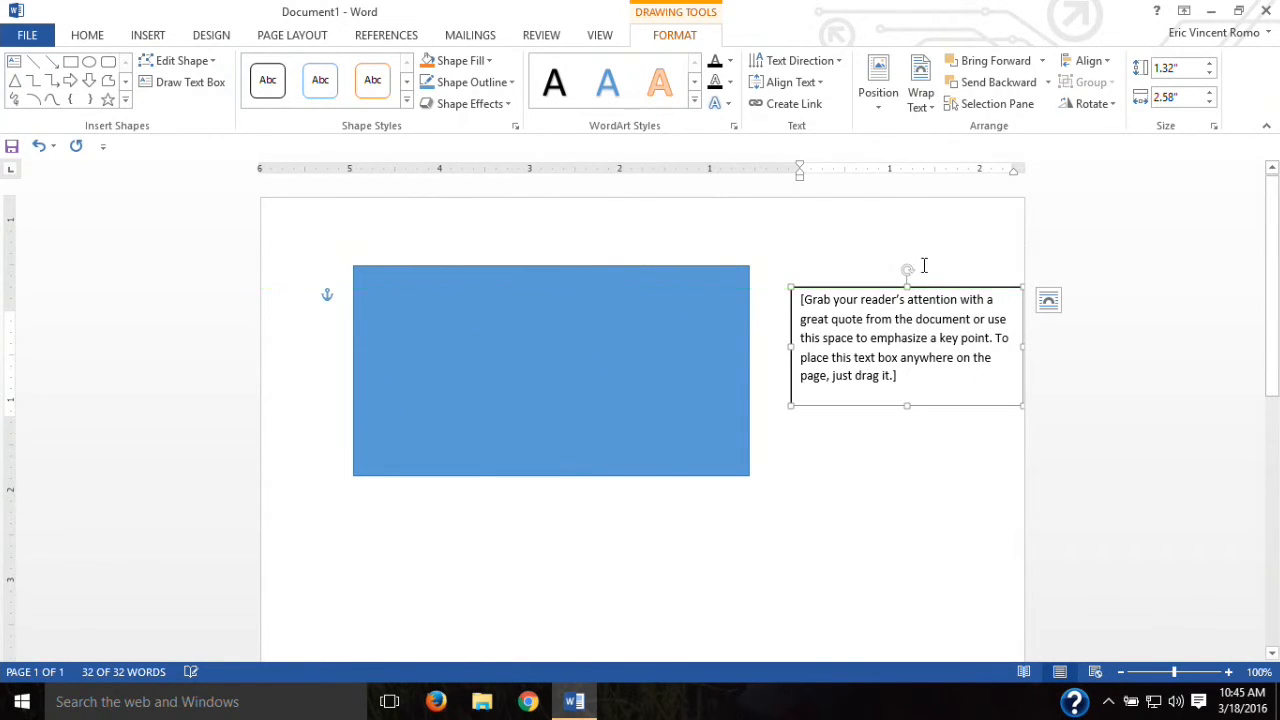
drag(876, 287, 876, 282)
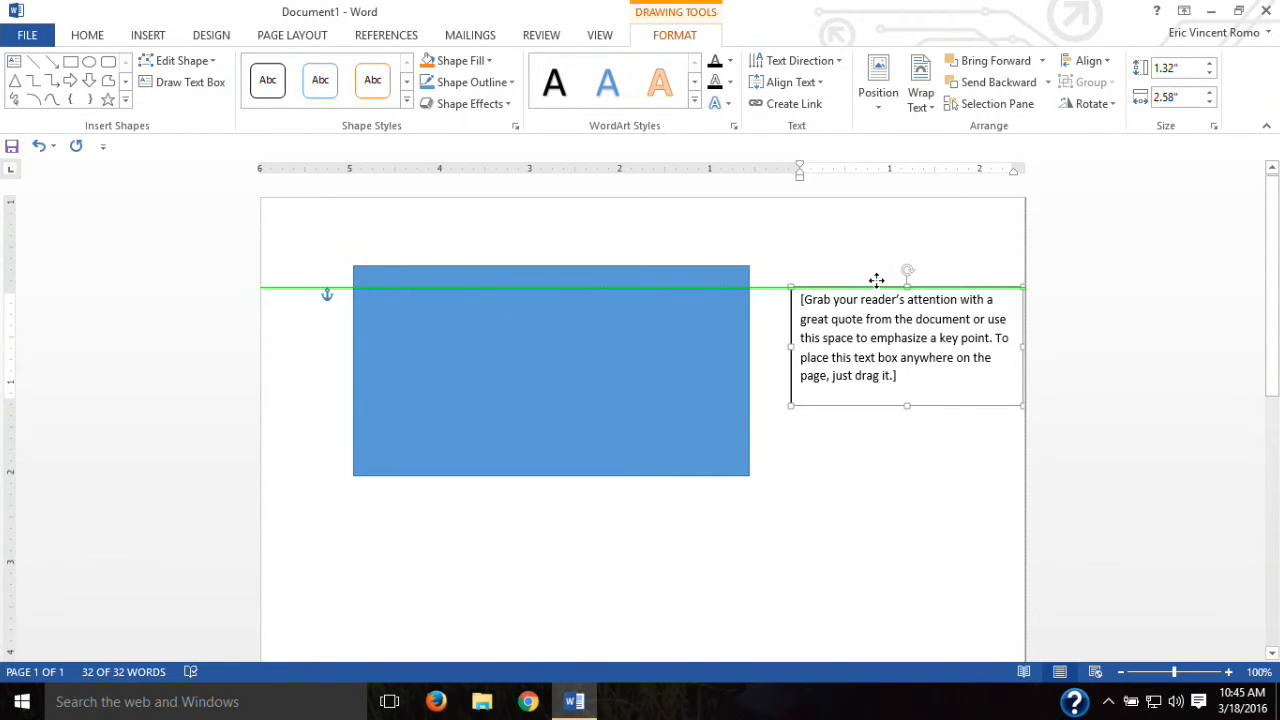
mouse_move(876, 280)
mouse_down()
mouse_move(877, 314)
mouse_move(878, 280)
mouse_up()
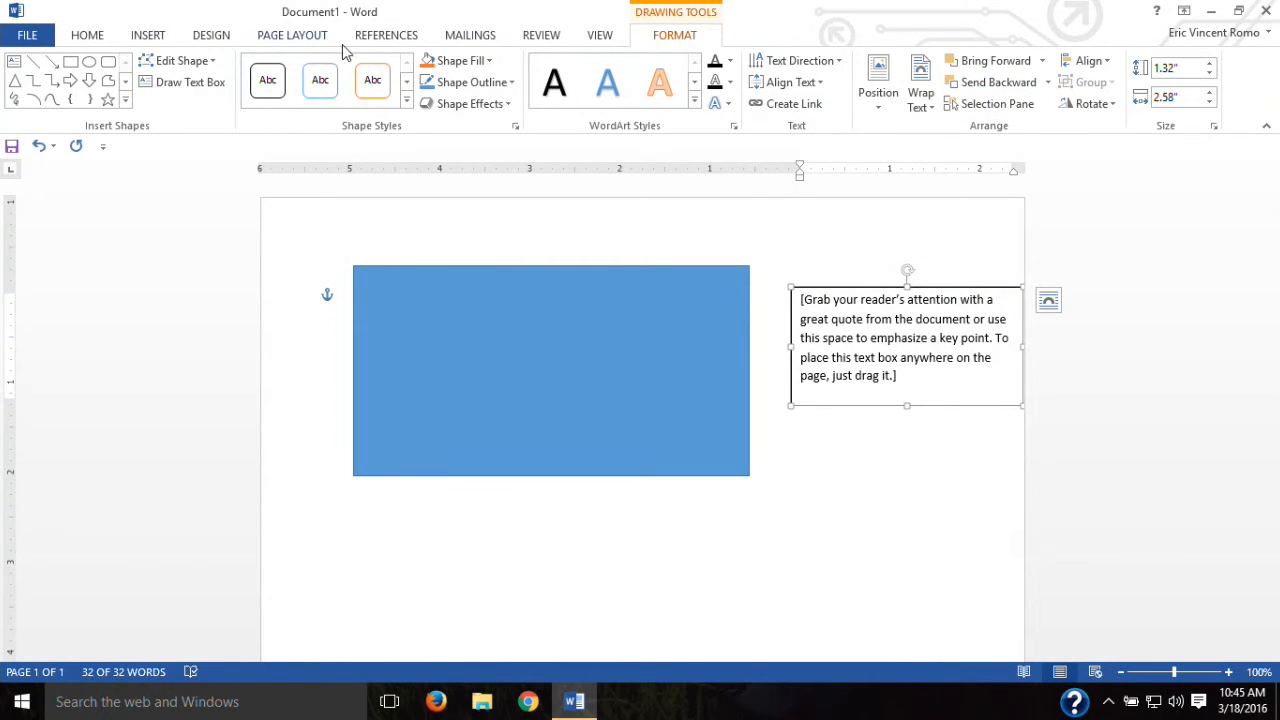
click(606, 36)
click(532, 40)
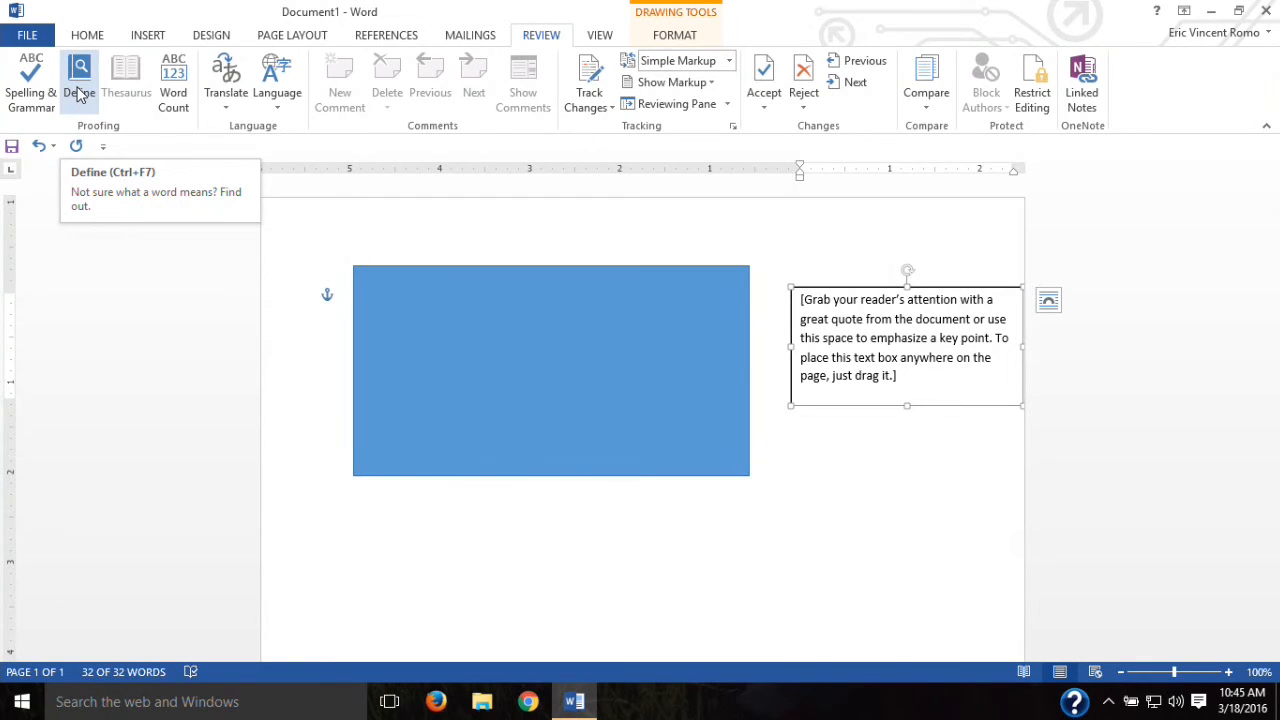
Step: Spell-check the text box with Spelling & Grammar, declining to check the rest of the document
click(38, 98)
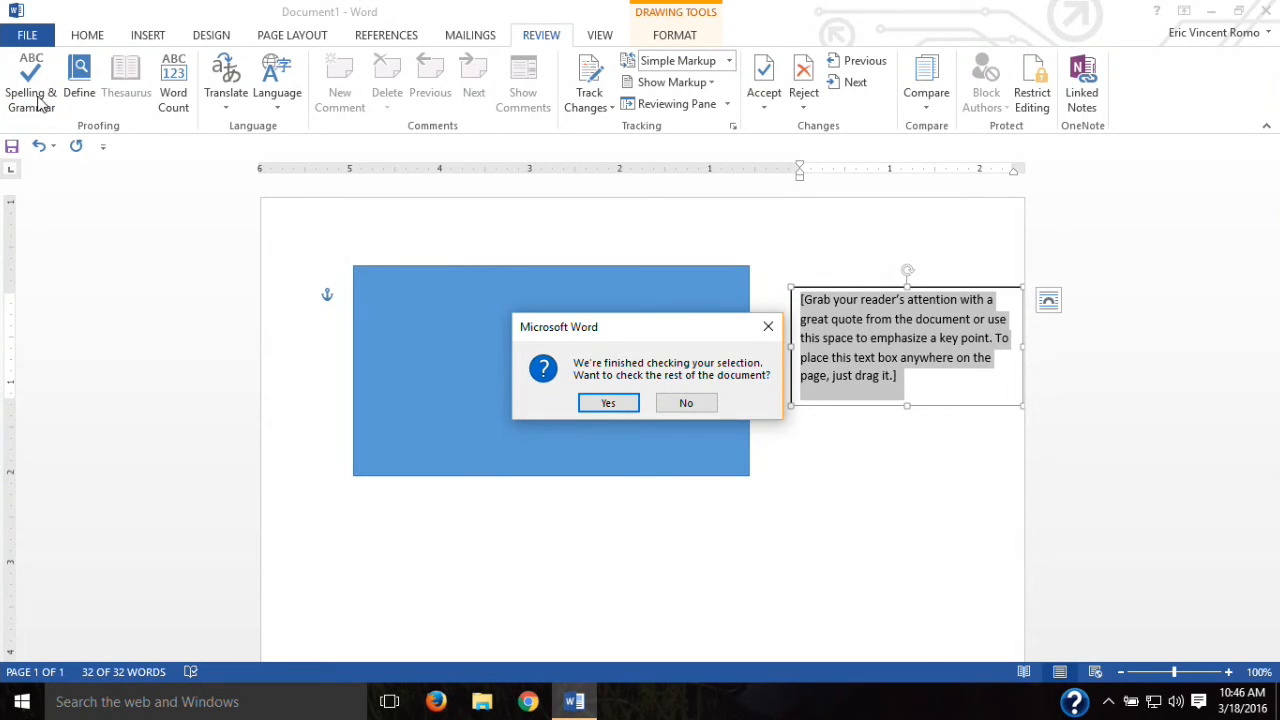
click(684, 403)
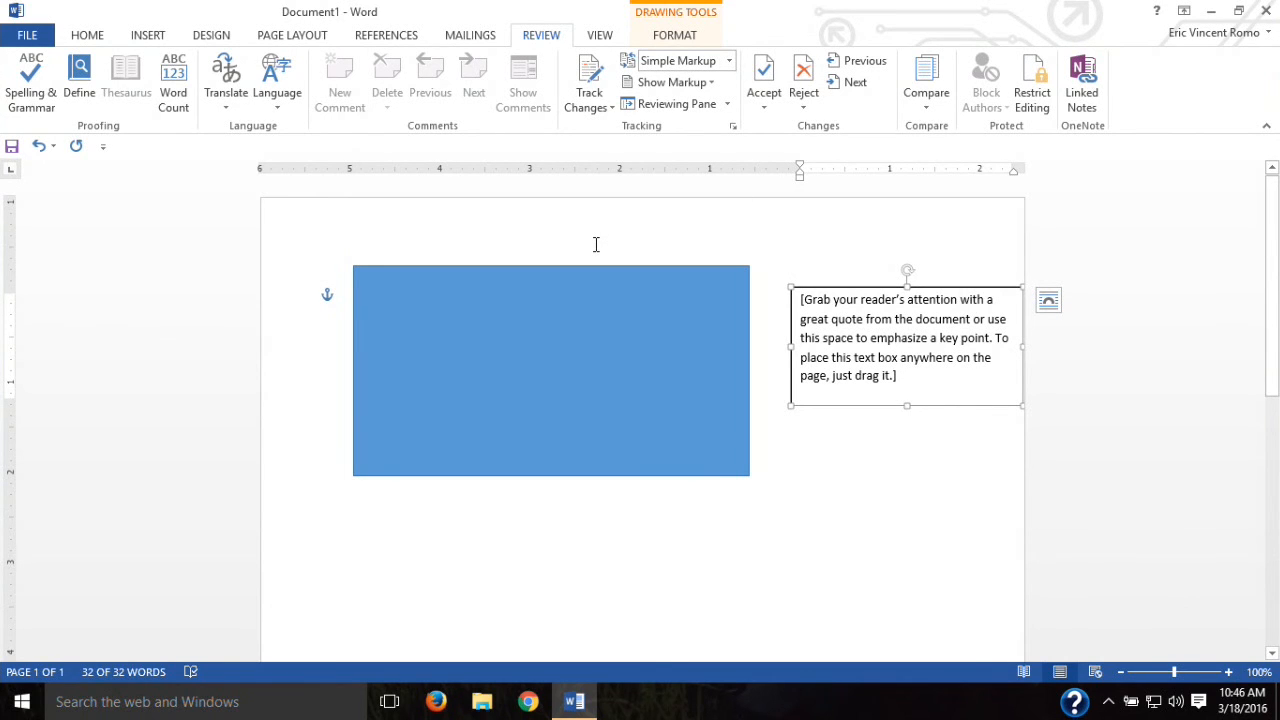
click(598, 37)
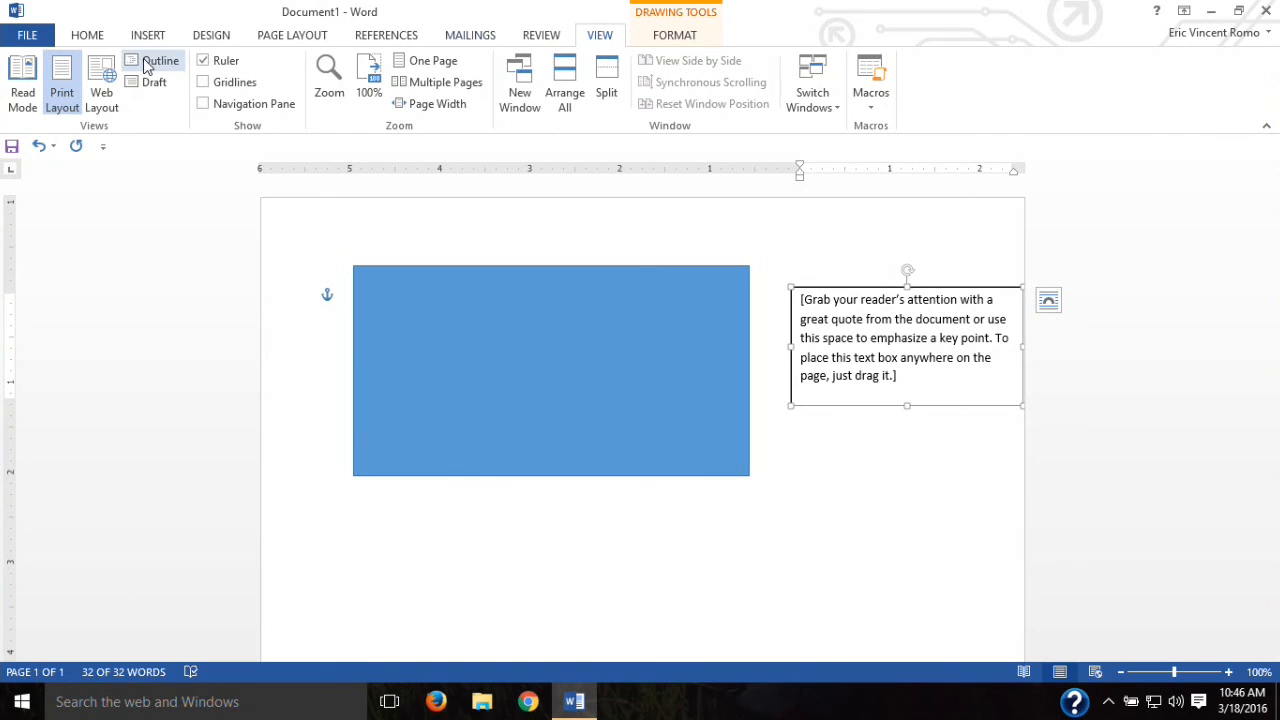
click(75, 43)
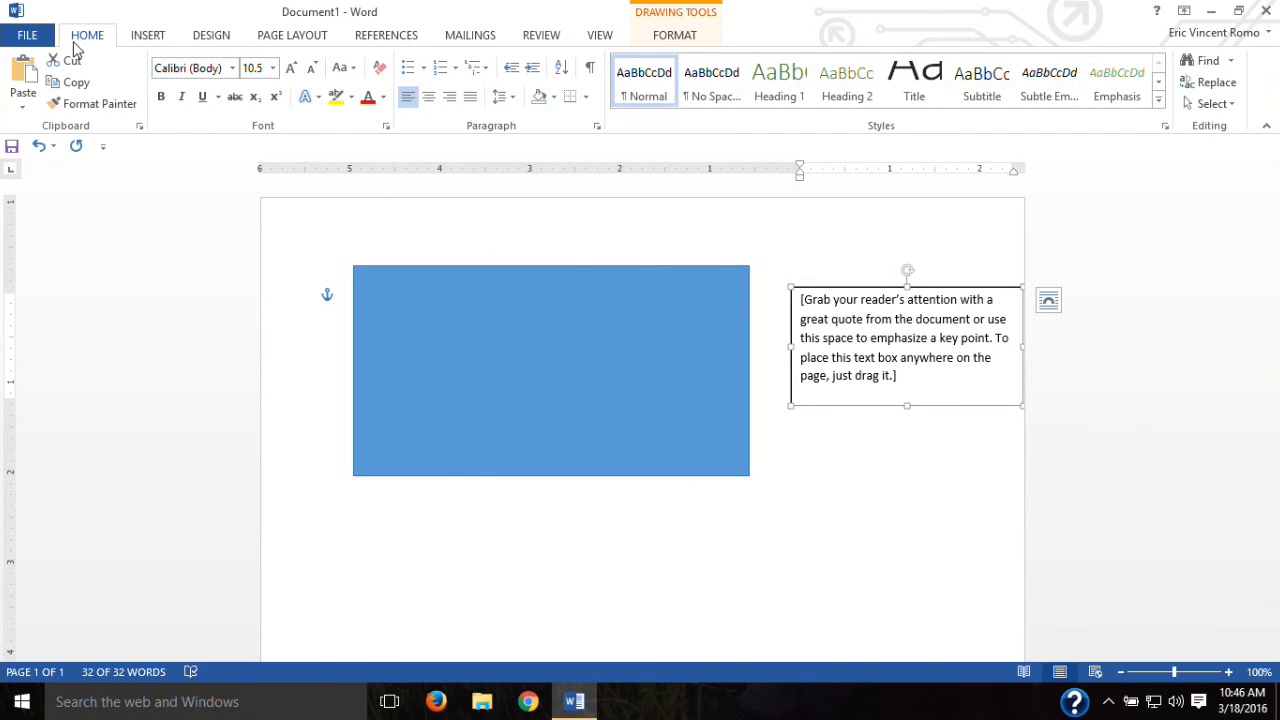